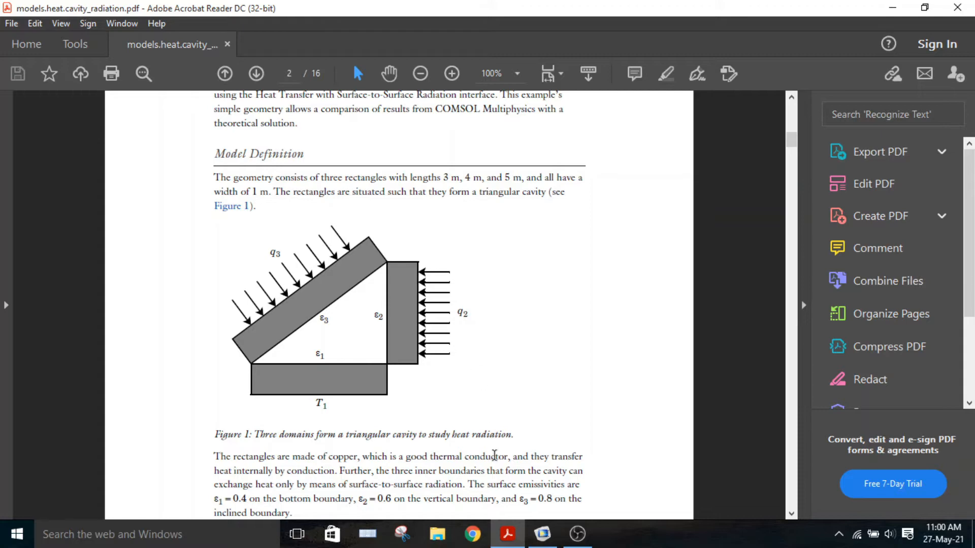
Switch to COMSOL Multiphysics and start a new 2D model with the Model Wizard.
click(552, 540)
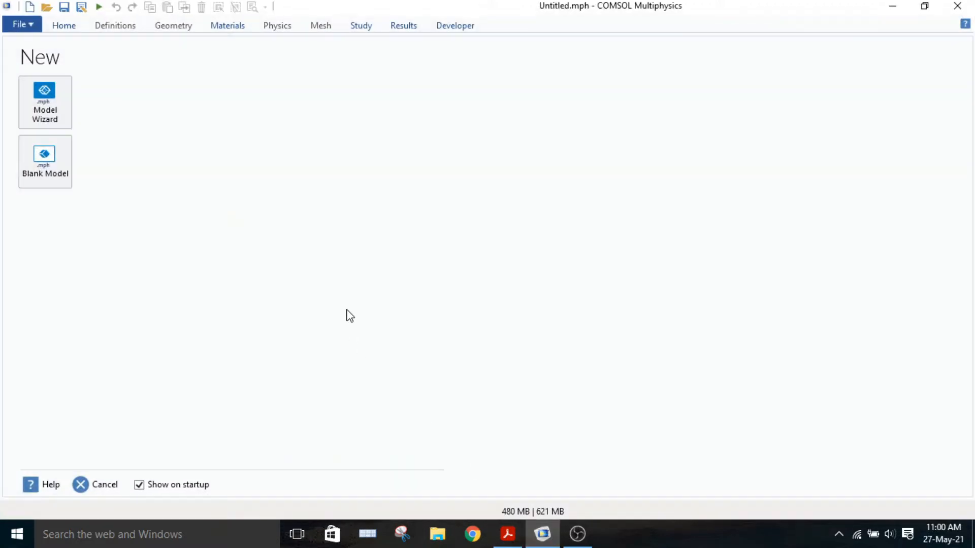
click(58, 106)
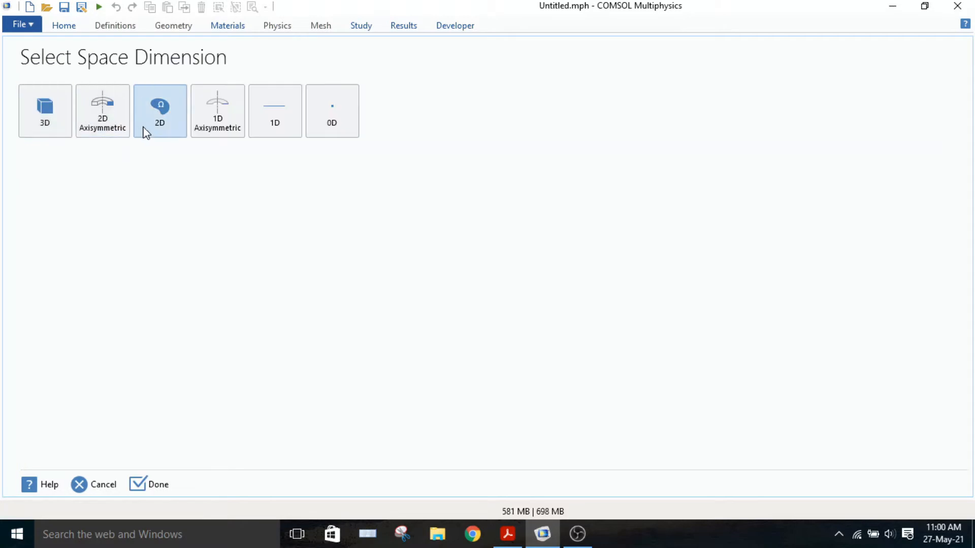
click(147, 132)
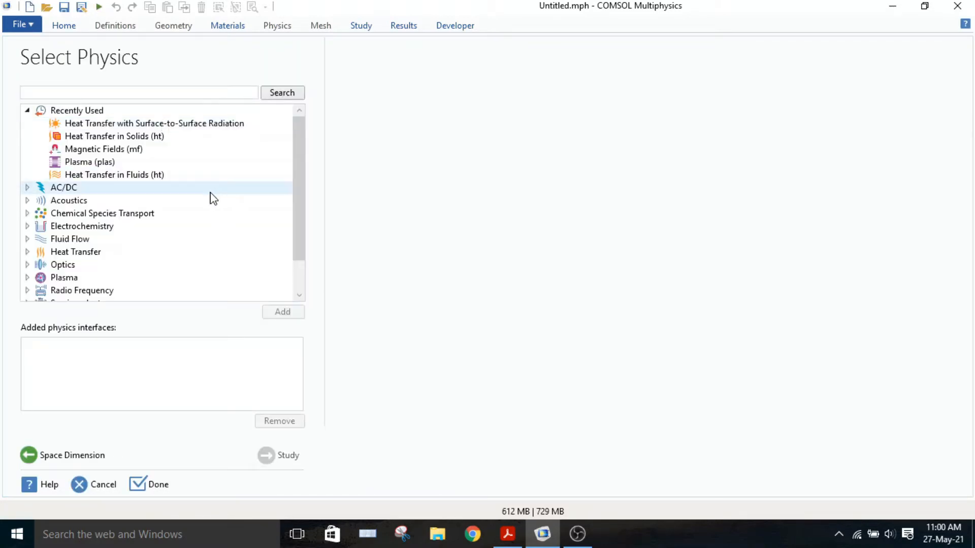
Add the Heat Transfer with Surface-to-Surface Radiation interface from the heat transfer radiation physics.
click(27, 251)
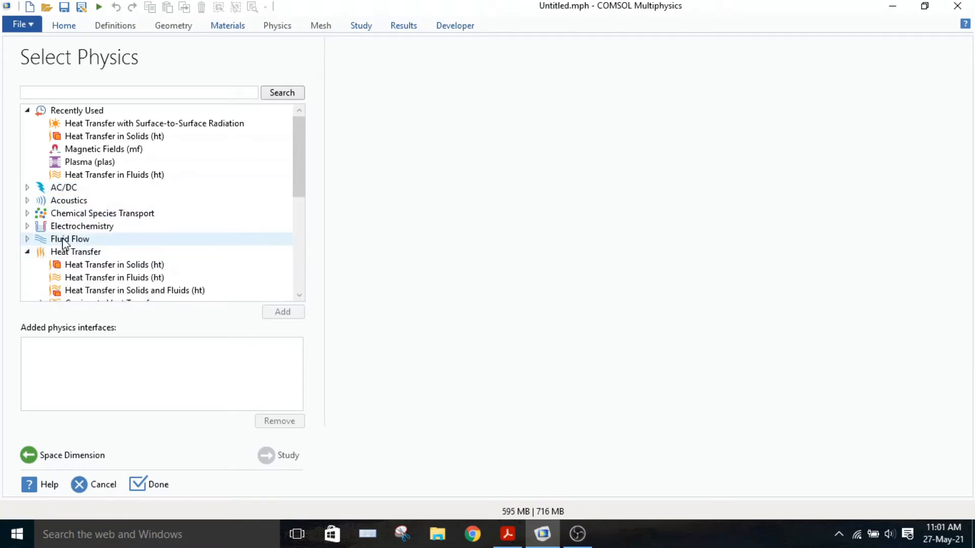
scroll(65, 243, down, 2)
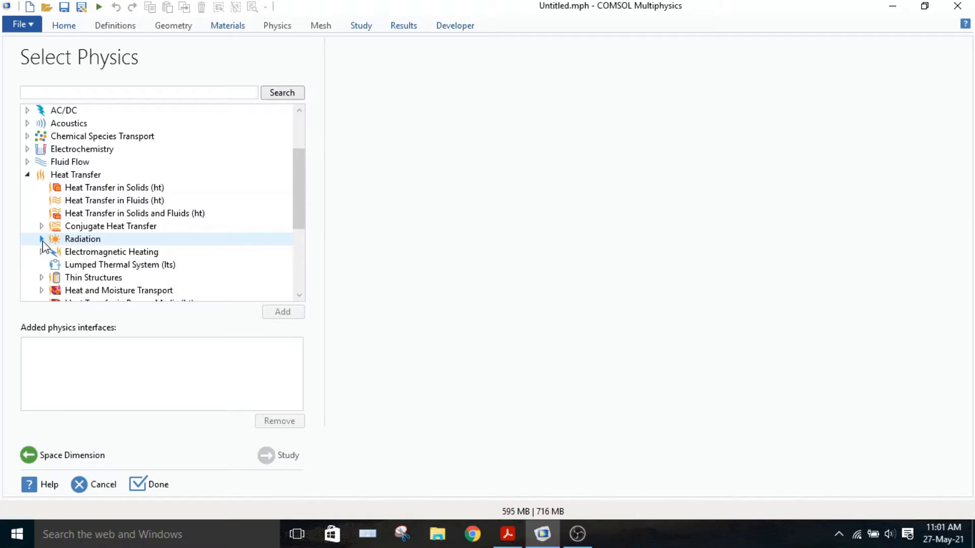
click(42, 239)
scroll(55, 242, down, 1)
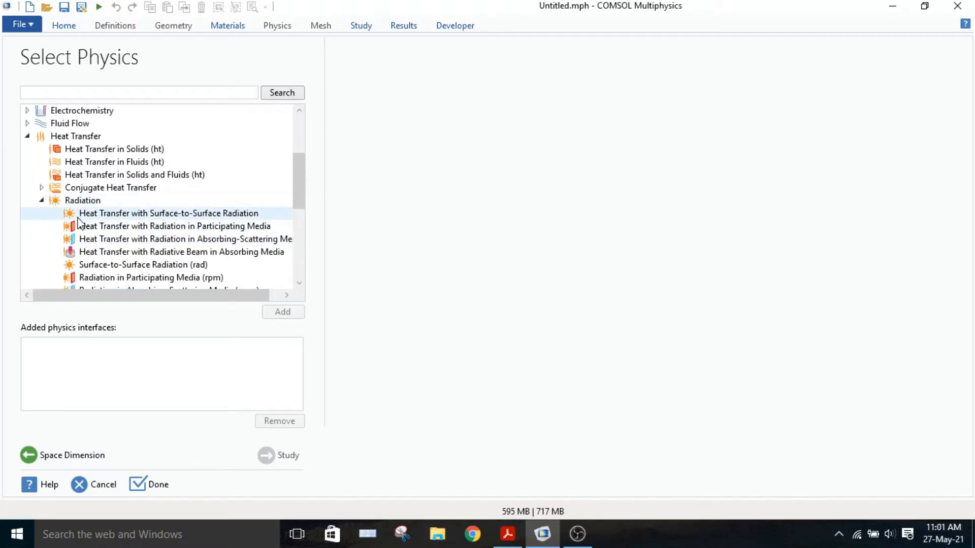
scroll(77, 220, down, 1)
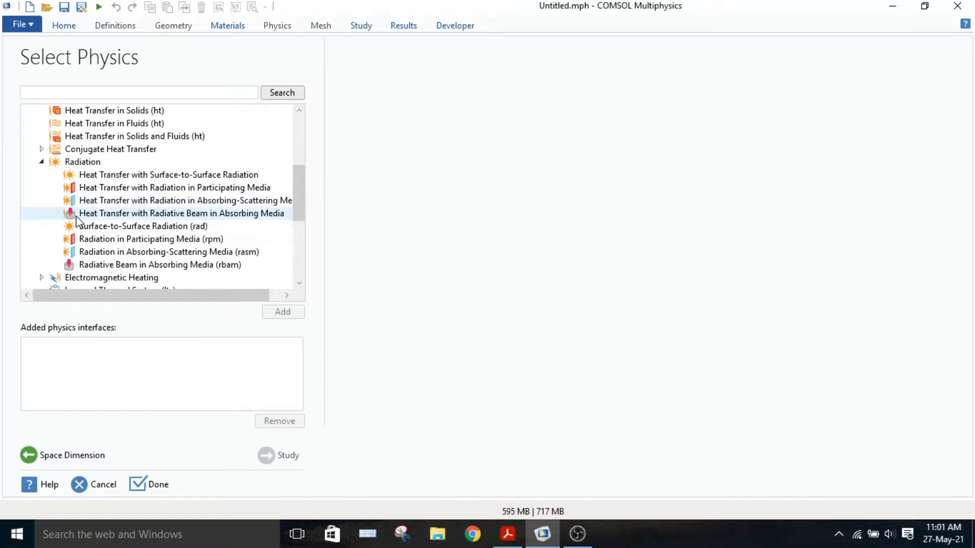
click(129, 176)
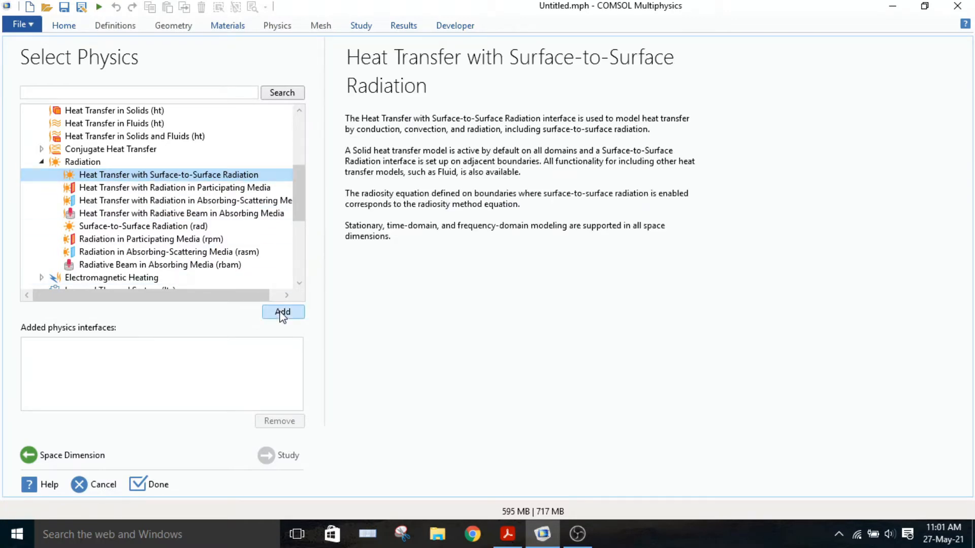
click(282, 314)
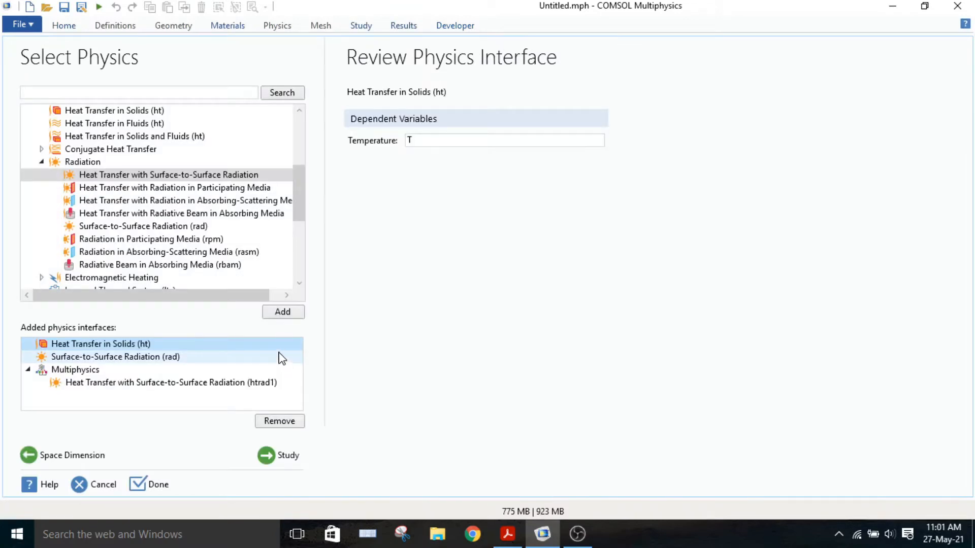
Choose a Stationary study and finish the model setup.
click(268, 456)
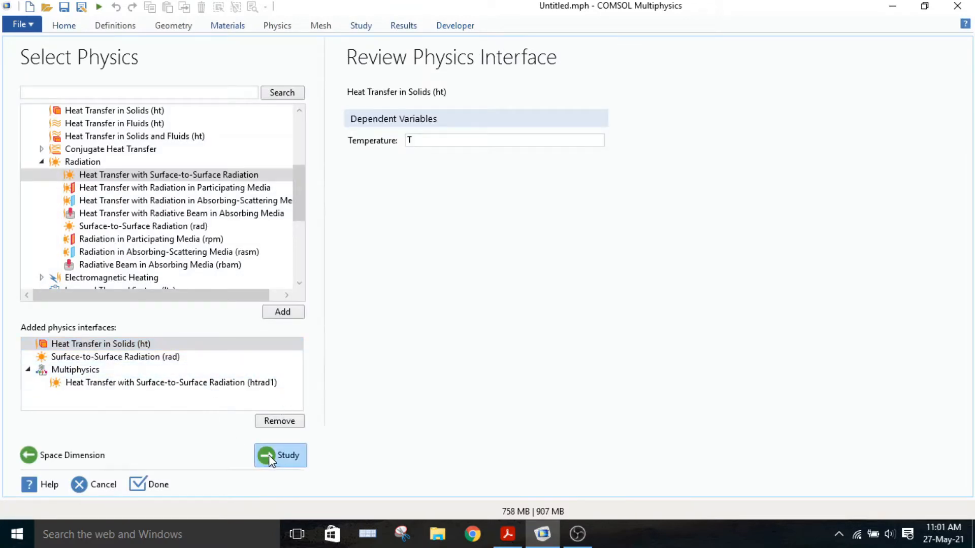
click(92, 106)
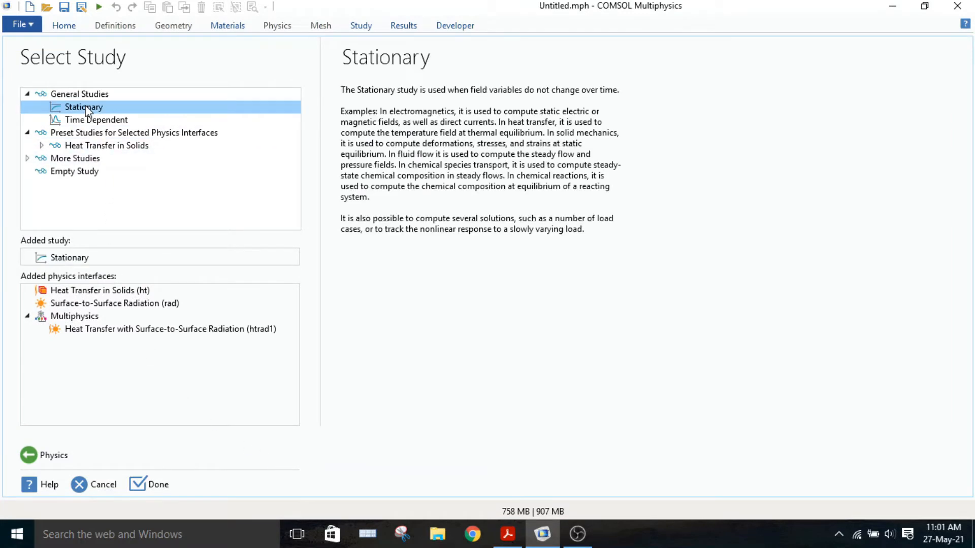
click(136, 490)
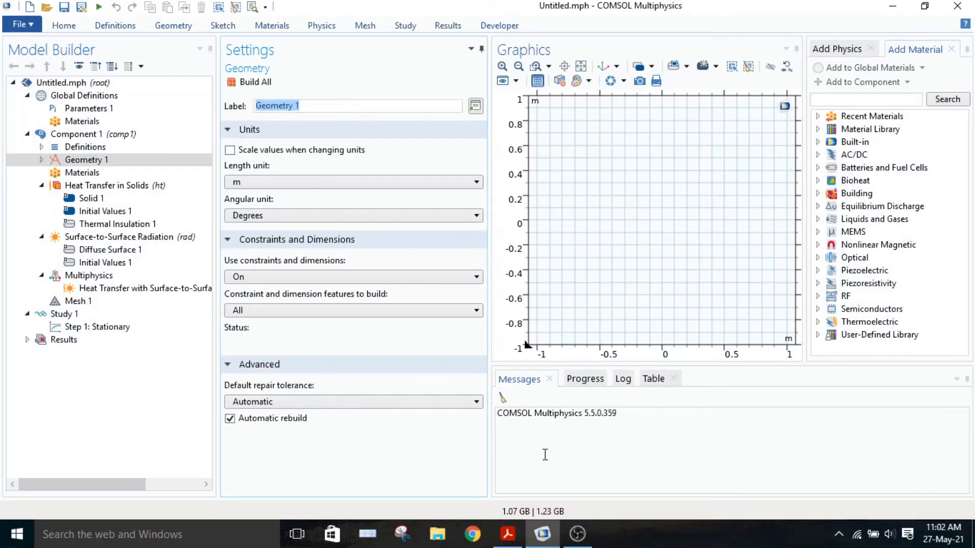
Add and build a rectangle 4 m wide and 1 m high, with its corner at x = 0 and y = -1 m.
click(114, 161)
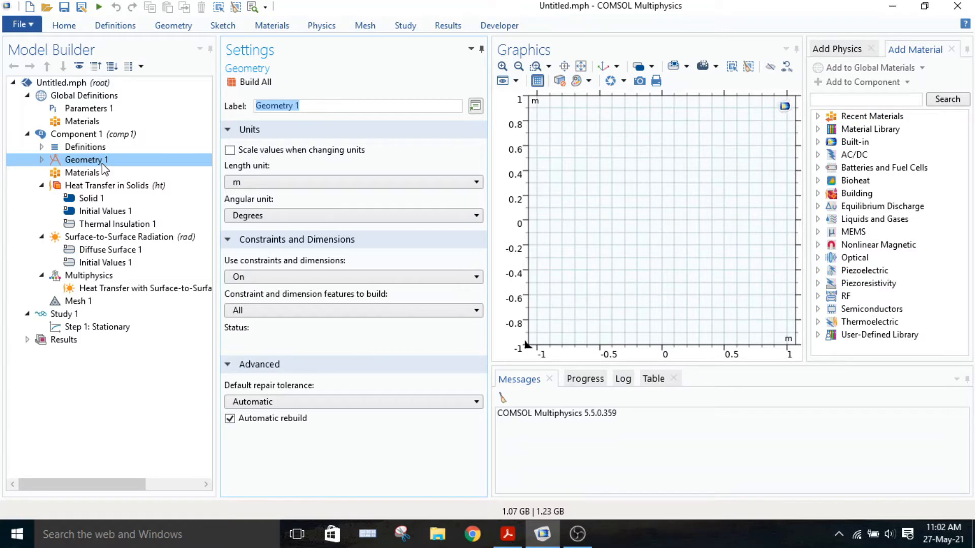
right_click(104, 164)
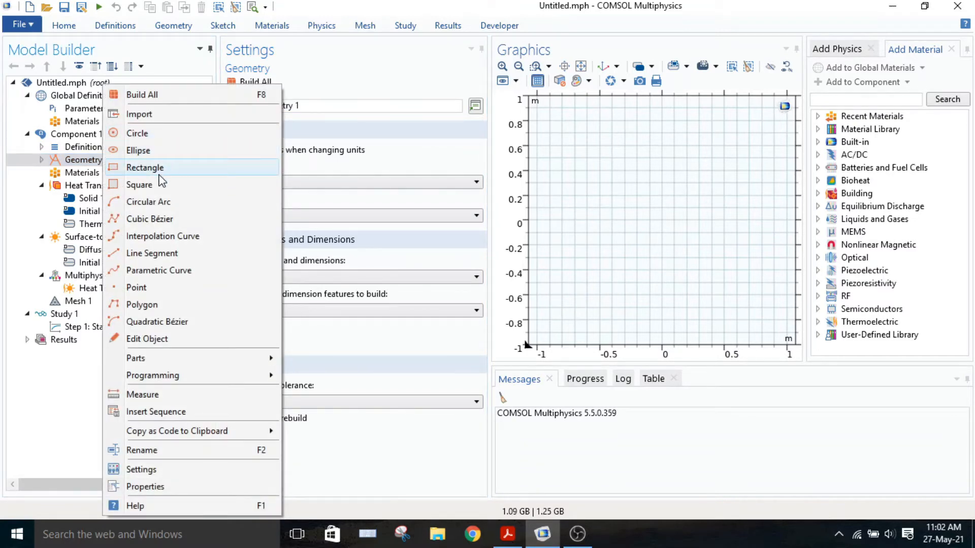
key(Escape)
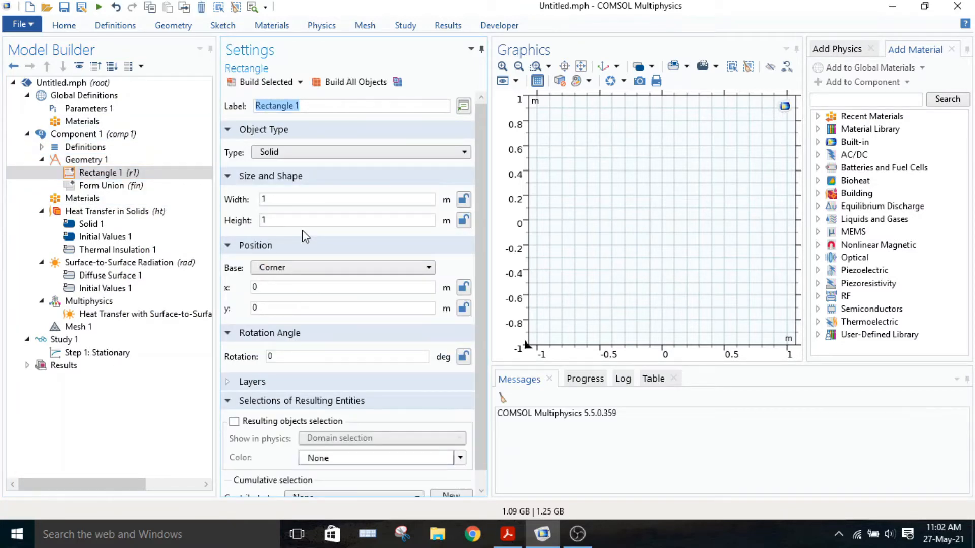
click(283, 222)
double_click(281, 199)
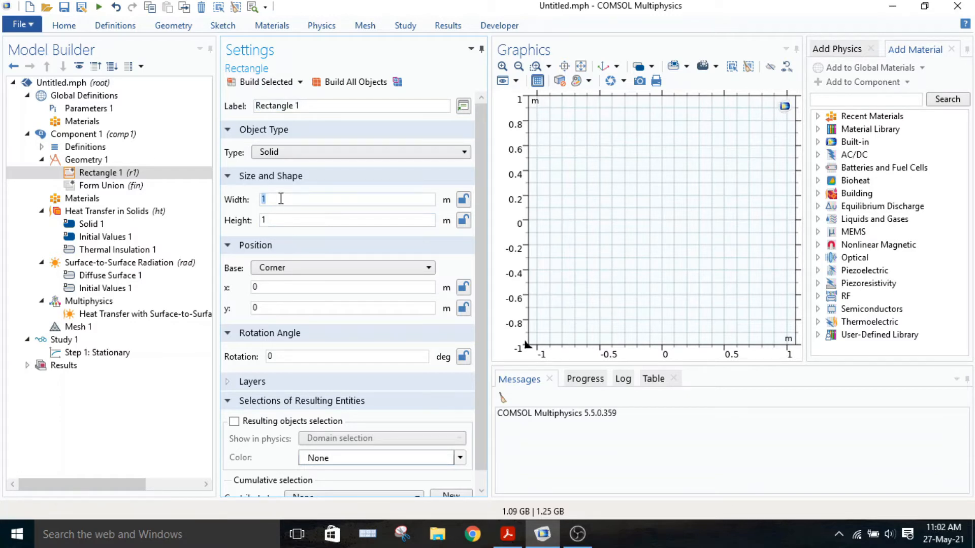
text(4)
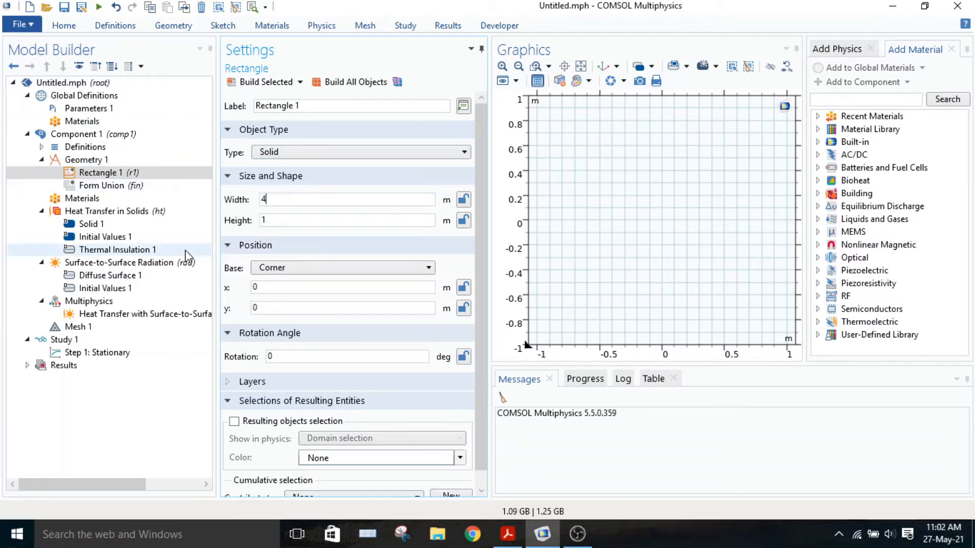
click(271, 308)
key(BackSpace)
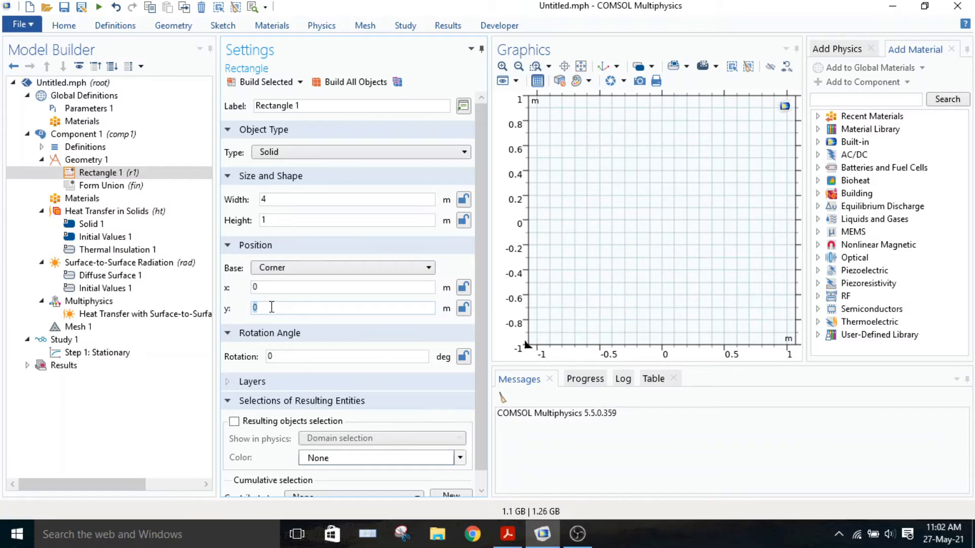
text(-1)
click(257, 82)
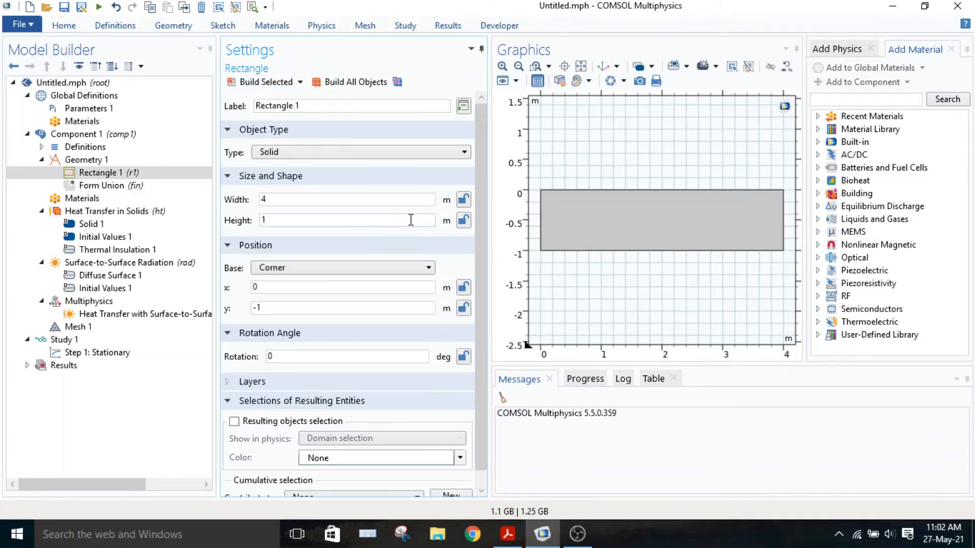
Add and build a second rectangle 1 m wide and 3 m high, with its corner at x = 4 m and y = 0.
click(84, 161)
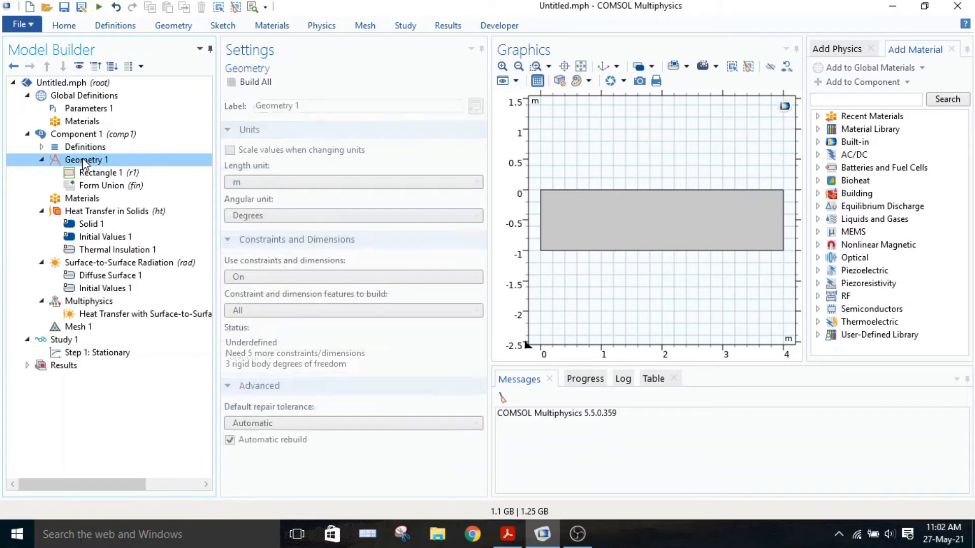
right_click(83, 160)
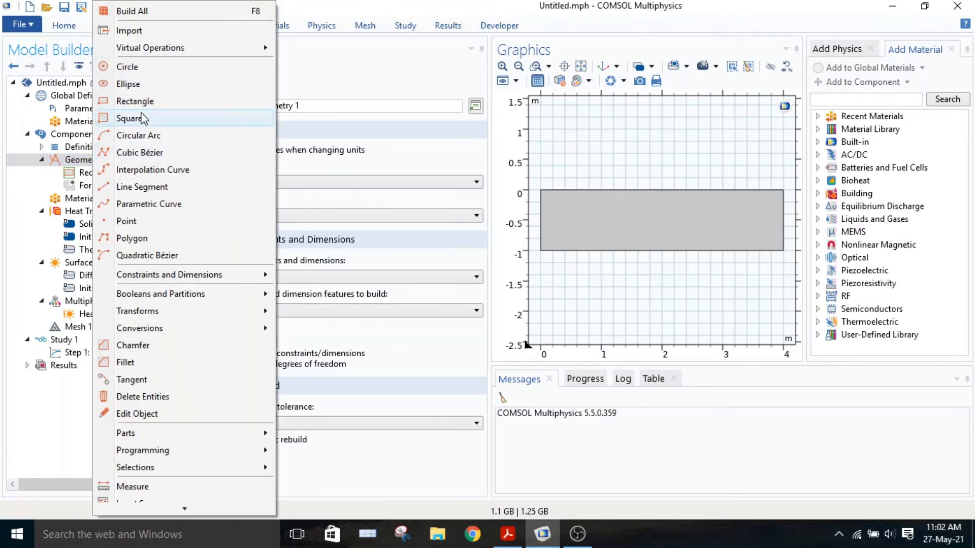
click(133, 101)
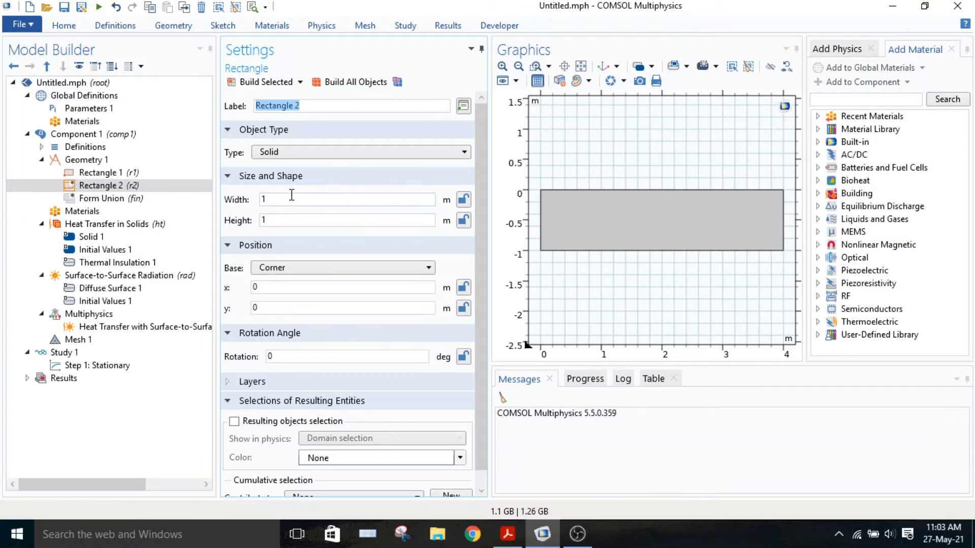
double_click(275, 219)
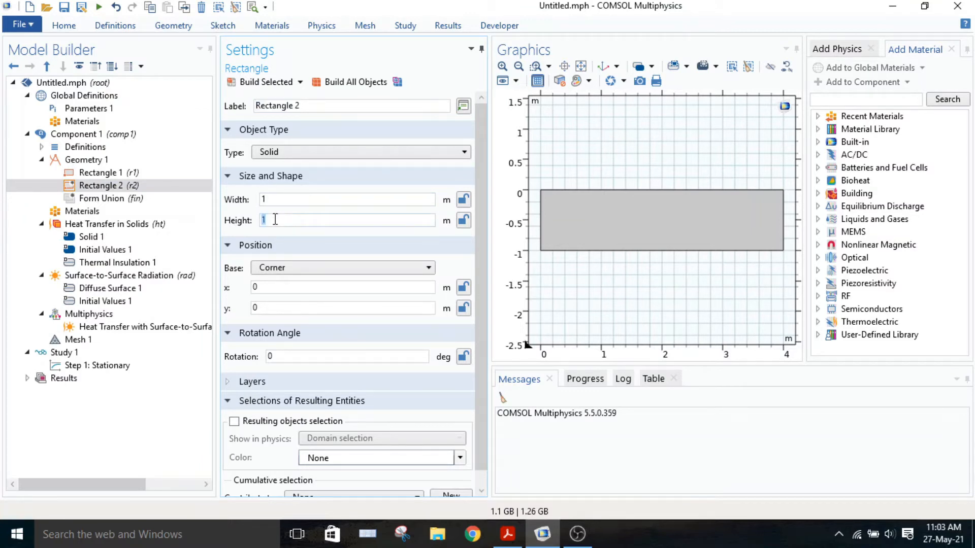
text(3)
click(274, 287)
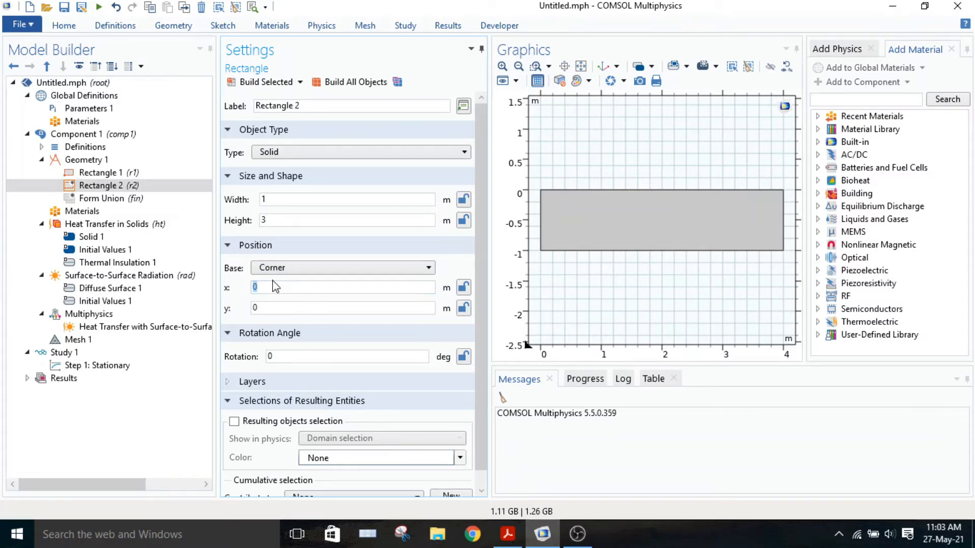
text(4)
click(258, 83)
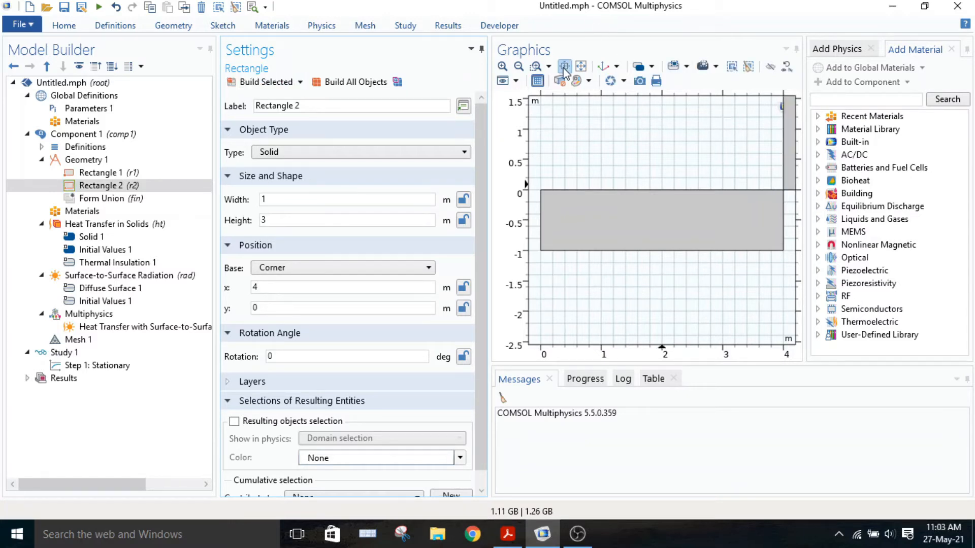
click(580, 66)
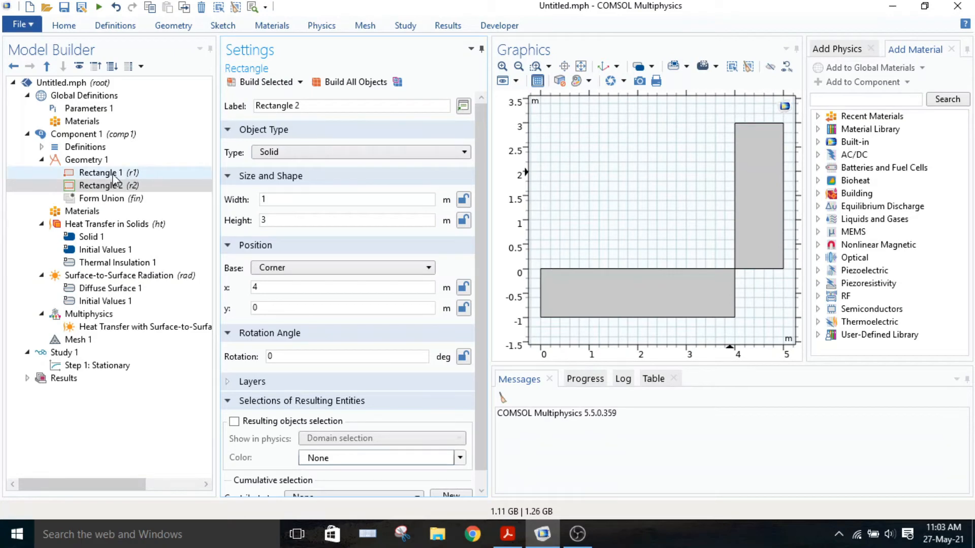
Add and build a third rectangle 5 m wide and 1 m high, with its corner at the origin and rotation atan(3/4)[rad].
click(98, 162)
right_click(100, 165)
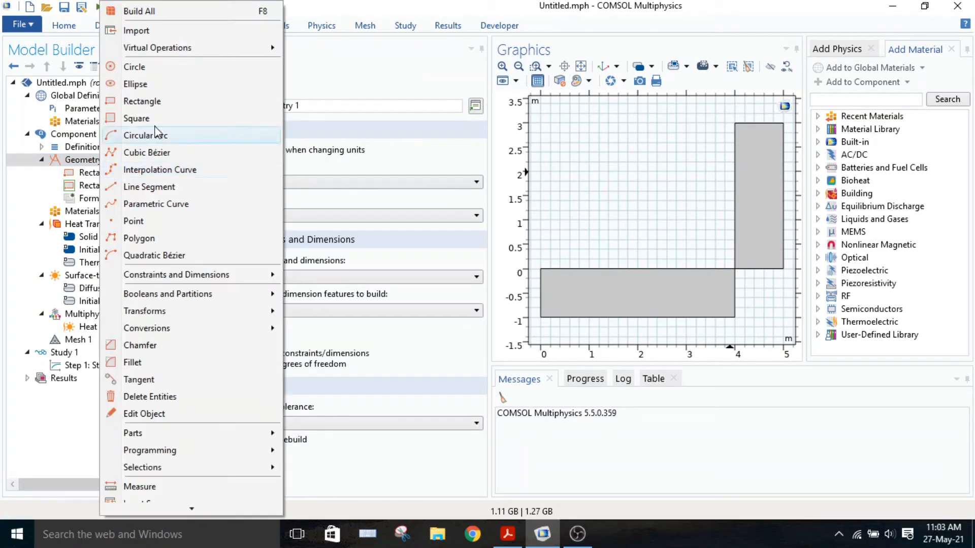
click(143, 102)
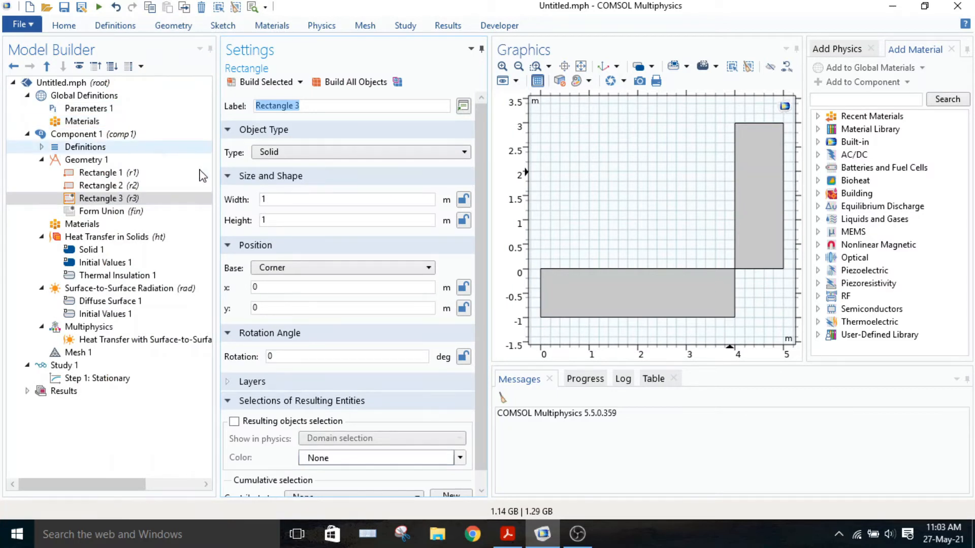
double_click(275, 199)
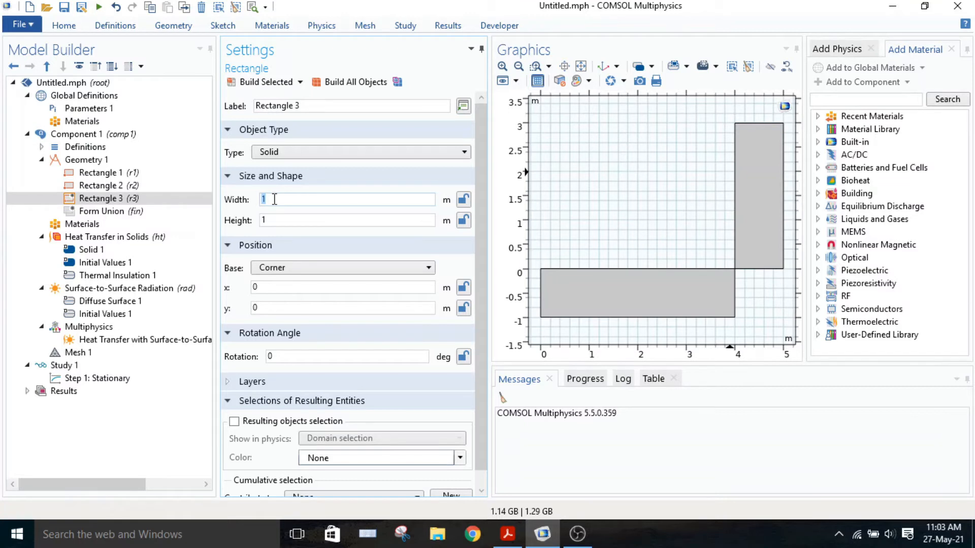
text(5)
text(atan(3/4)[rad)
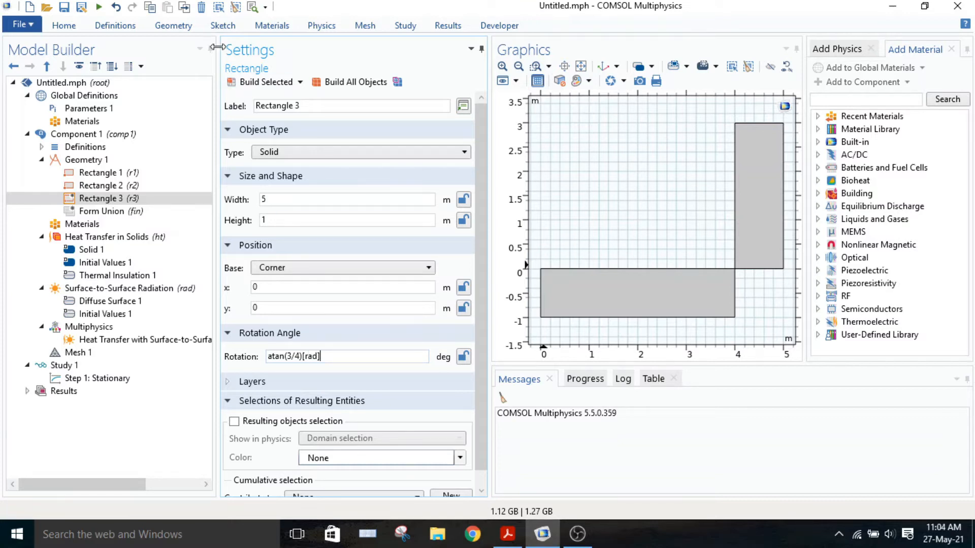
click(264, 82)
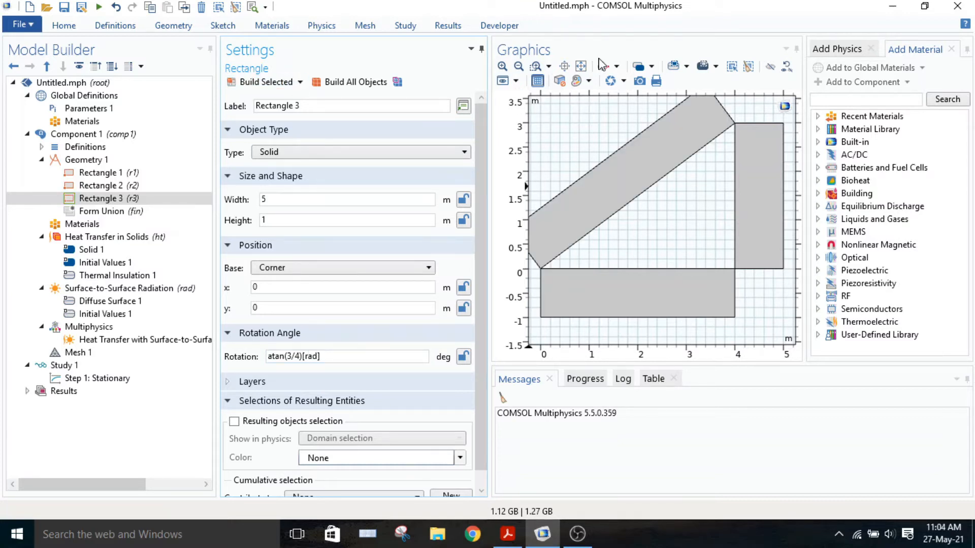
click(581, 66)
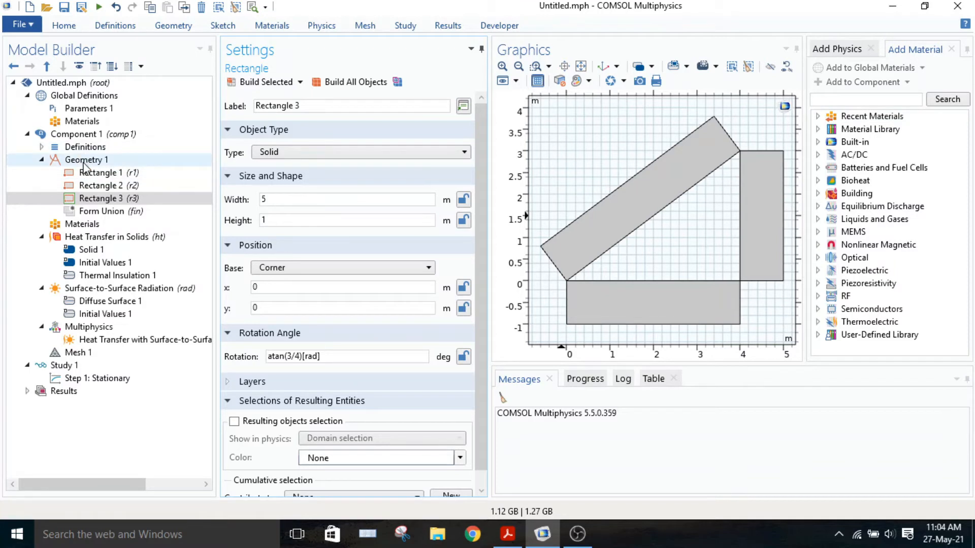
Set the geometry's finalization action to Form an assembly.
click(102, 215)
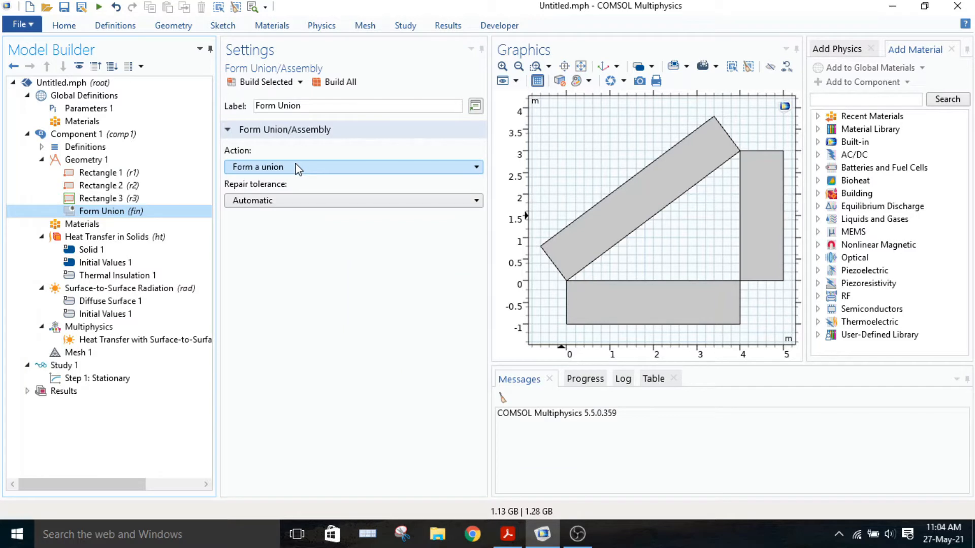
click(284, 170)
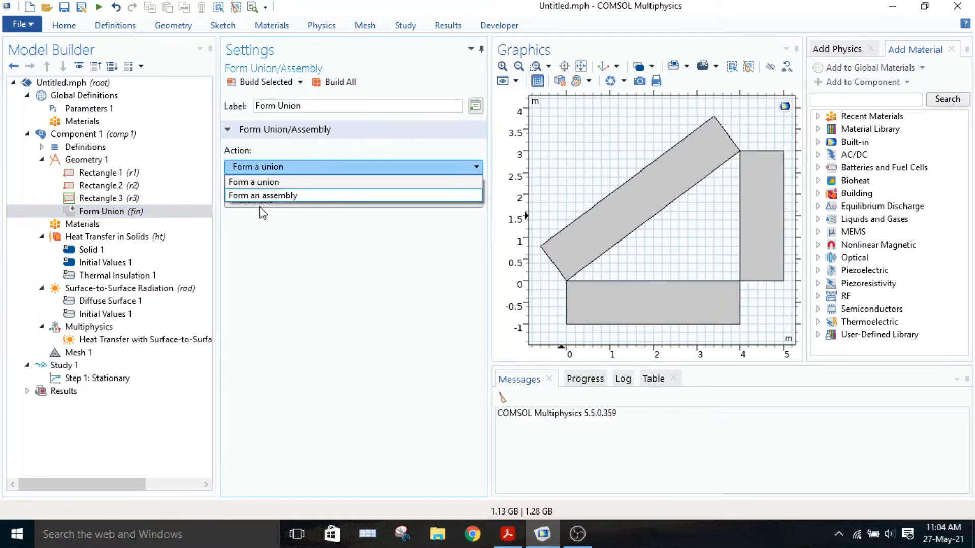
click(260, 197)
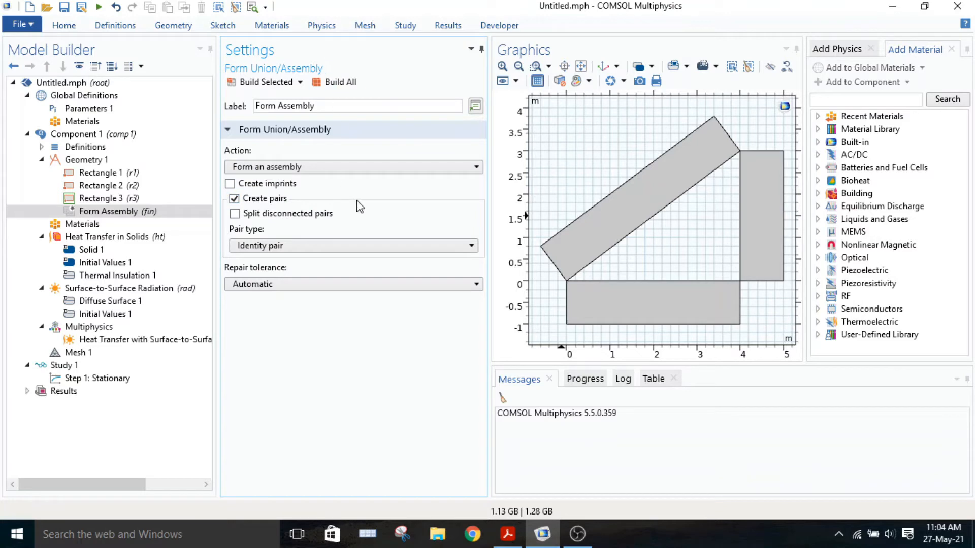
Build the assembled geometry and add a blank material labelled Copper to Component 1.
click(334, 86)
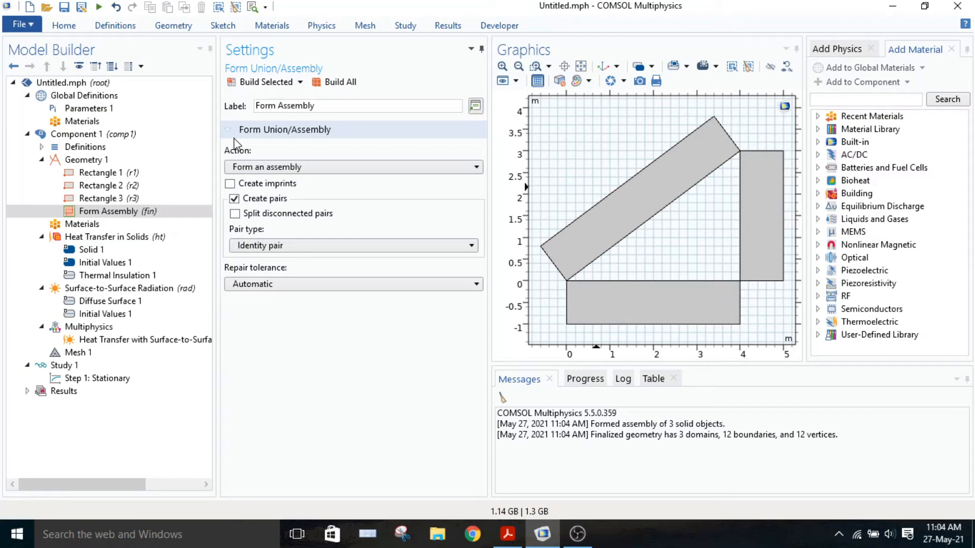
click(103, 226)
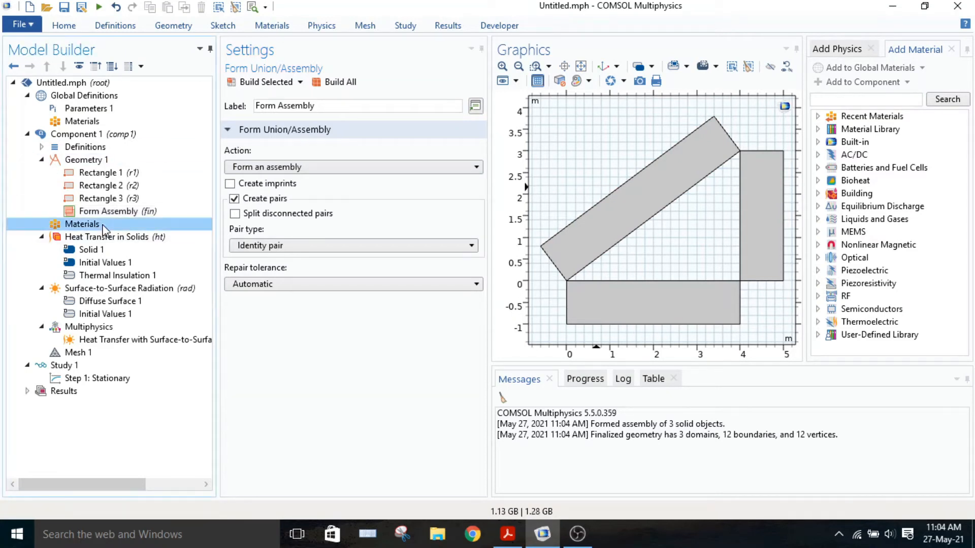
right_click(104, 227)
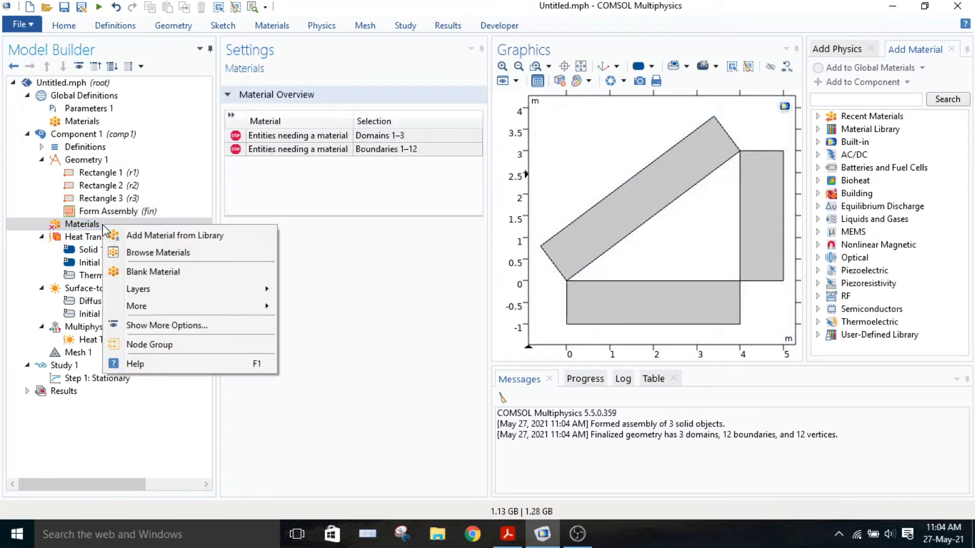
click(175, 273)
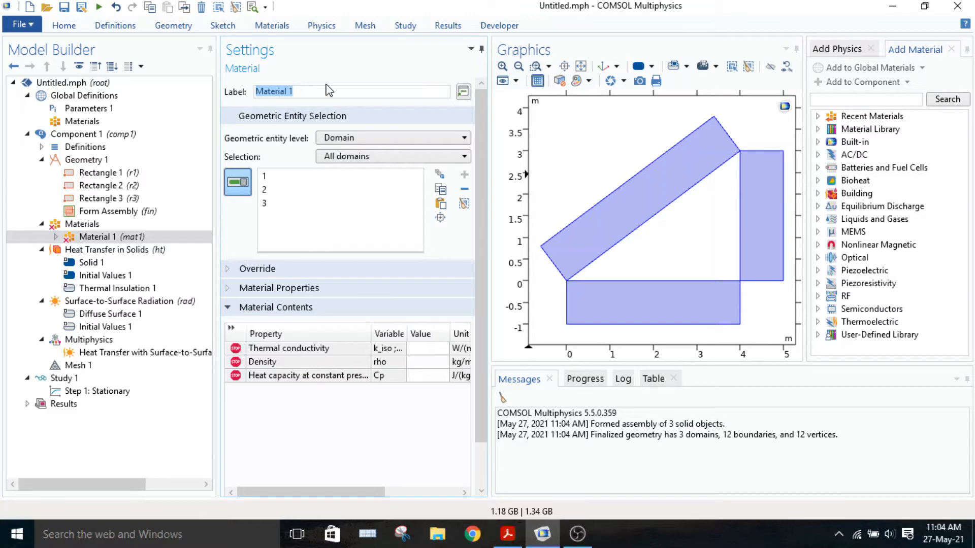
text(Copper)
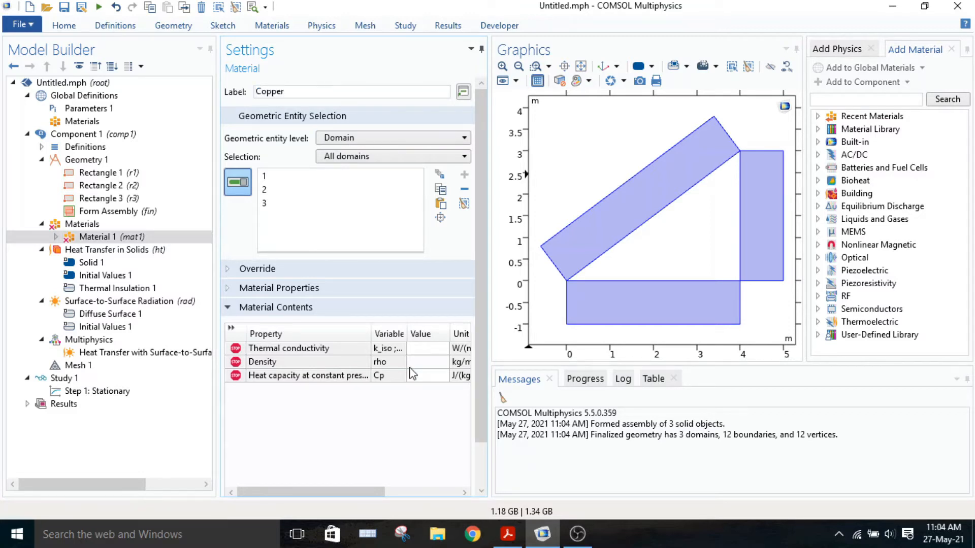
Set Copper's thermal conductivity to 400, density to 8700 and heat capacity at constant pressure to 385.
click(422, 349)
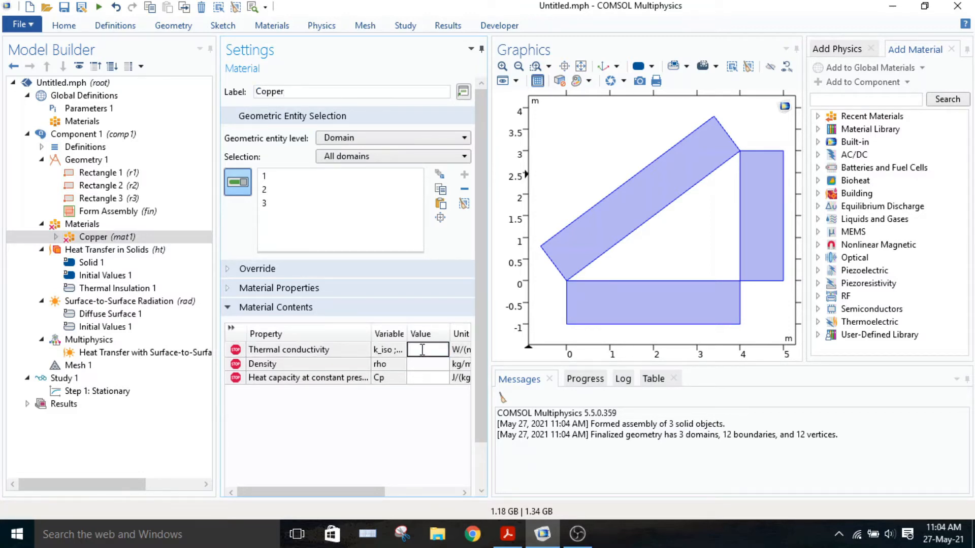
key(Return)
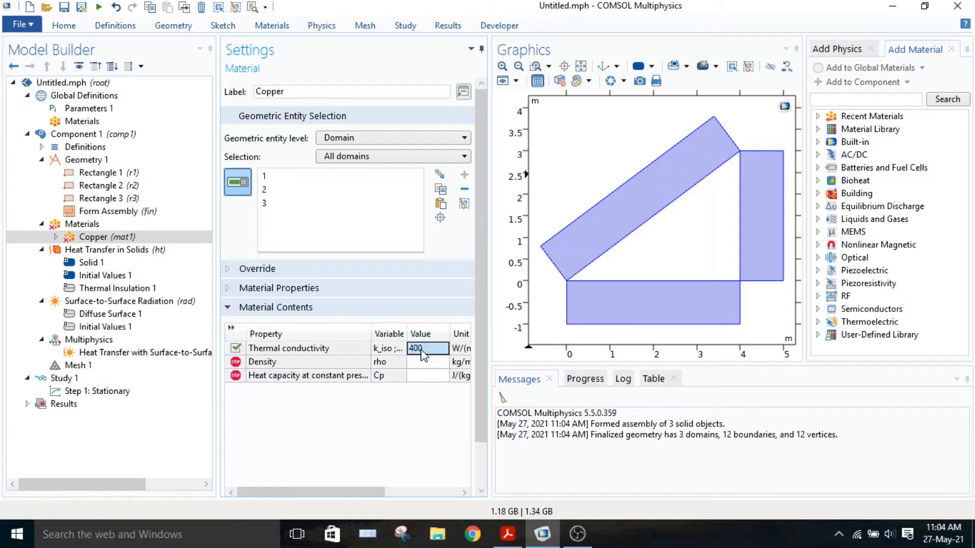
click(426, 363)
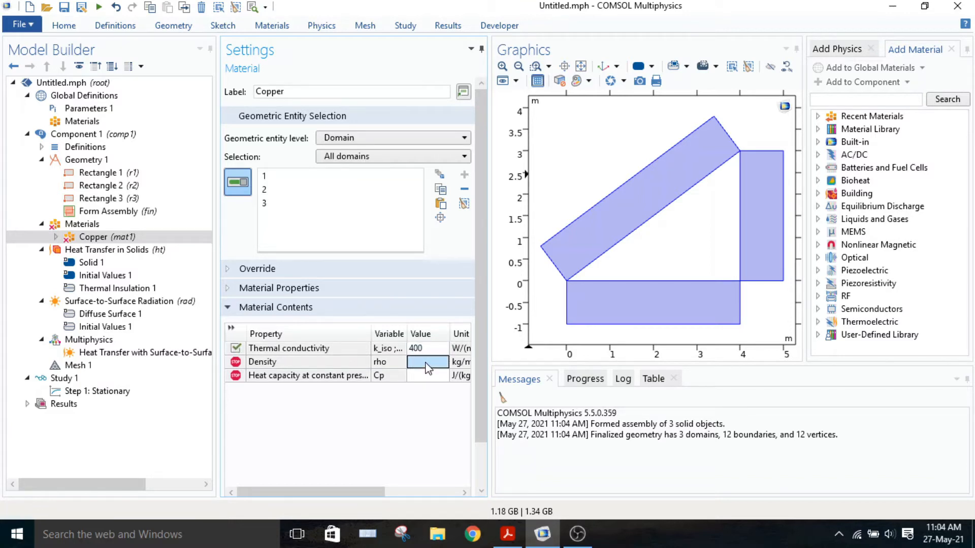
text(87)
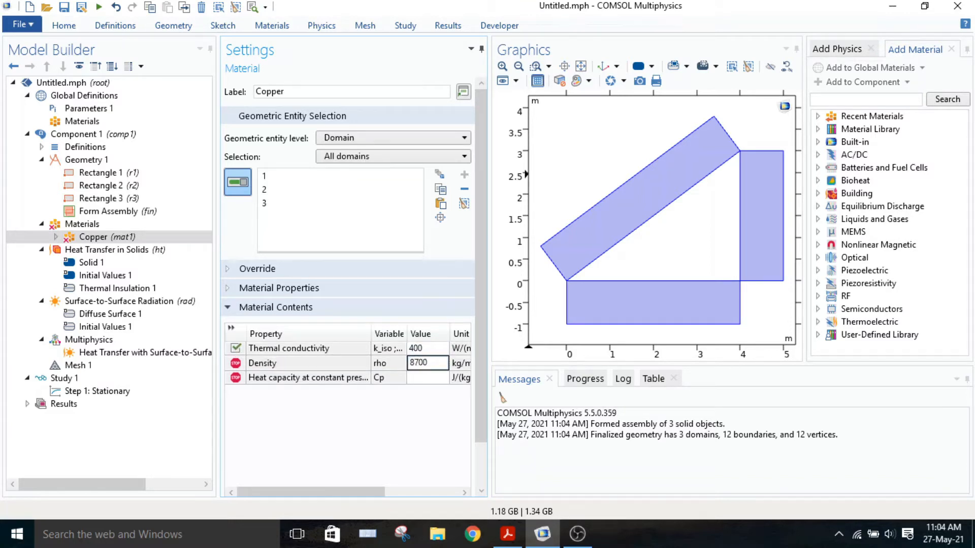
text(00)
click(422, 378)
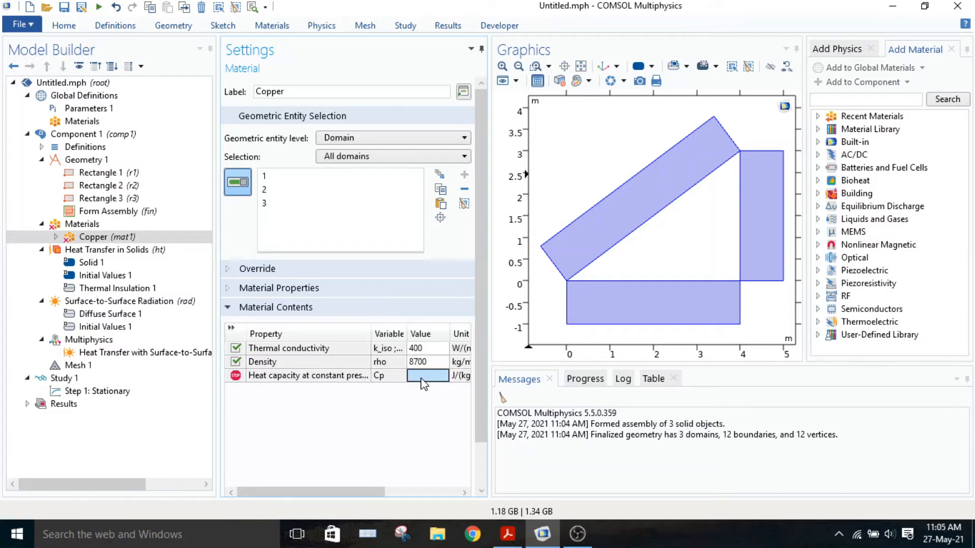
text(385)
key(Return)
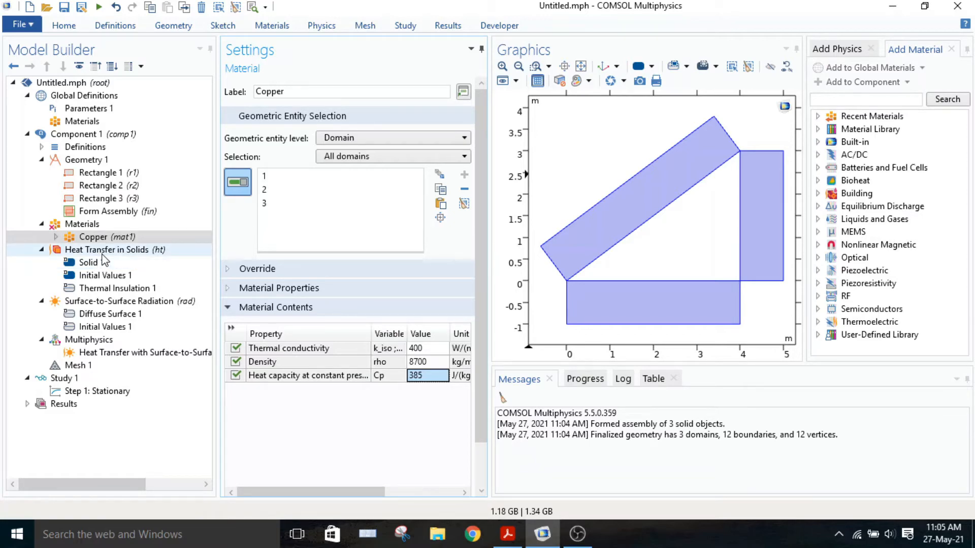
Set the initial temperature of Heat Transfer in Solids to 300 K.
click(103, 253)
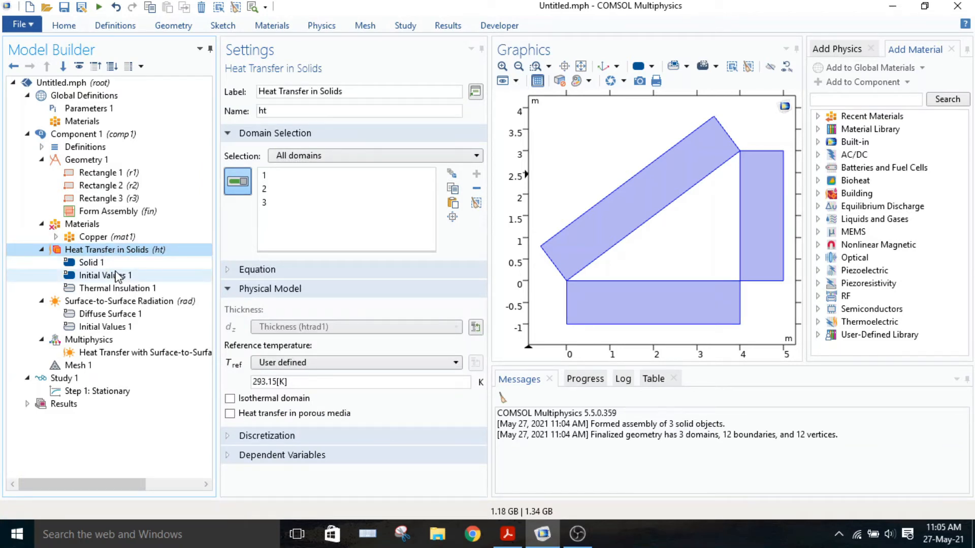
click(118, 276)
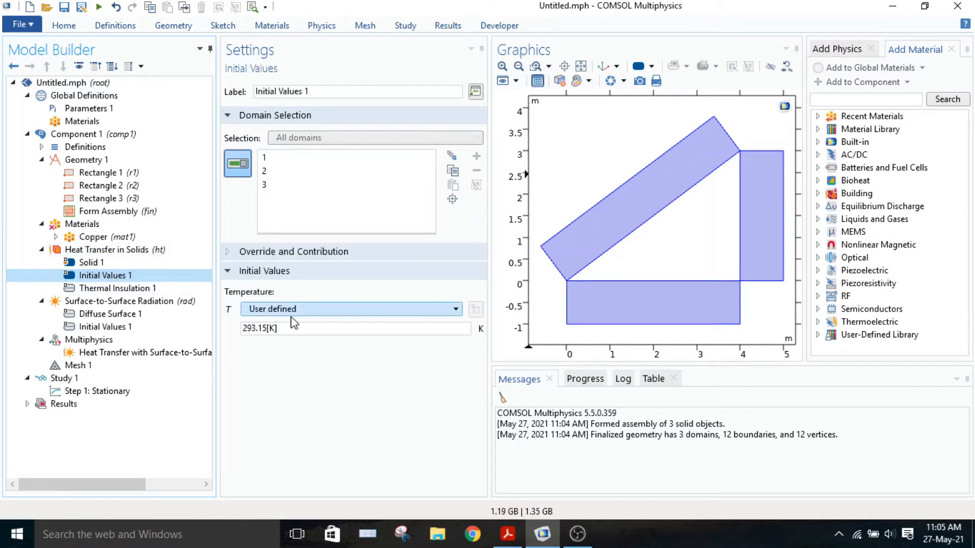
drag(281, 329, 232, 331)
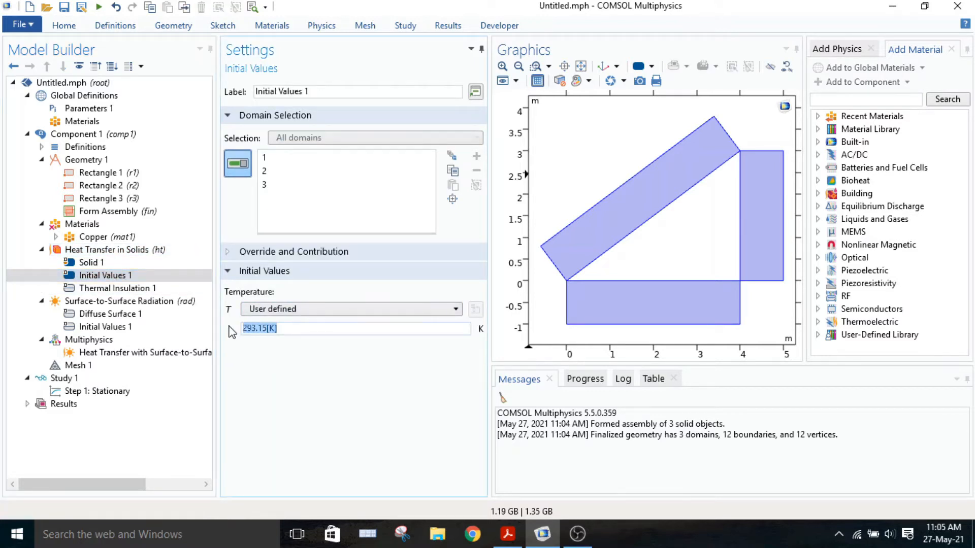
click(266, 329)
key(BackSpace)
key(BackSpace)
key(BackSpace)
key(BackSpace)
key(BackSpace)
key(BackSpace)
text(300)
Add a Heat Flux condition with 1000 W/m² general inward flux on the inclined rectangle's outer long boundary.
click(106, 253)
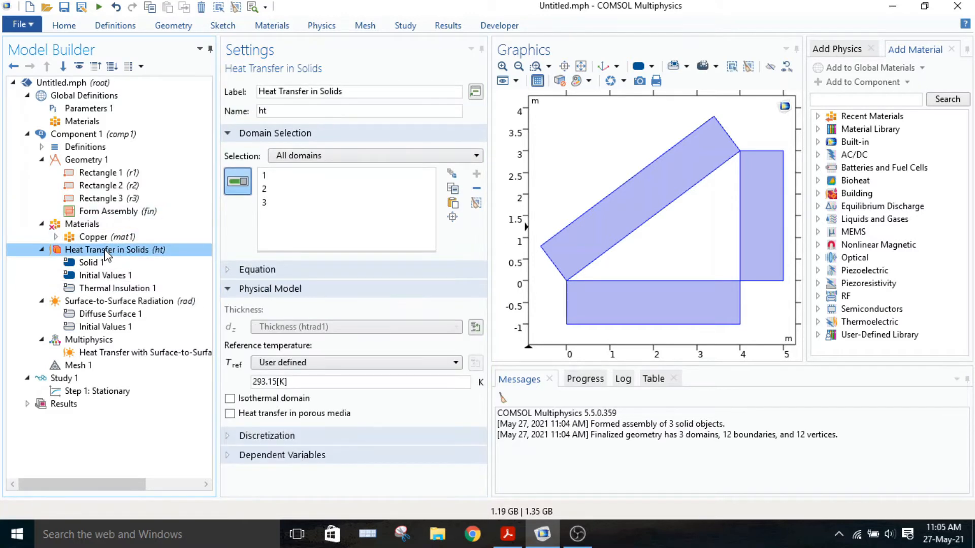
right_click(107, 254)
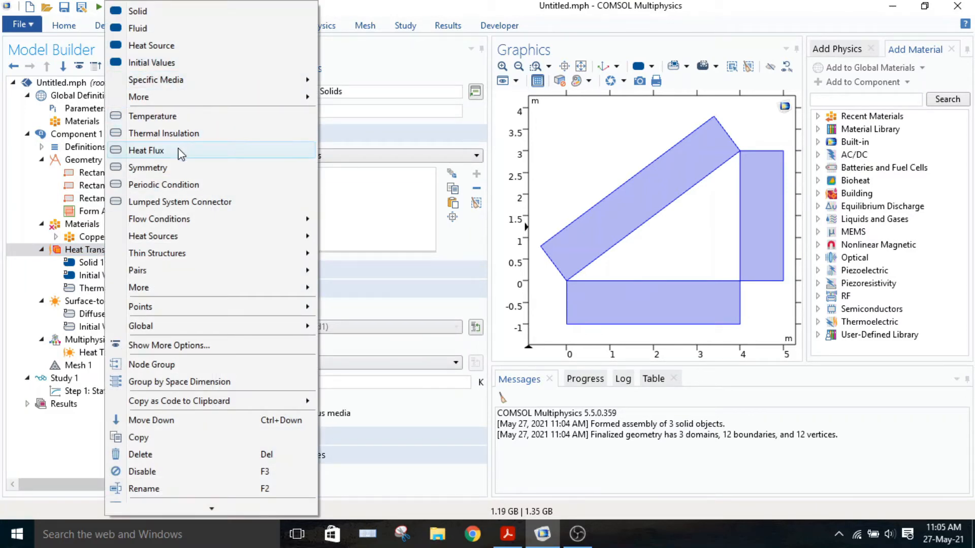
key(Escape)
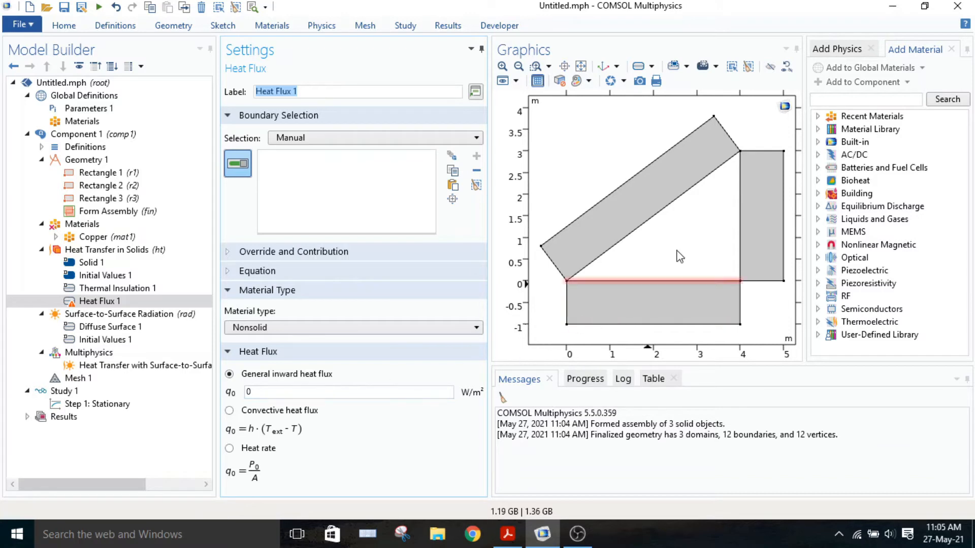
click(617, 187)
click(280, 395)
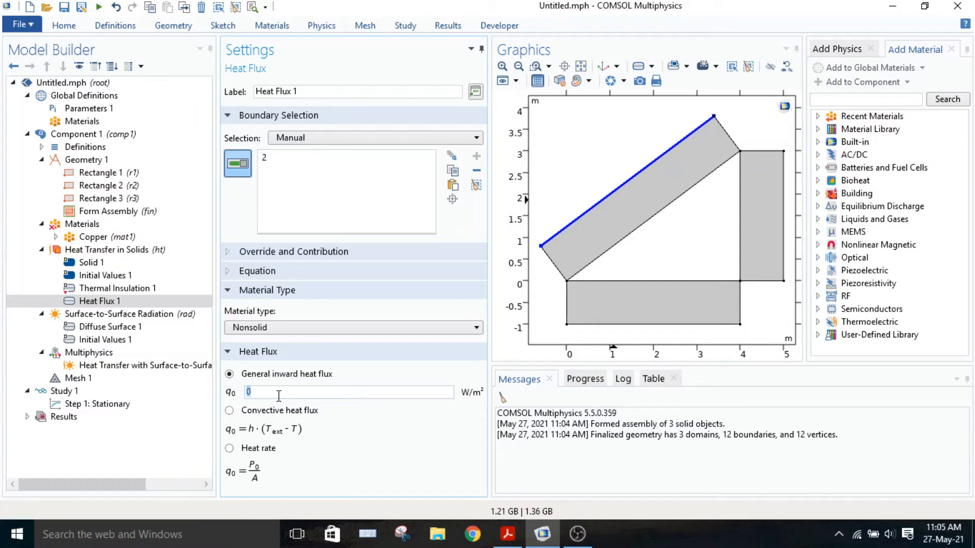
text(1000)
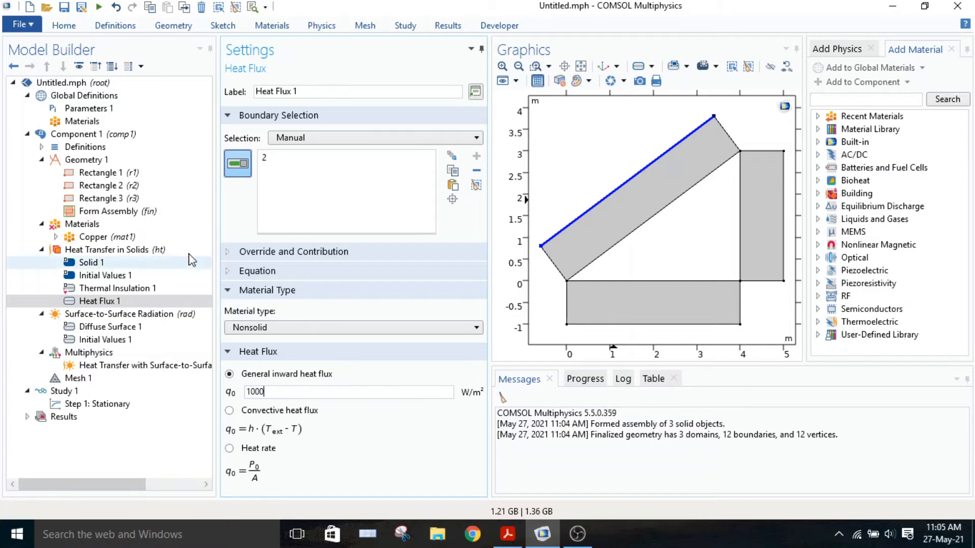
Add a second Heat Flux condition with 2000 W/m² general inward flux on the vertical rectangle's outer boundary at x = 5 m.
click(98, 253)
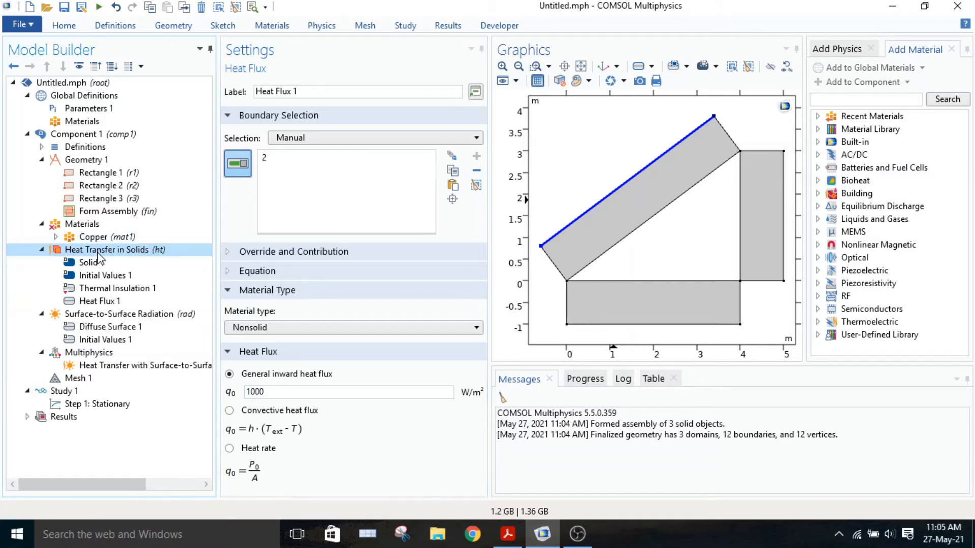
click(116, 253)
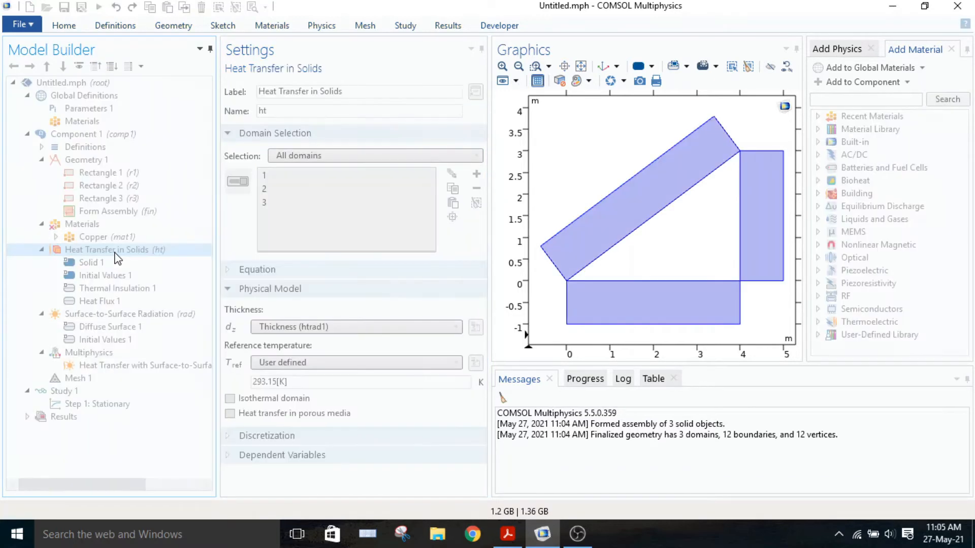
right_click(117, 253)
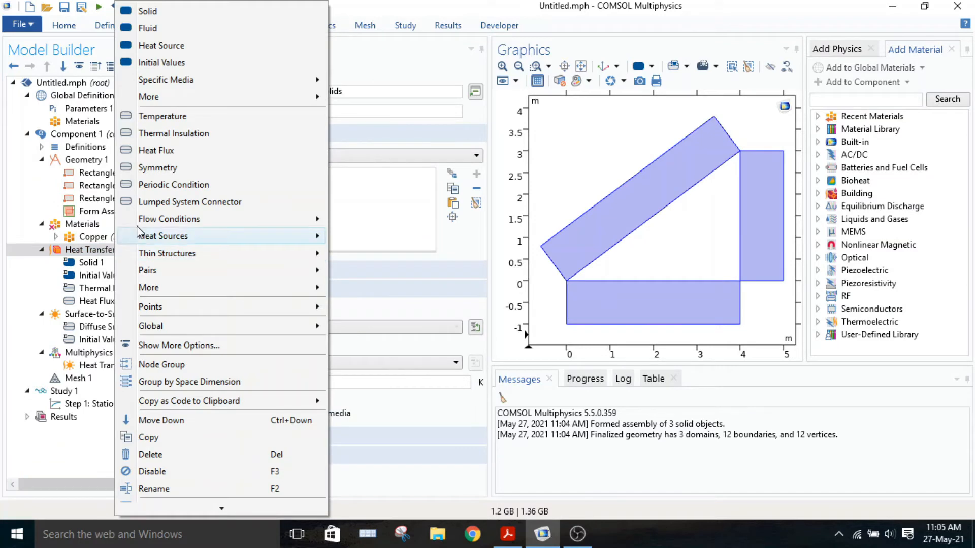
click(166, 152)
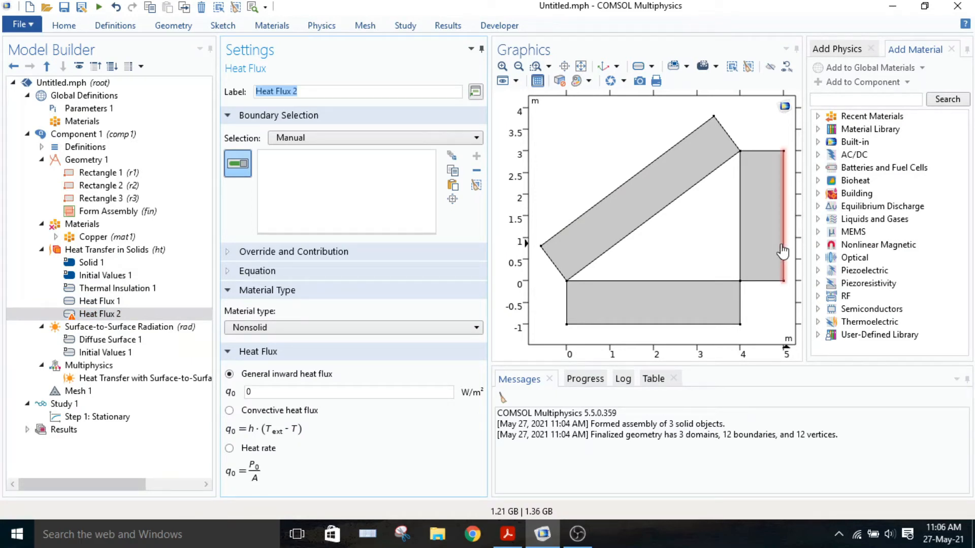
click(783, 251)
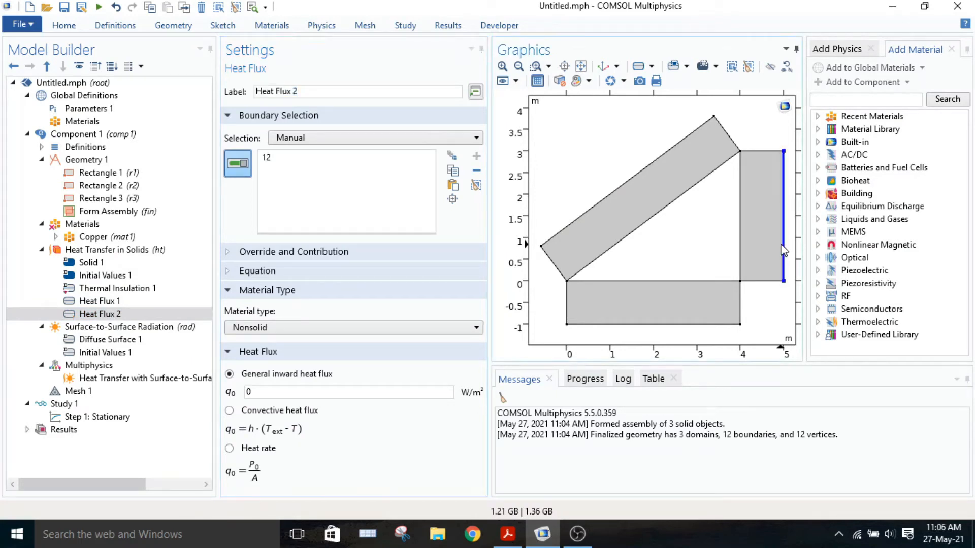
click(263, 393)
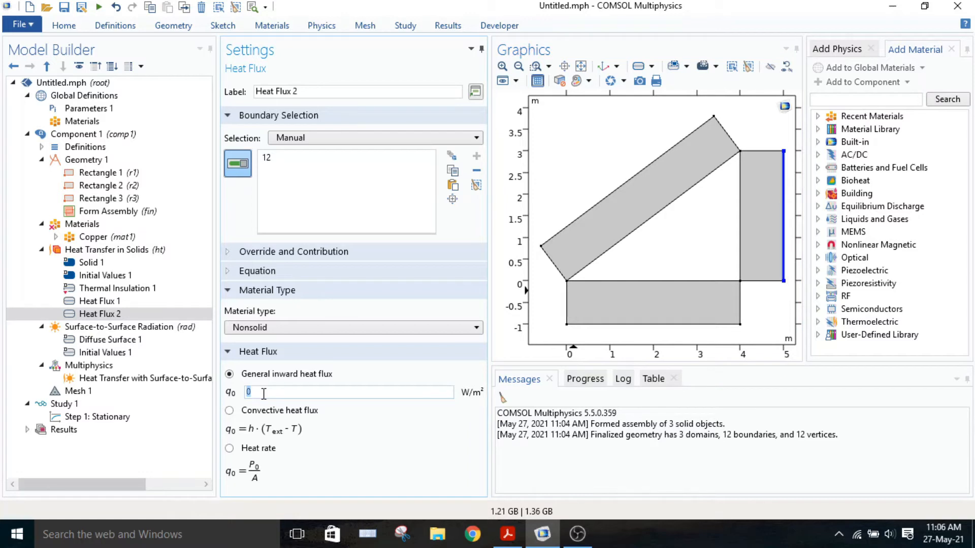
text(2000)
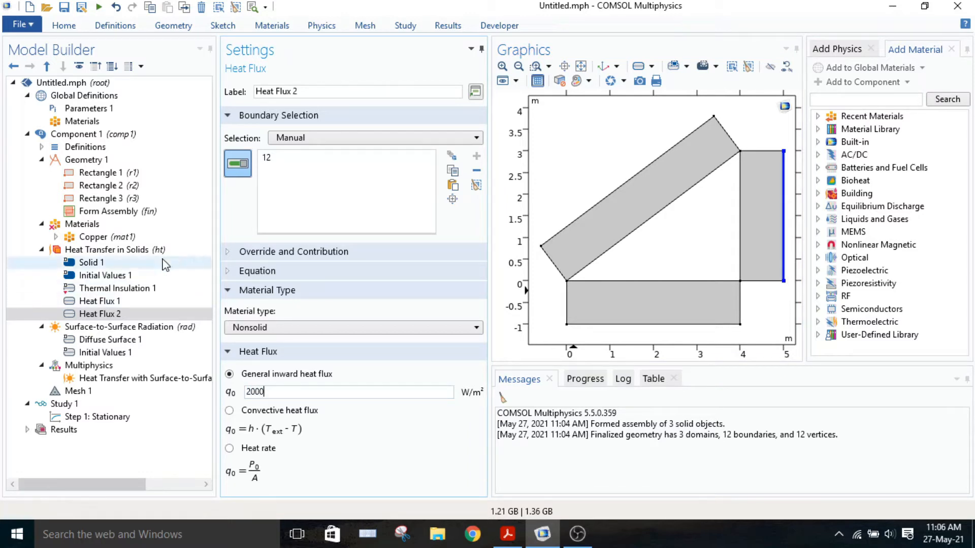
Add a Temperature condition of 300 K on the horizontal rectangle's lower boundary at y = -1 m.
click(121, 252)
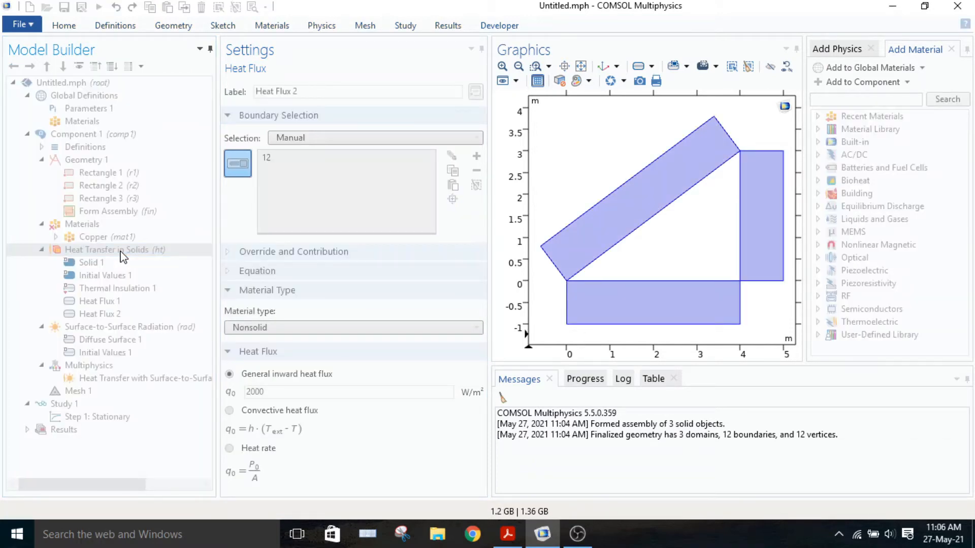
right_click(121, 252)
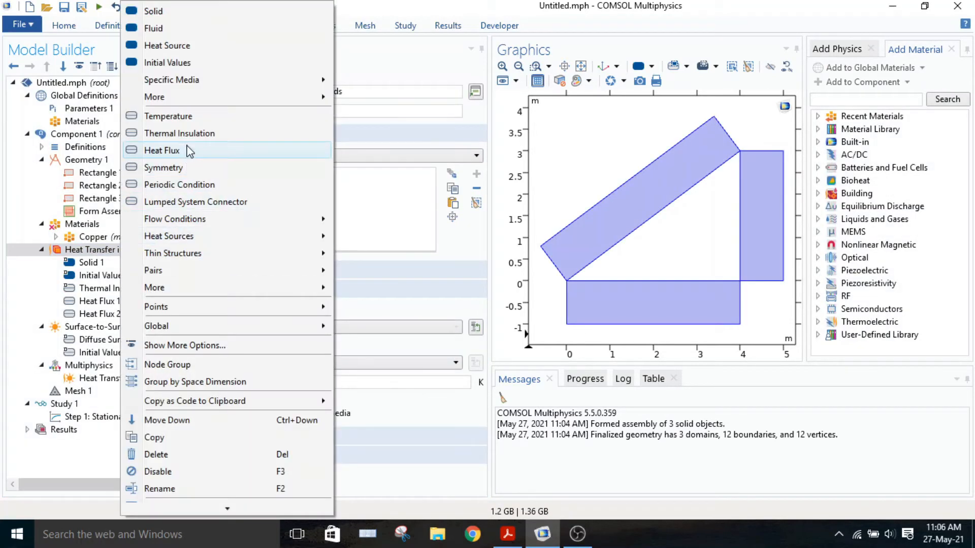
click(168, 116)
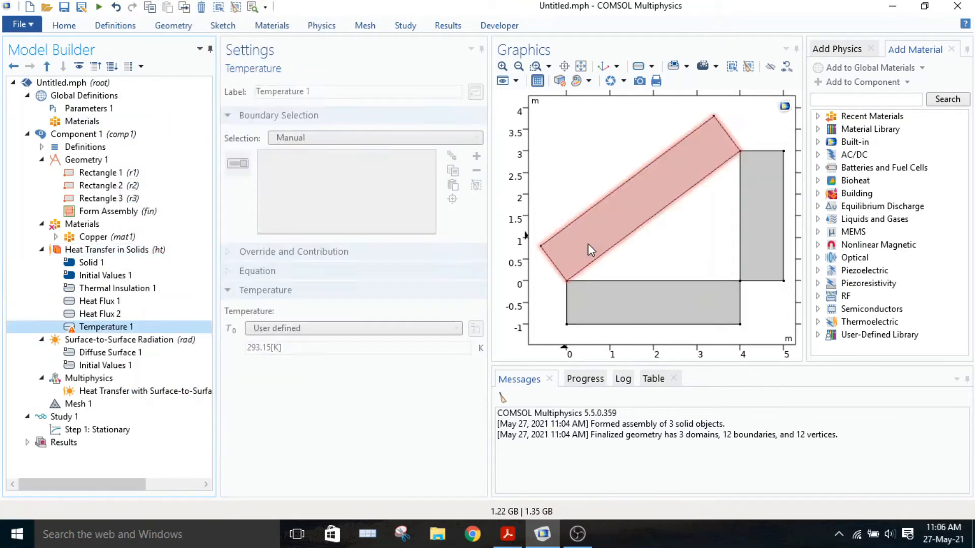
click(620, 326)
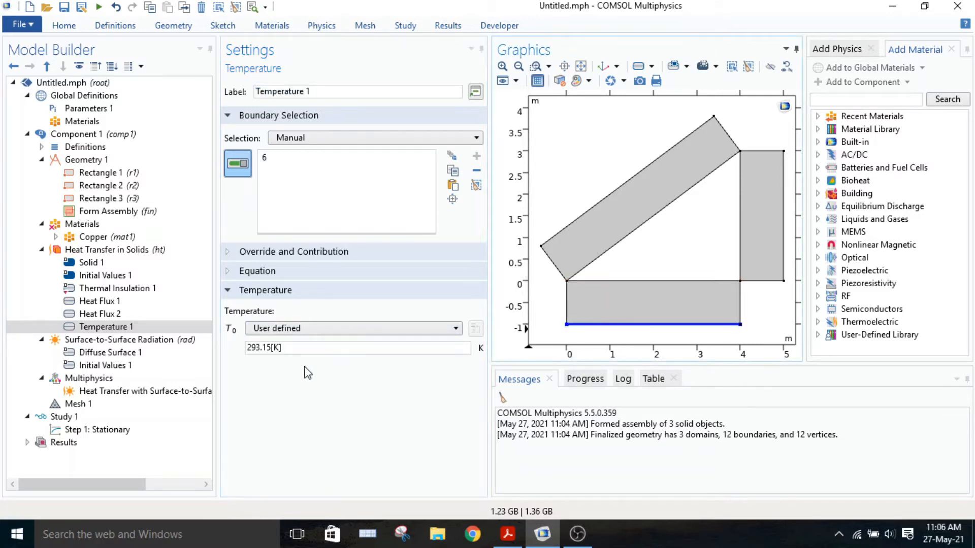
drag(273, 348, 245, 350)
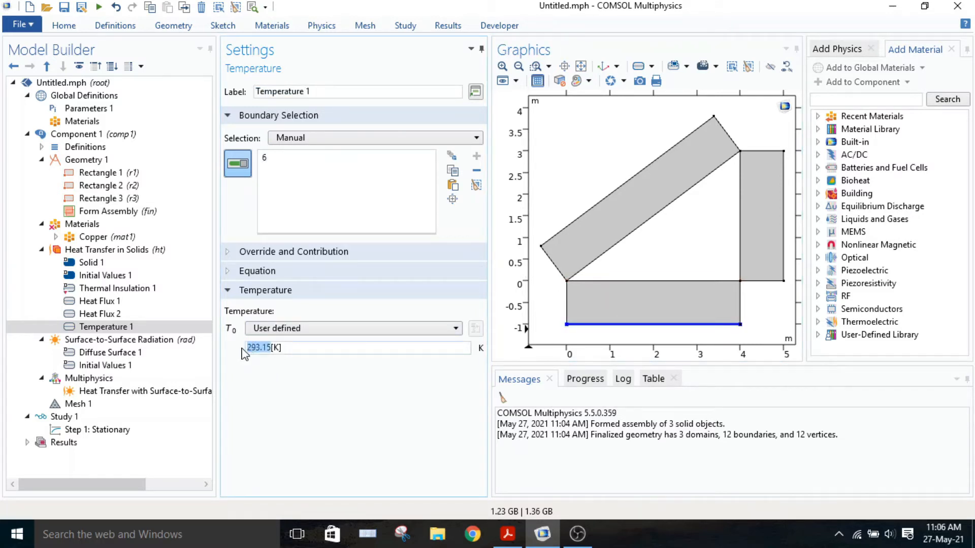
text(300)
Restrict Surface-to-Surface Radiation to the three cavity-facing boundaries 3, 7 and 9 instead of all boundaries.
click(122, 344)
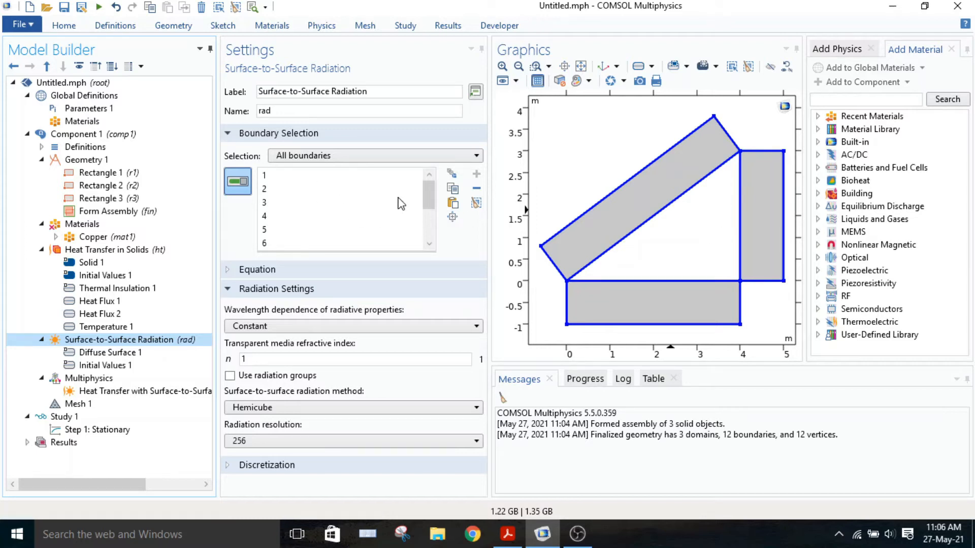
click(476, 203)
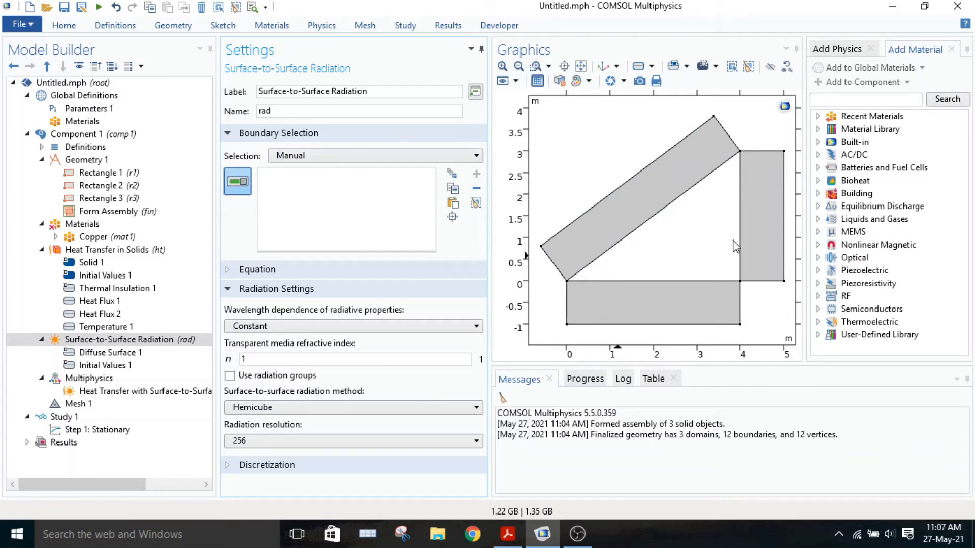
click(652, 218)
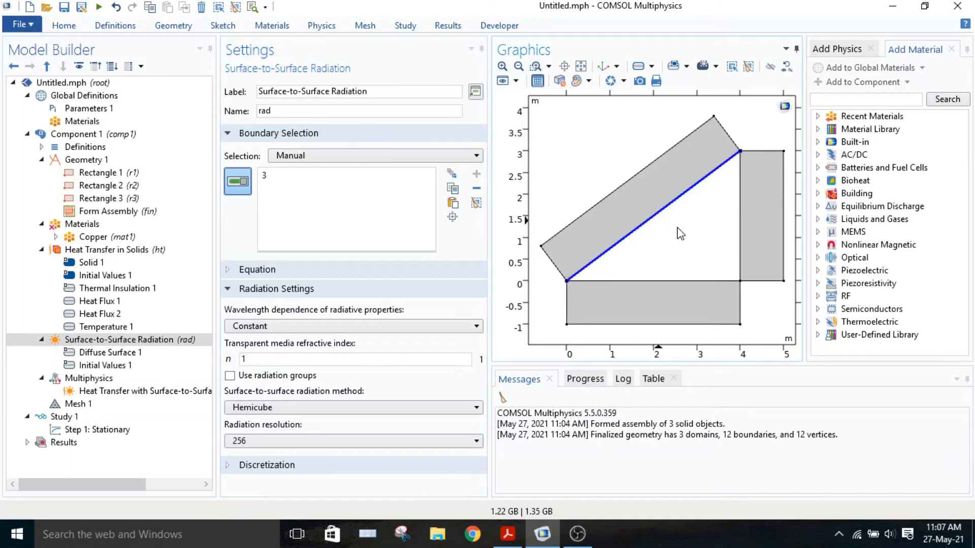
click(741, 252)
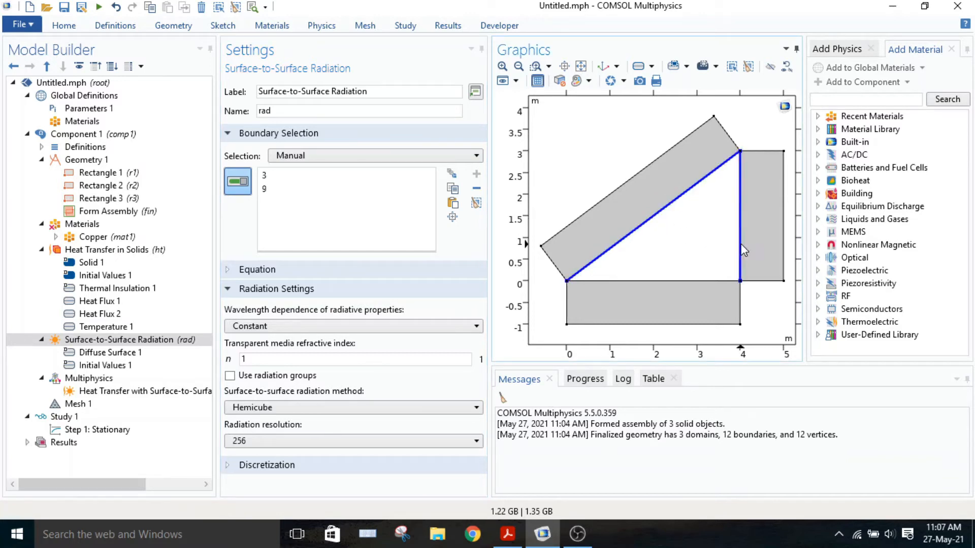
click(696, 281)
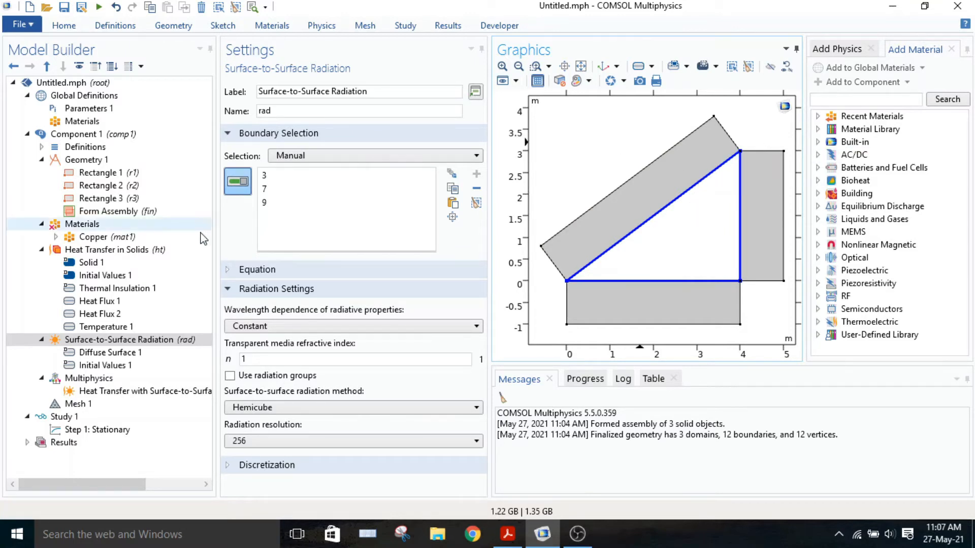
Set the ambient temperature of Diffuse Surface 1 to 300 K.
click(128, 343)
click(117, 354)
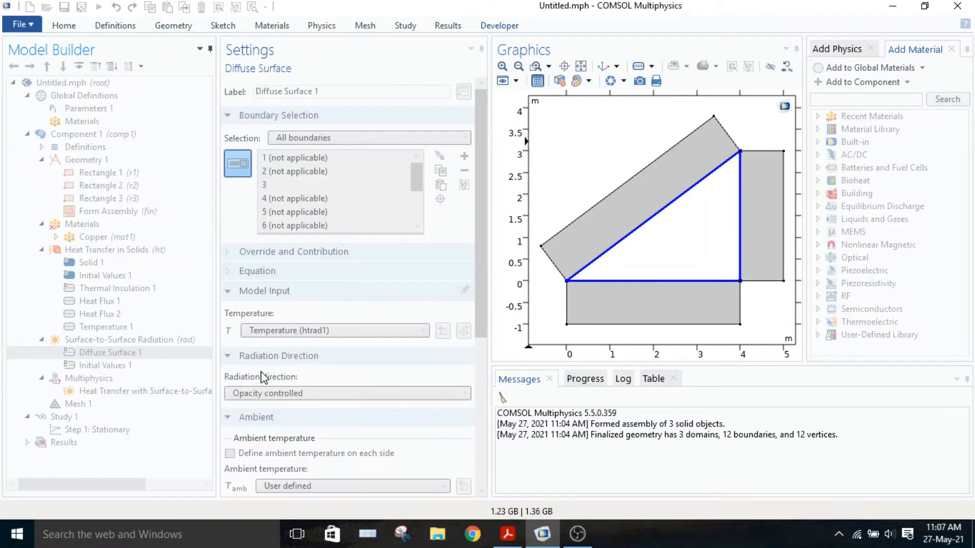
scroll(251, 385, down, 5)
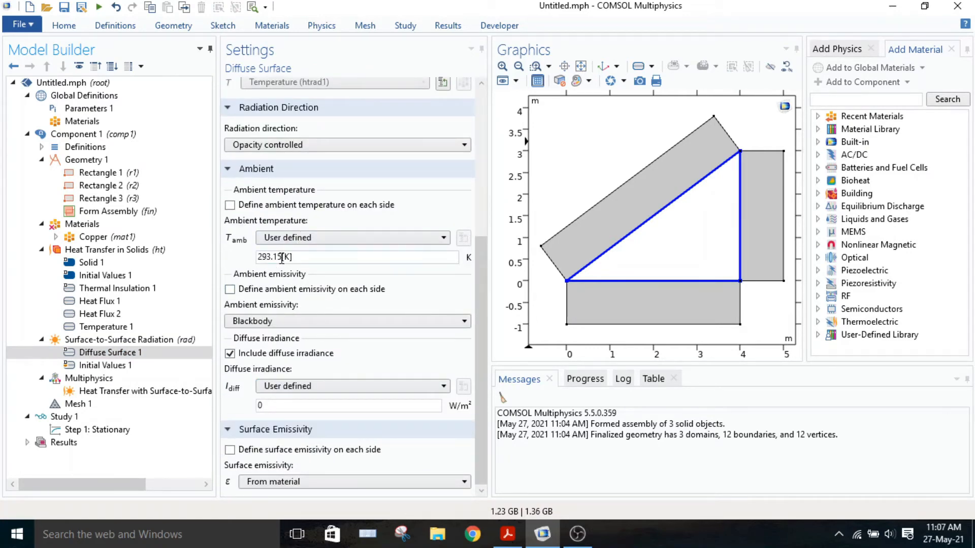
drag(282, 257, 246, 264)
text(300)
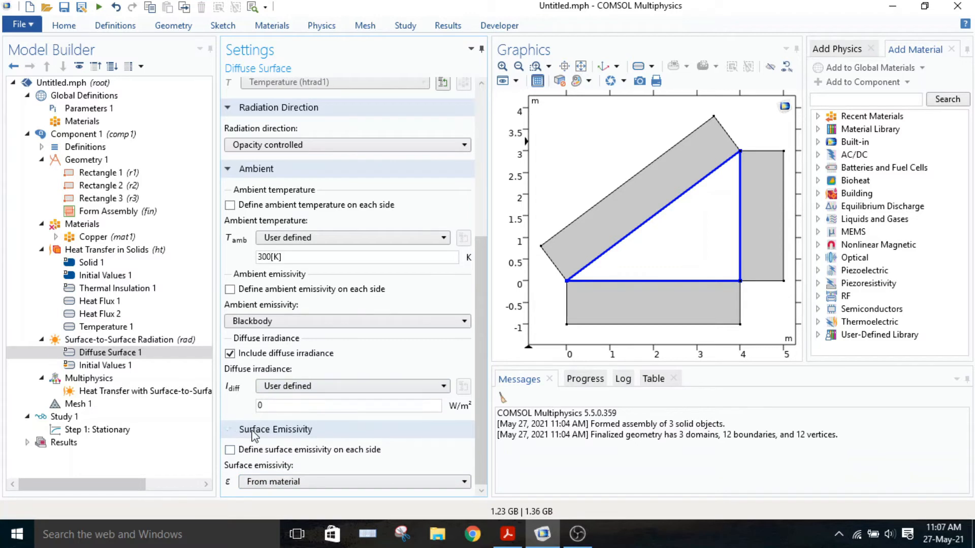
Give Diffuse Surface 1 a user-defined surface emissivity of 0.8 and review its boundary selection.
click(405, 482)
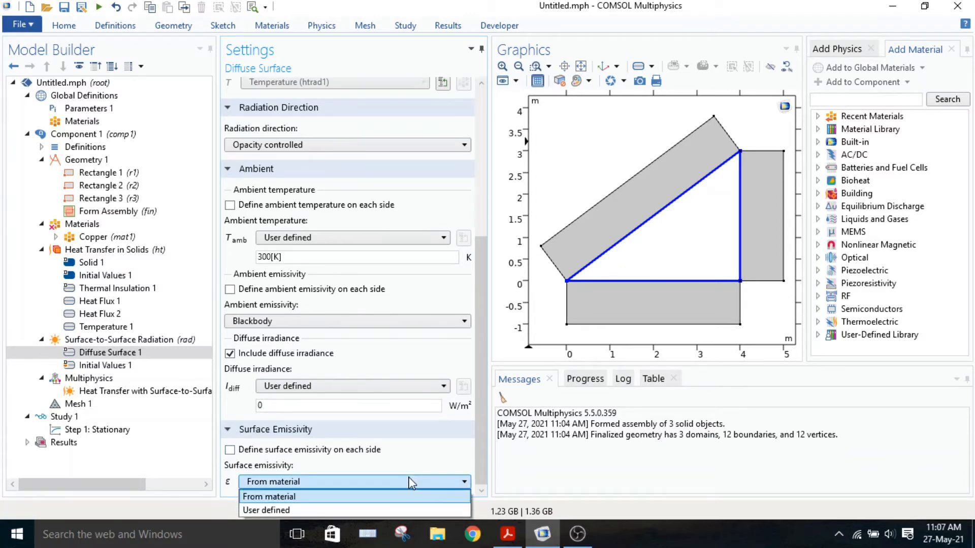
click(401, 482)
click(390, 482)
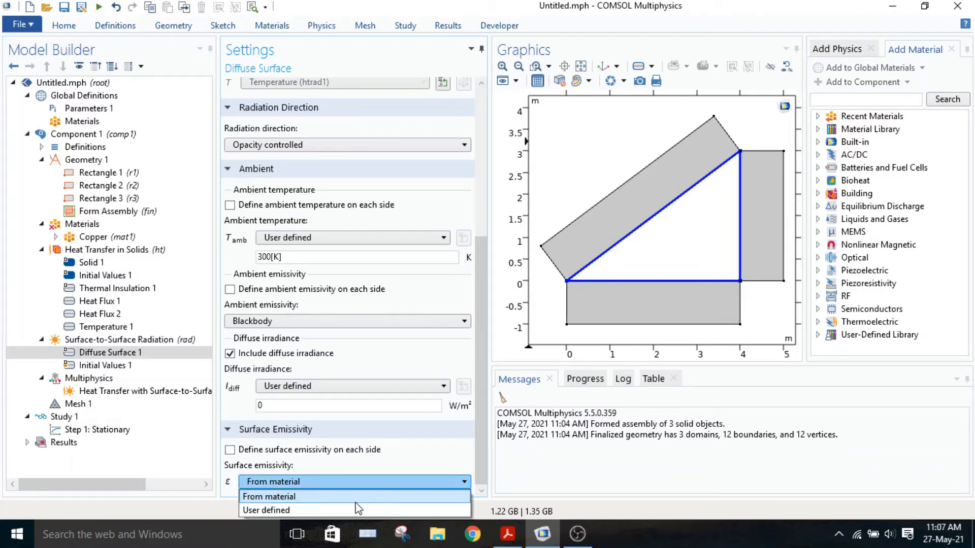
click(348, 514)
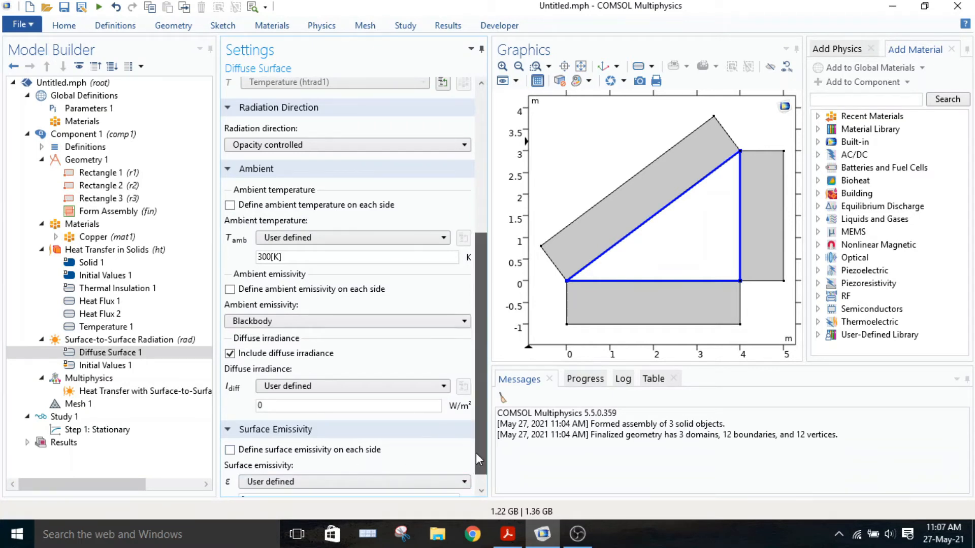
scroll(476, 453, down, 1)
double_click(321, 485)
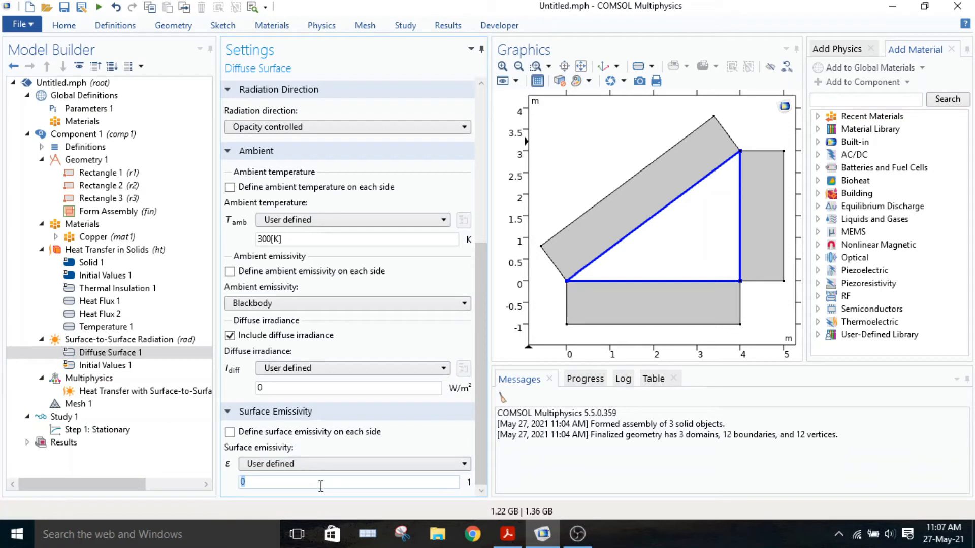
text(0.8)
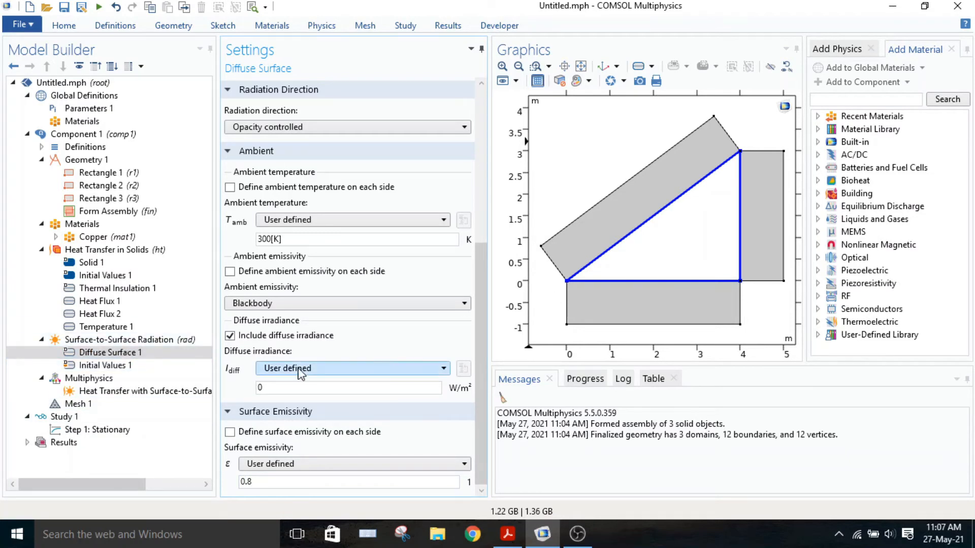
scroll(284, 370, up, 6)
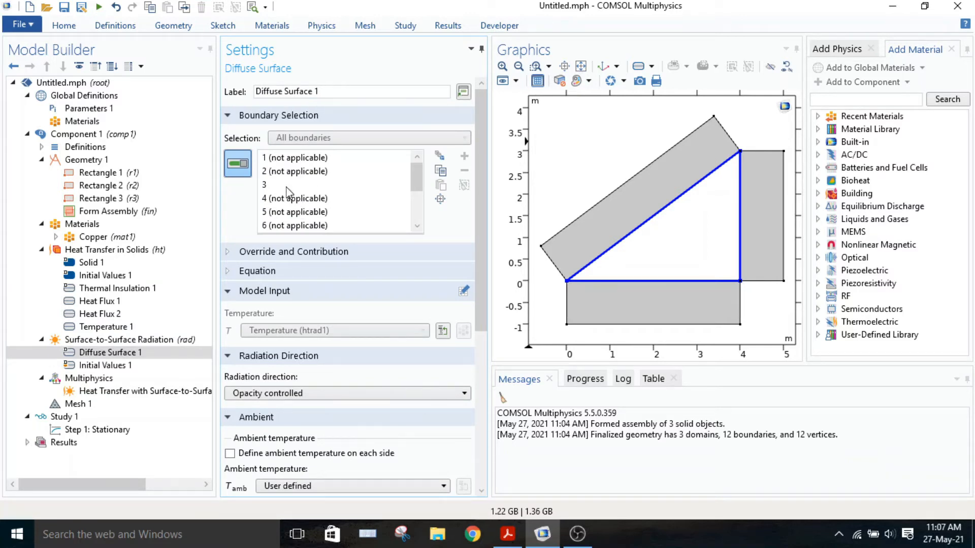
scroll(289, 195, down, 1)
scroll(280, 211, down, 1)
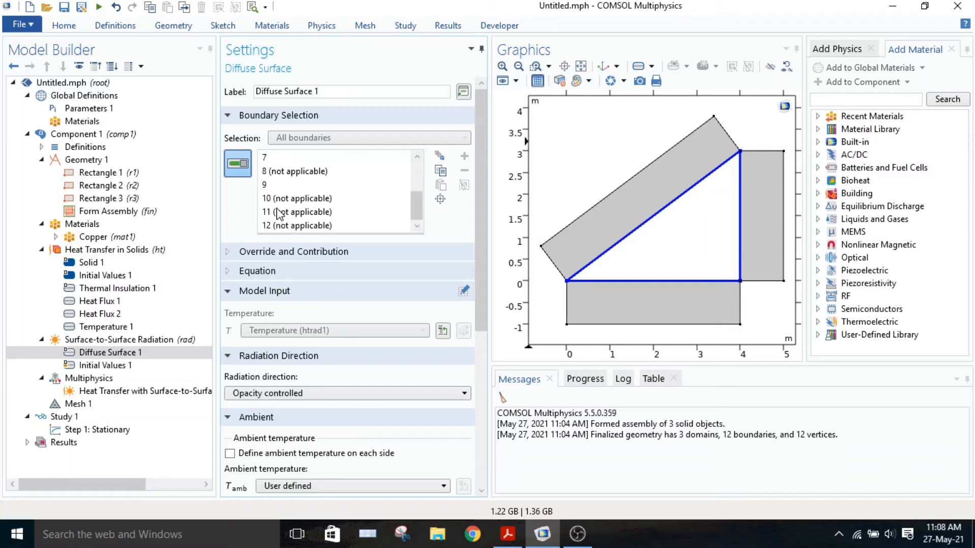
Add a second Diffuse Surface condition on the horizontal rectangle's upper boundary only (boundary 7).
click(141, 341)
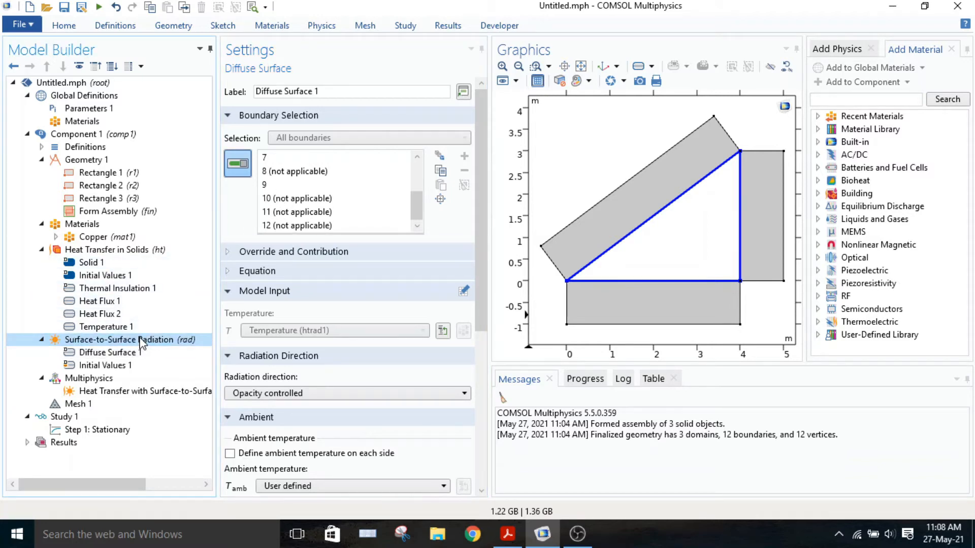
right_click(143, 343)
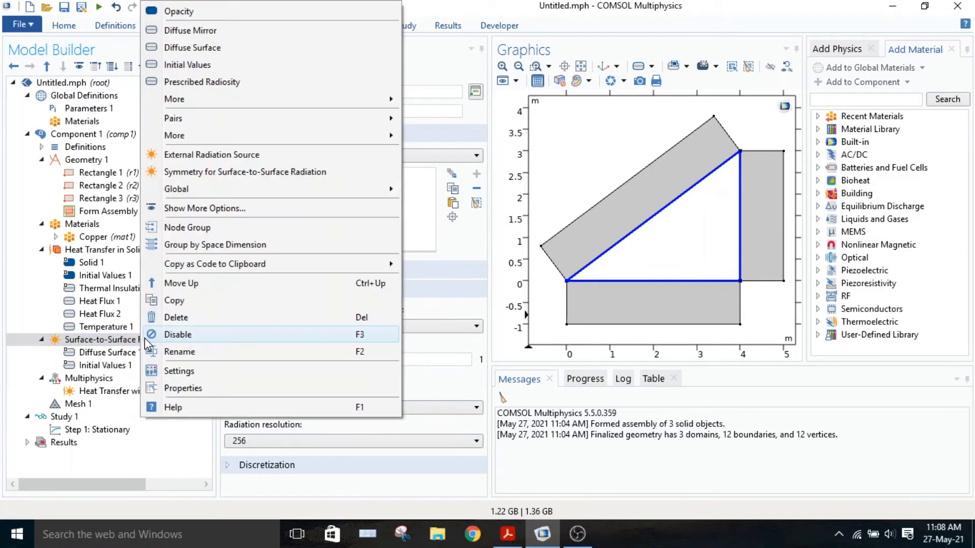
click(234, 51)
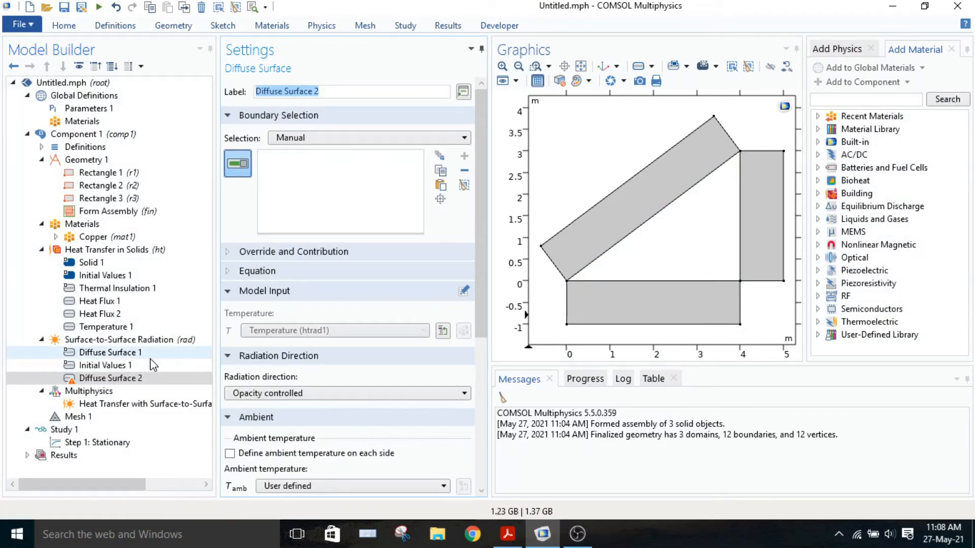
click(740, 246)
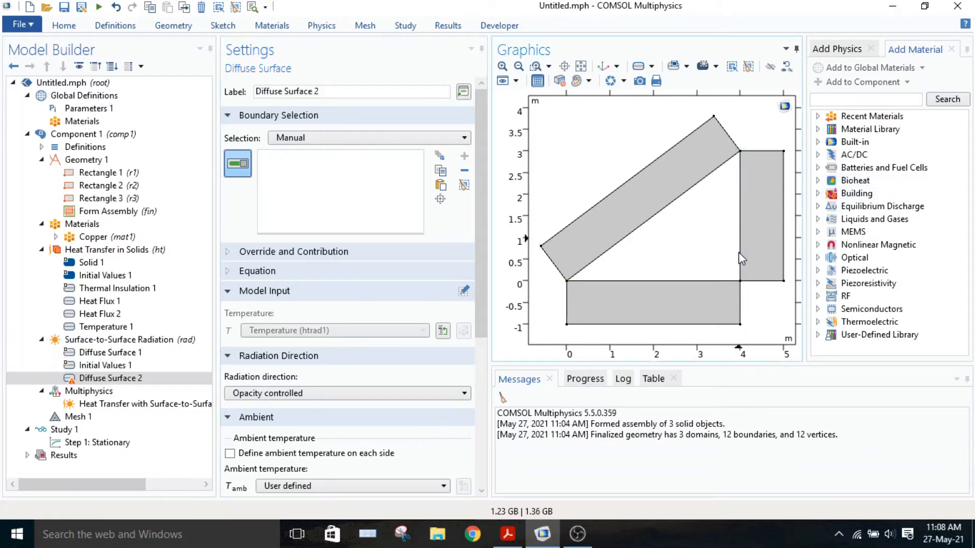
click(687, 282)
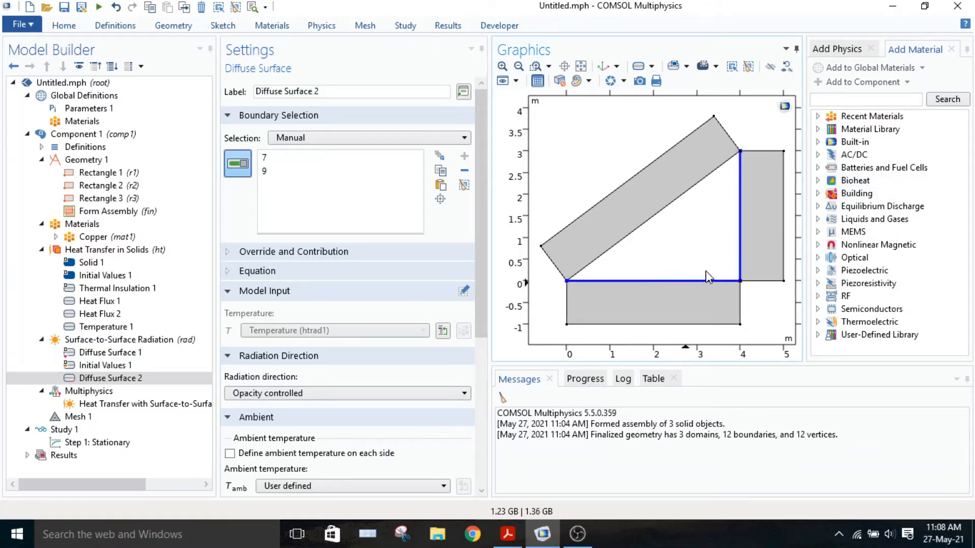
click(740, 251)
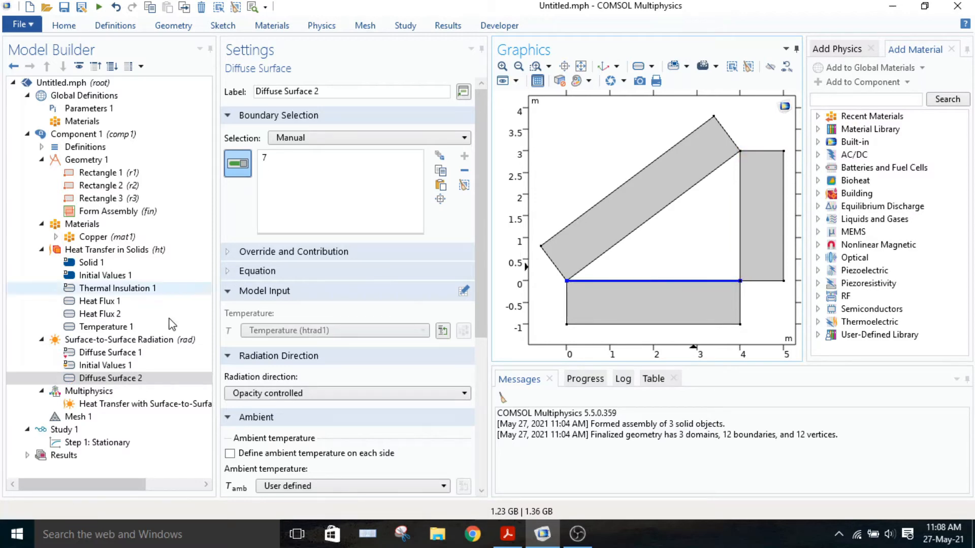
Set Diffuse Surface 2 to an ambient temperature of 300 K and a user-defined surface emissivity of 0.4.
scroll(303, 351, down, 5)
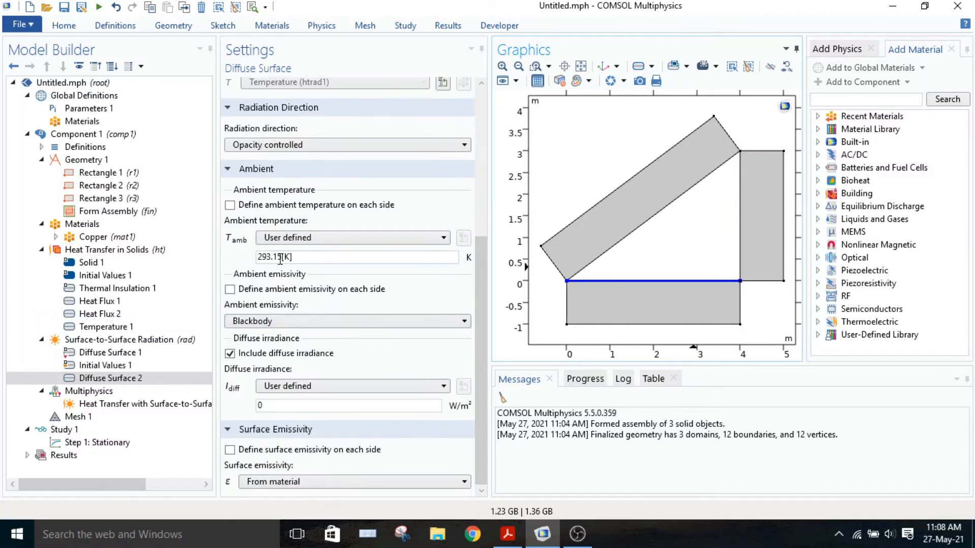
drag(283, 256, 257, 258)
text(300)
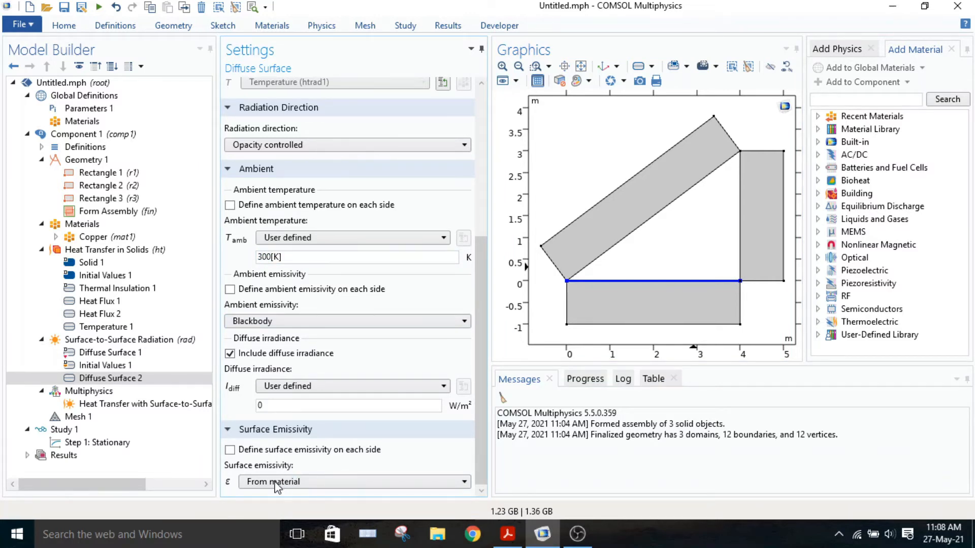
click(307, 484)
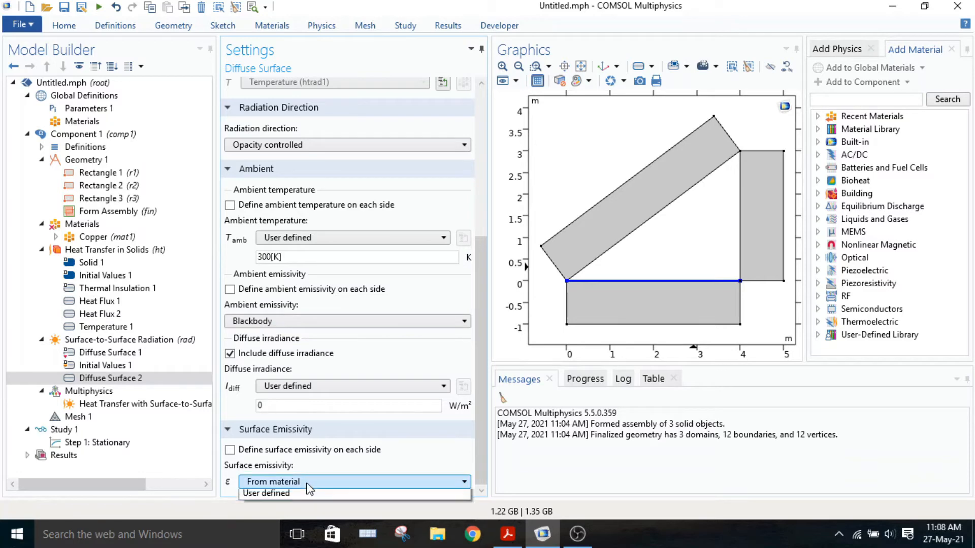
click(291, 509)
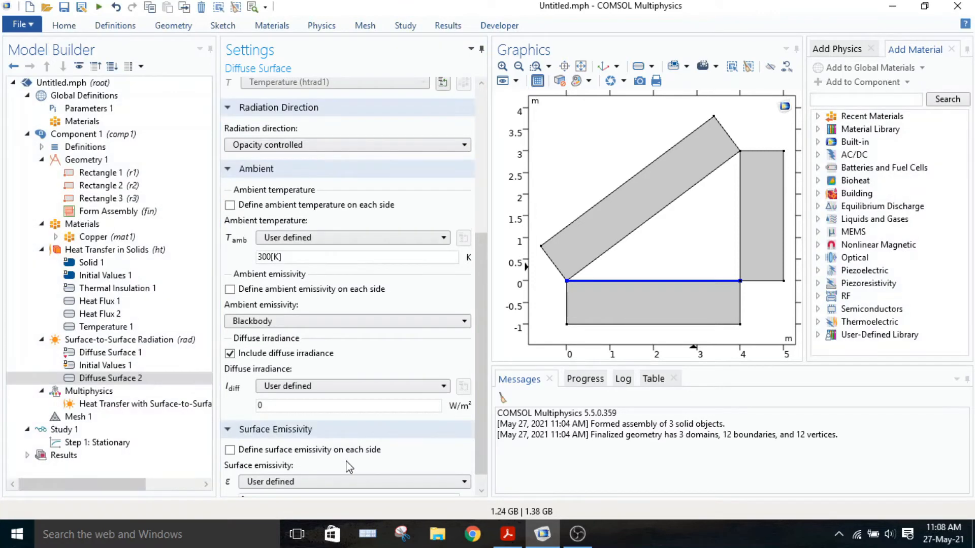
scroll(348, 466, down, 1)
click(283, 481)
text(.)
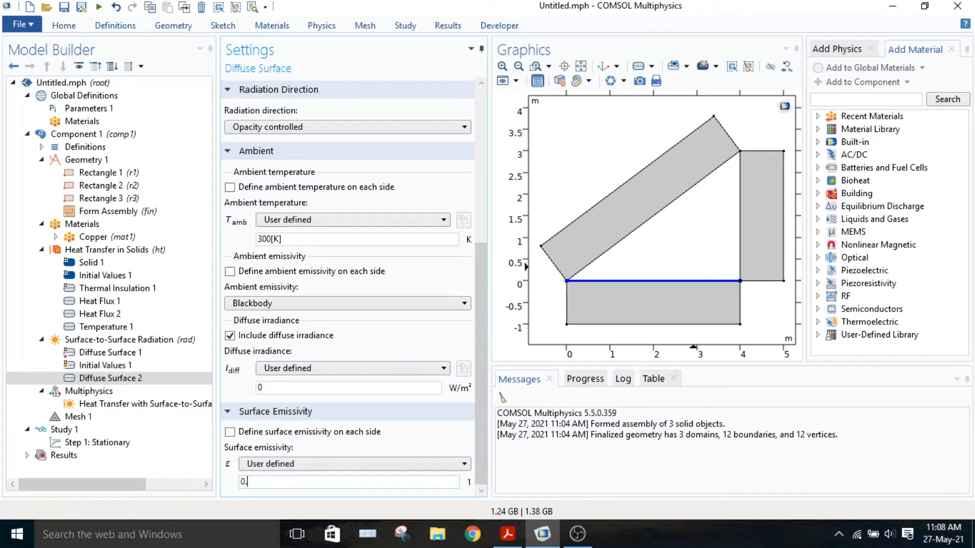
text(4)
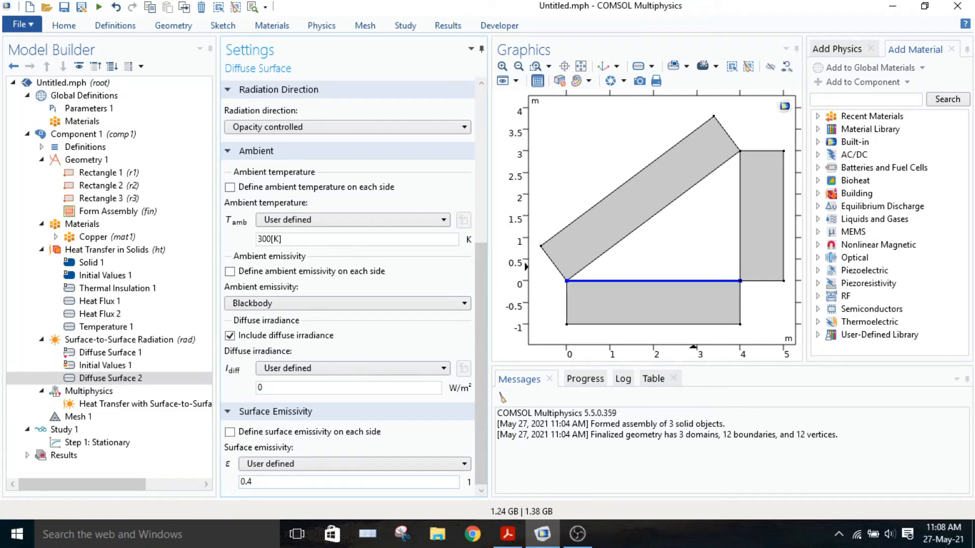
click(157, 343)
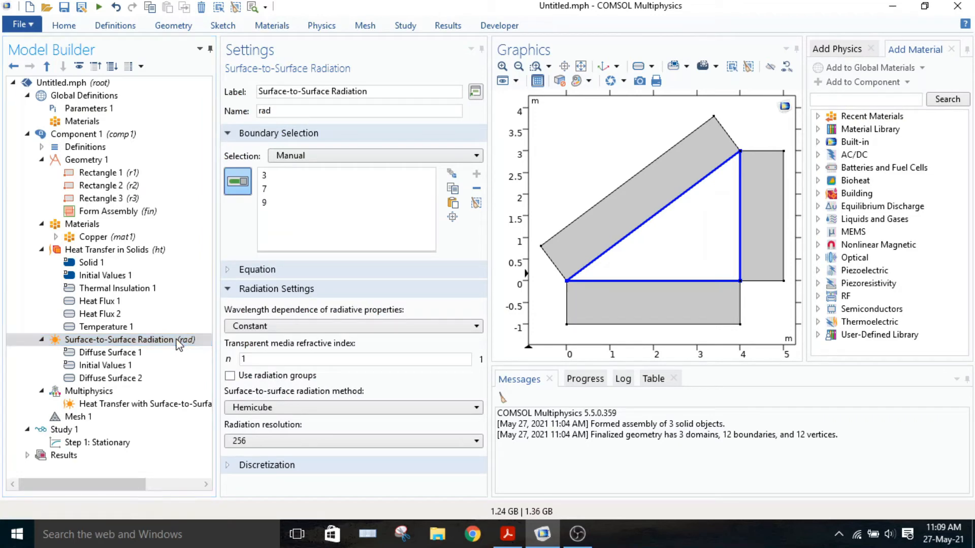
right_click(179, 345)
key(Escape)
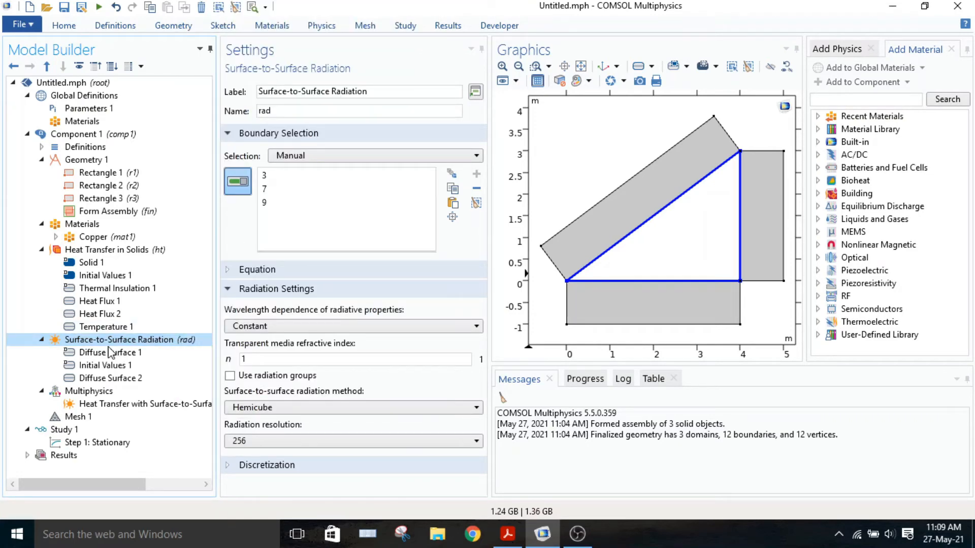
click(107, 345)
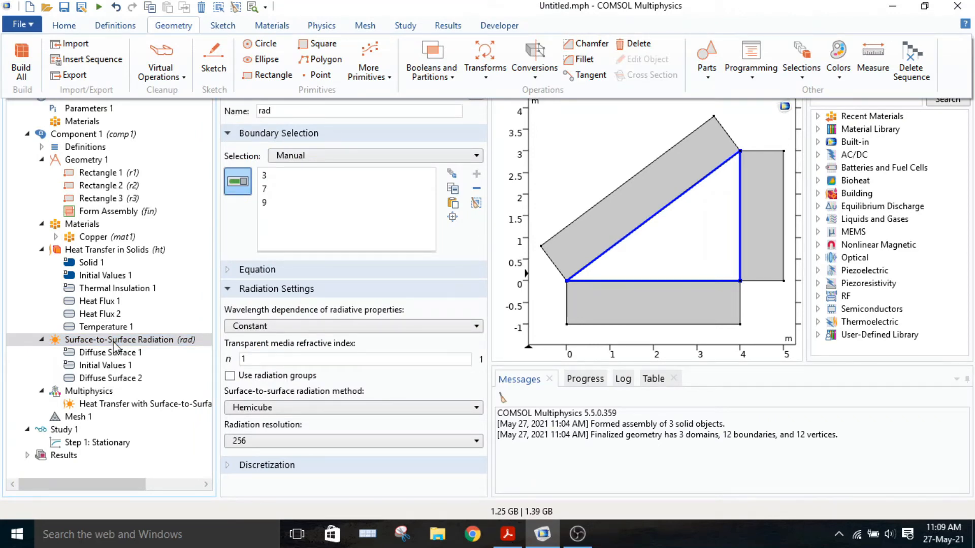
right_click(113, 342)
click(130, 316)
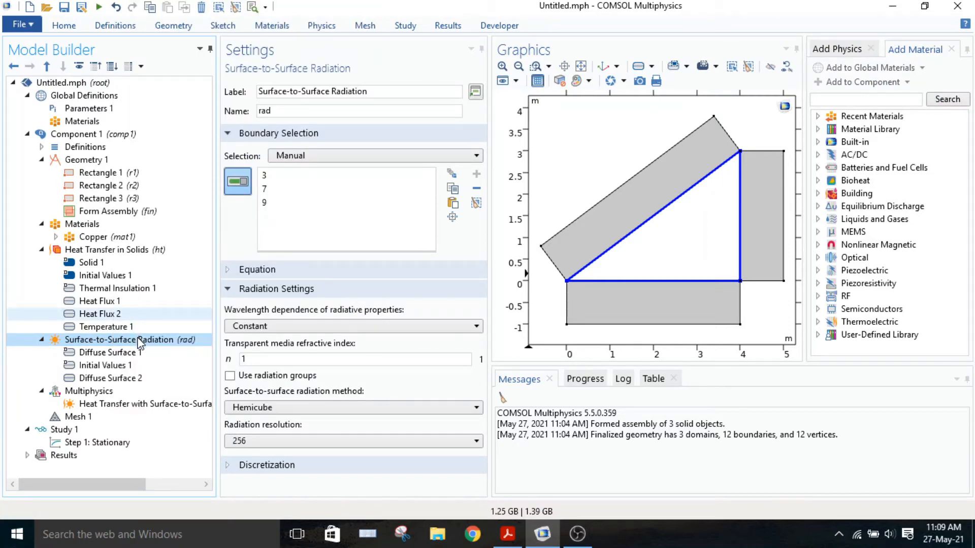
right_click(138, 338)
key(Escape)
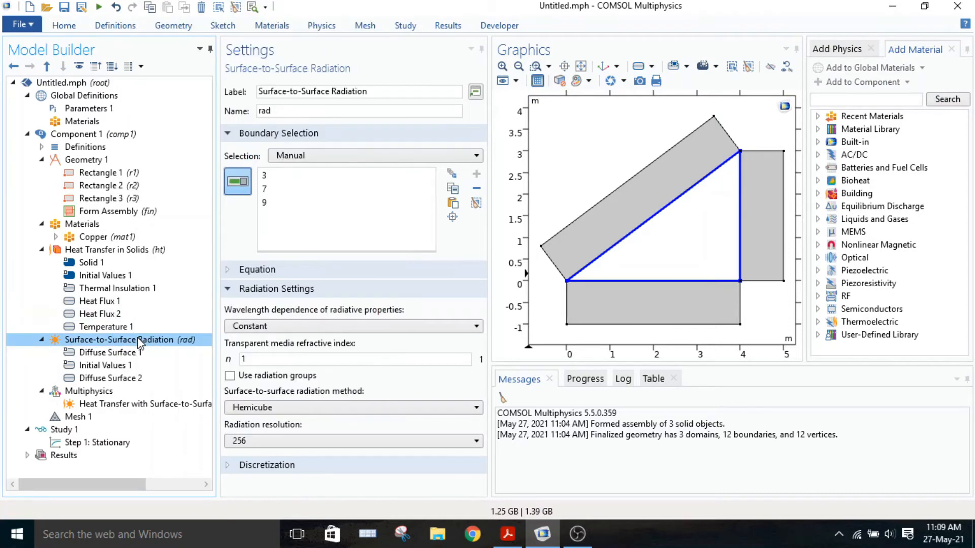
Add a third Diffuse Surface condition on the vertical rectangle's cavity-facing boundary only (boundary 9).
click(316, 31)
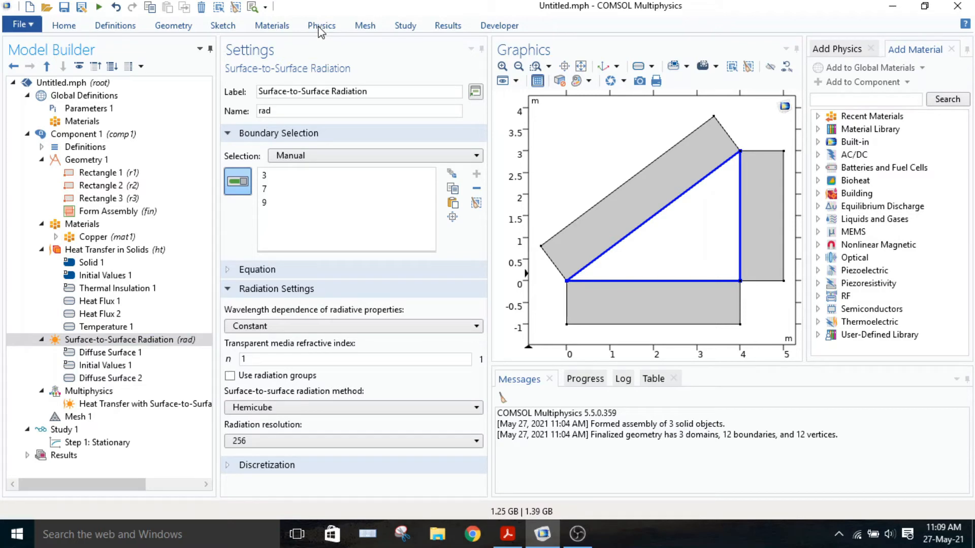
click(319, 26)
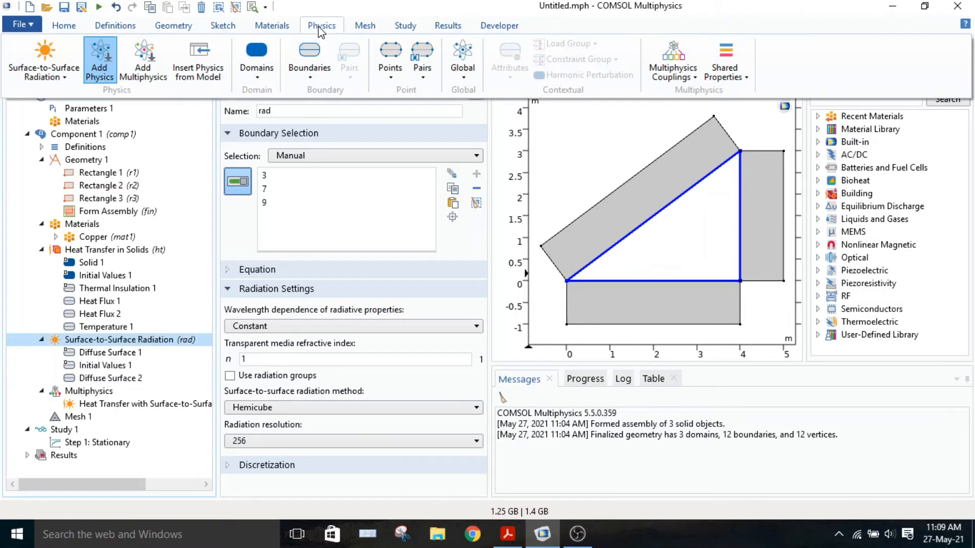
click(322, 75)
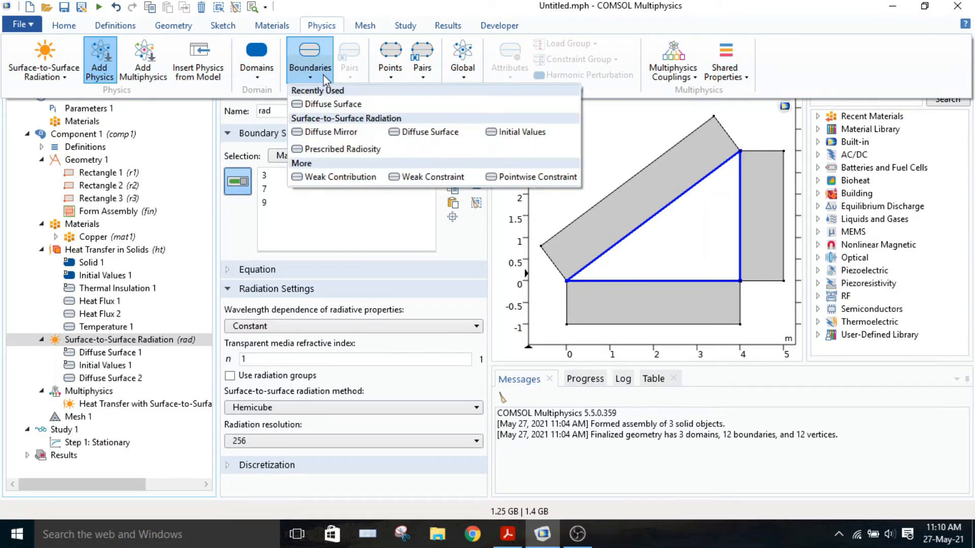
click(243, 244)
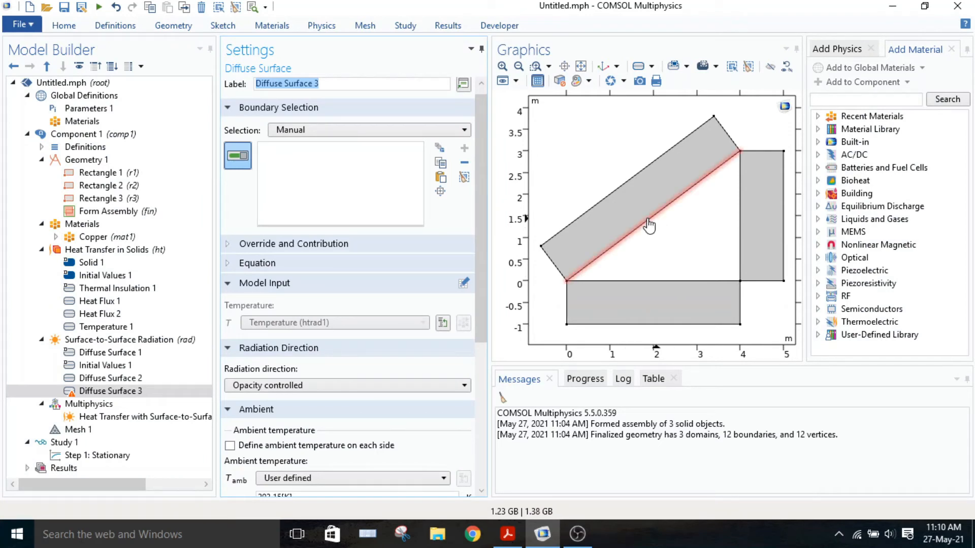
click(648, 223)
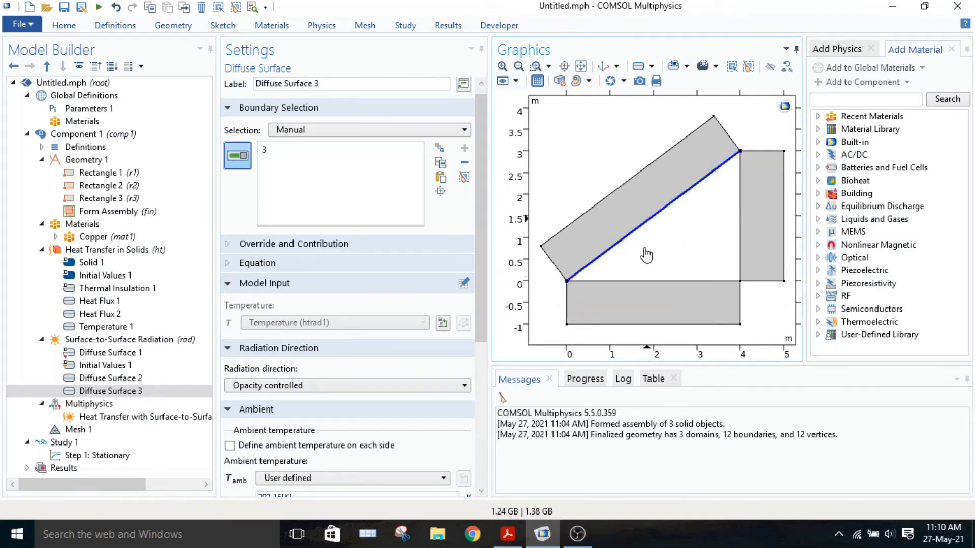
click(648, 222)
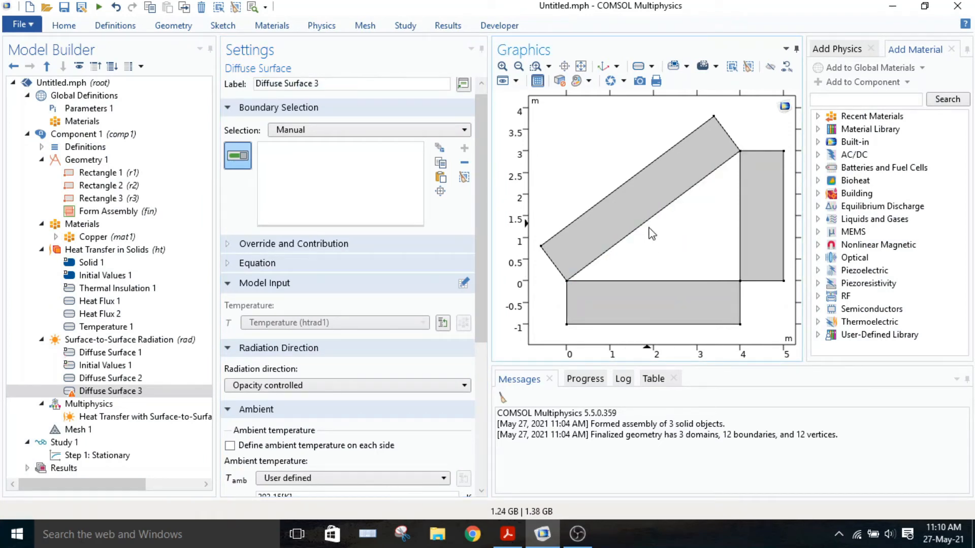
click(743, 244)
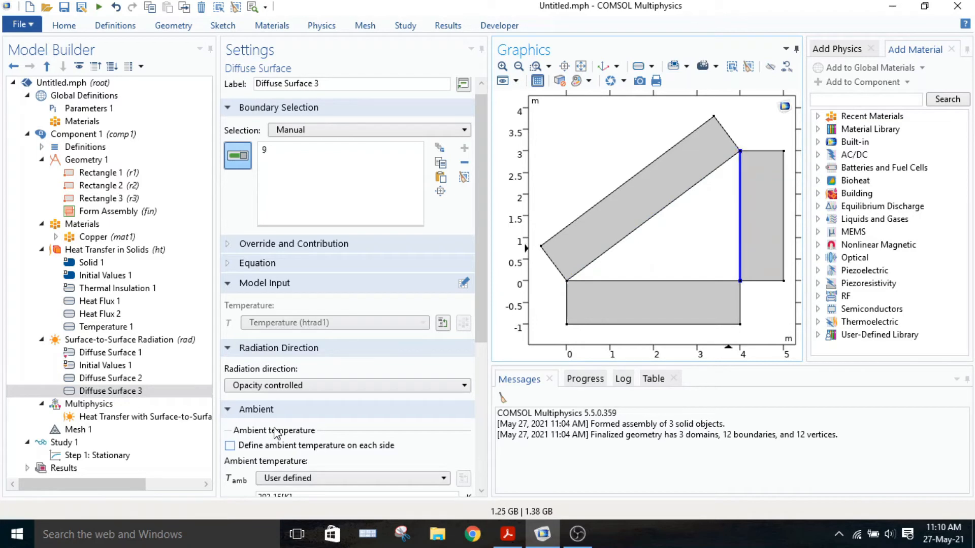
Set the ambient temperature of Diffuse Surface 3 to 300 K.
scroll(277, 427, down, 3)
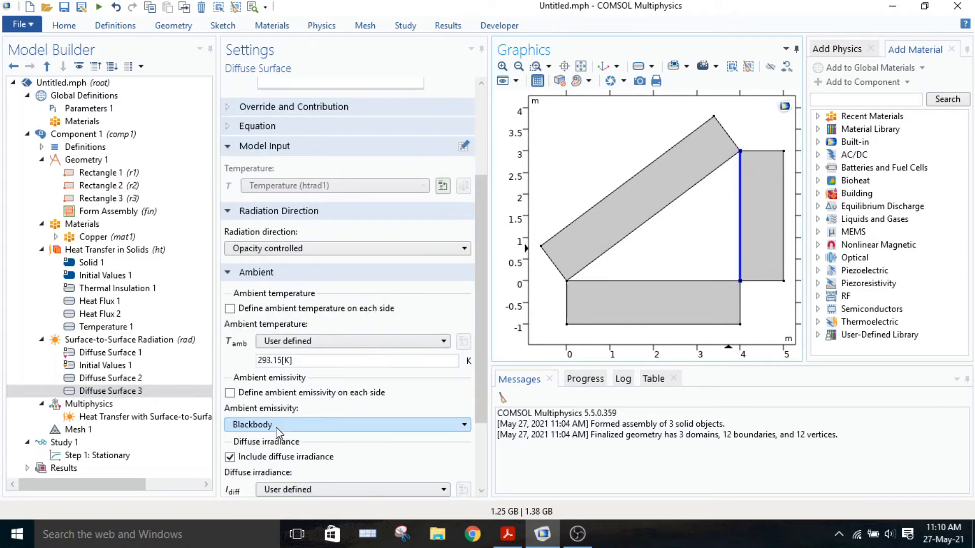
double_click(257, 361)
text(300)
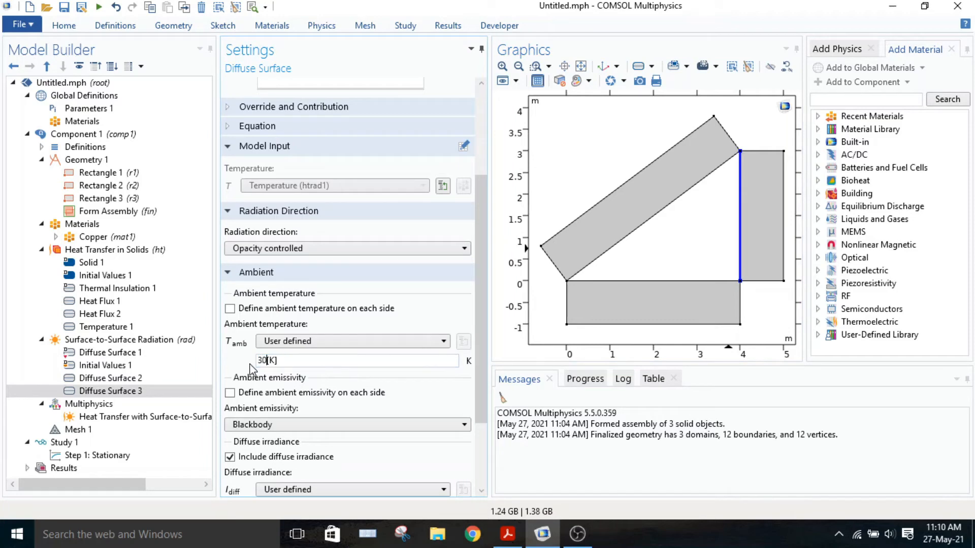
Give Diffuse Surface 3 a user-defined surface emissivity of 0.6 and review the settings of Diffuse Surface 1.
scroll(300, 376, down, 3)
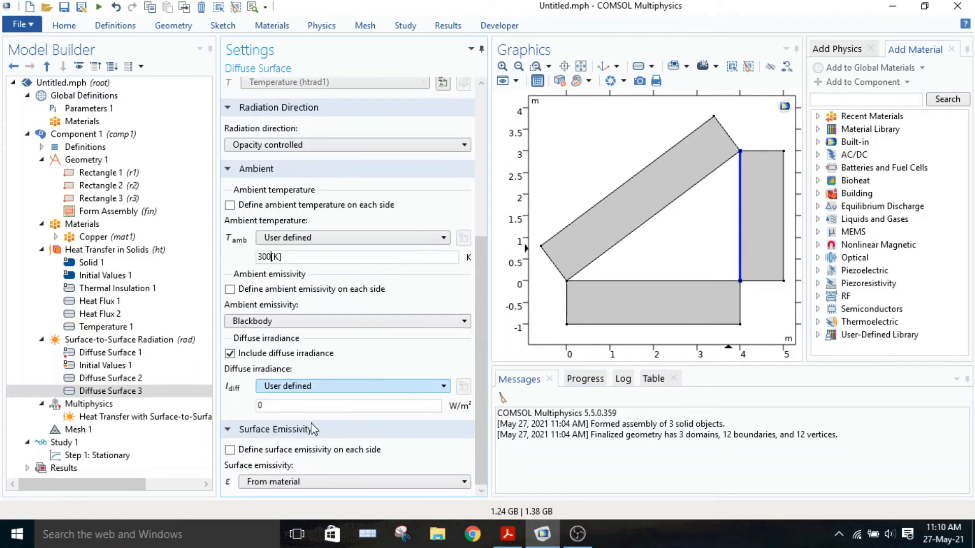
click(301, 482)
click(297, 484)
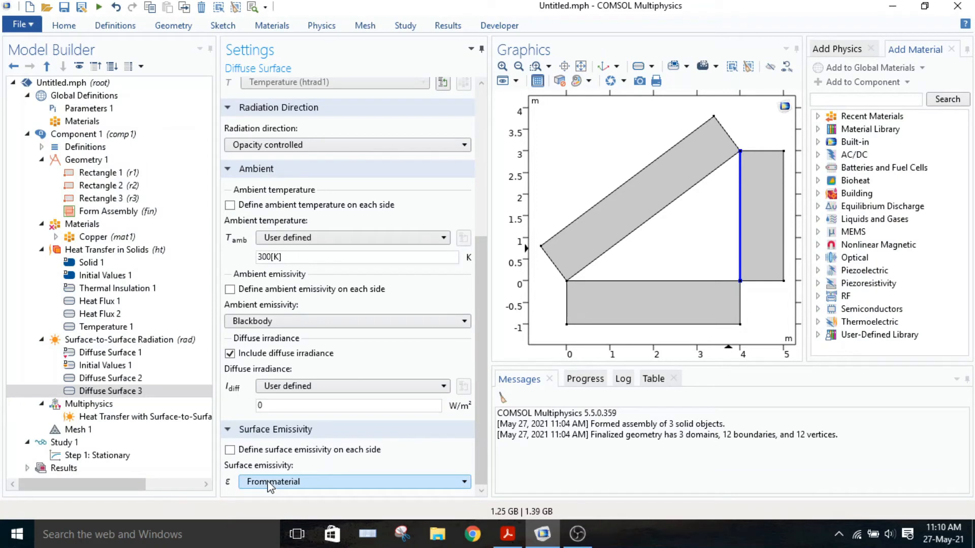
click(269, 483)
click(267, 510)
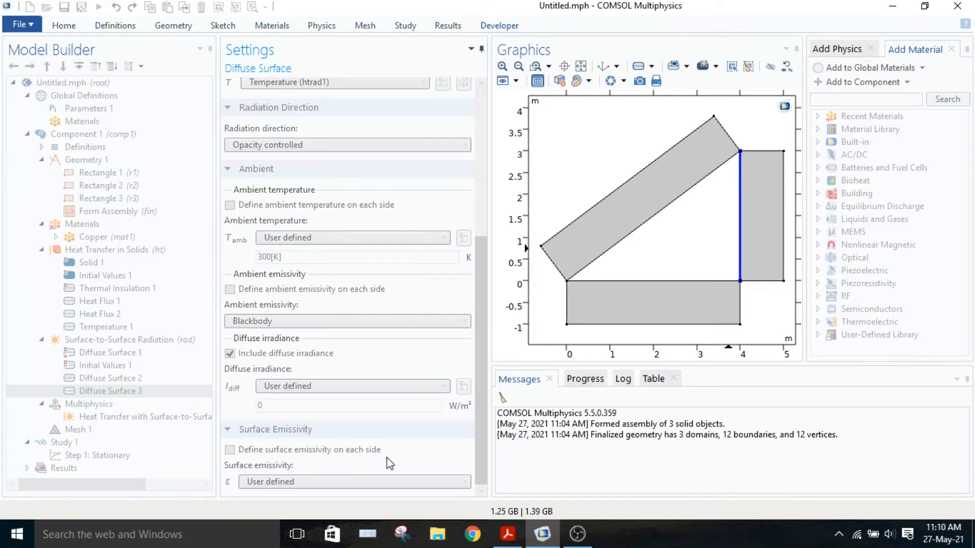
scroll(389, 463, down, 1)
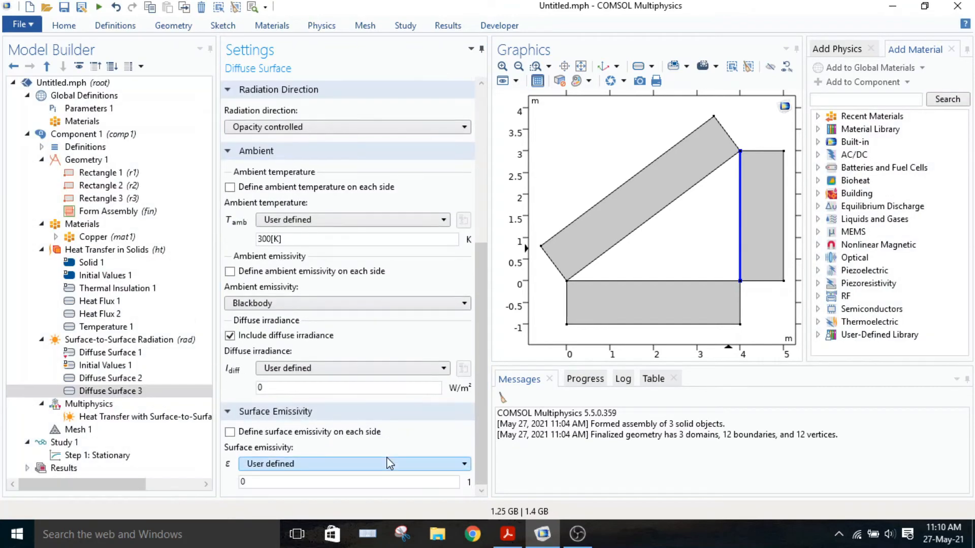
click(298, 483)
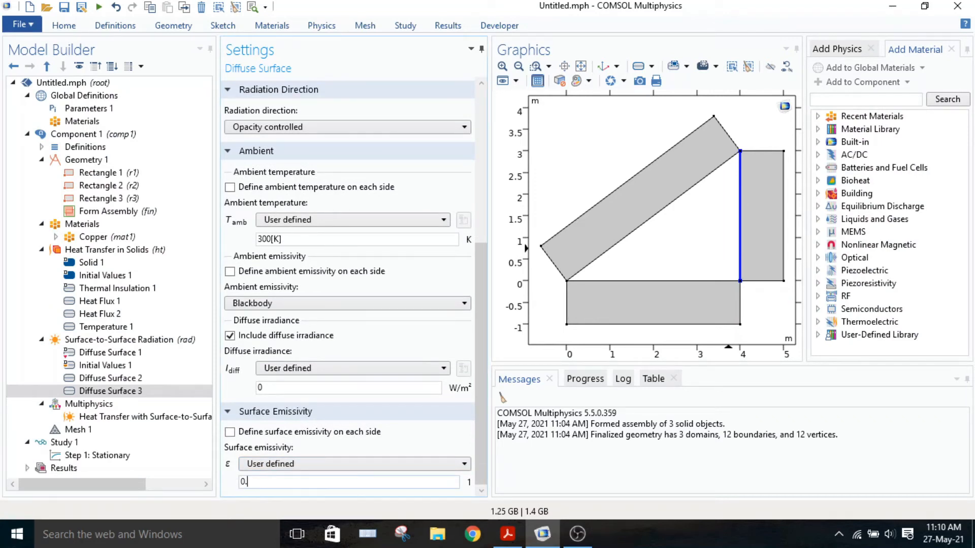
text(.6)
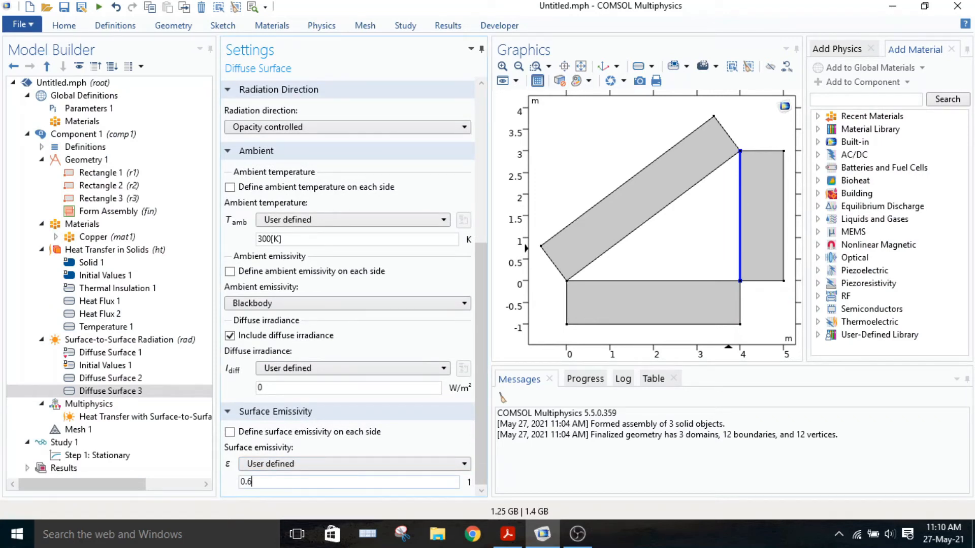
click(140, 354)
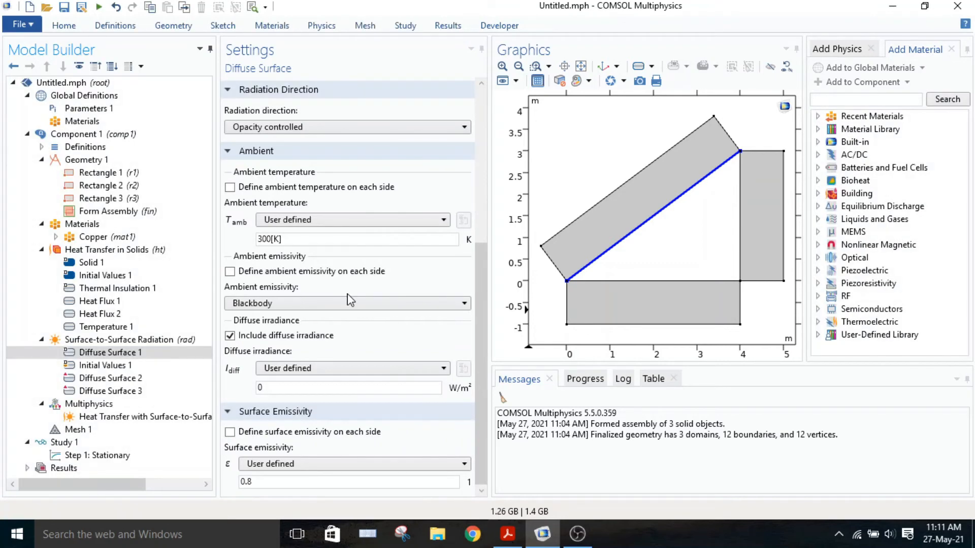
Add an Edge mesh operation to Mesh 1 and apply it to the entire geometry.
click(81, 430)
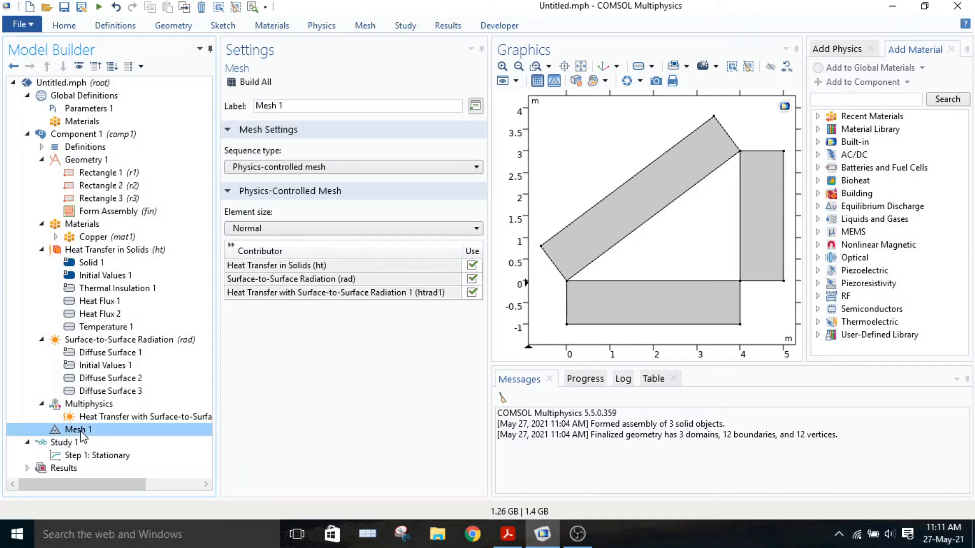
right_click(82, 435)
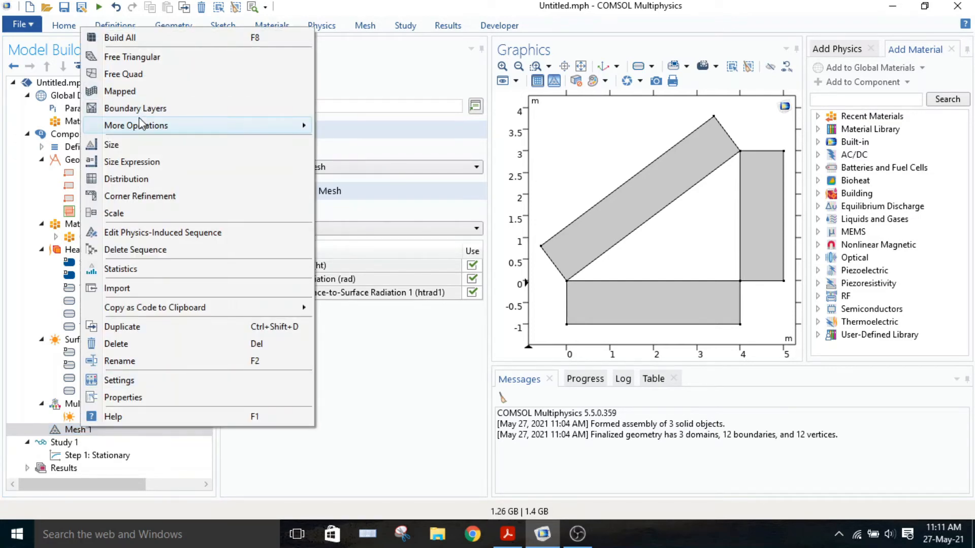
mouse_move(143, 134)
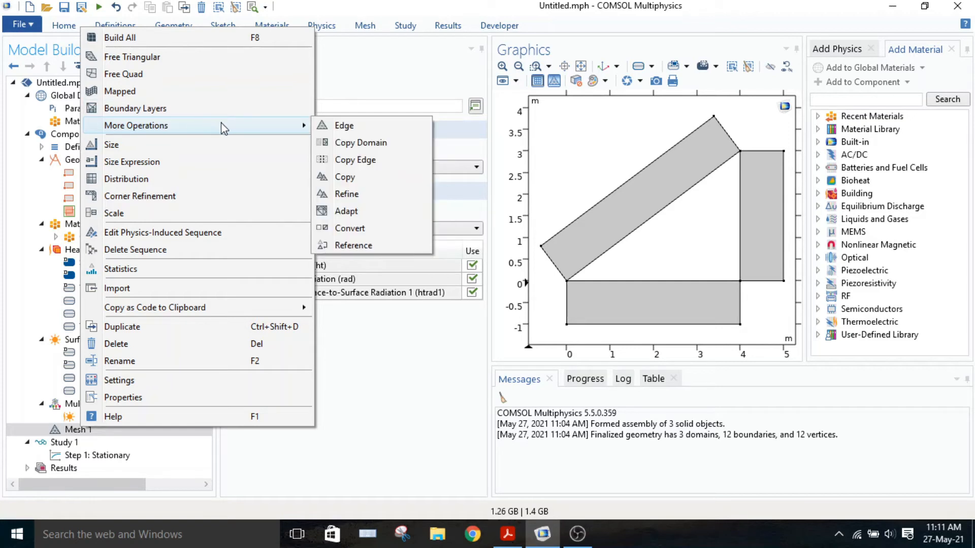
key(Escape)
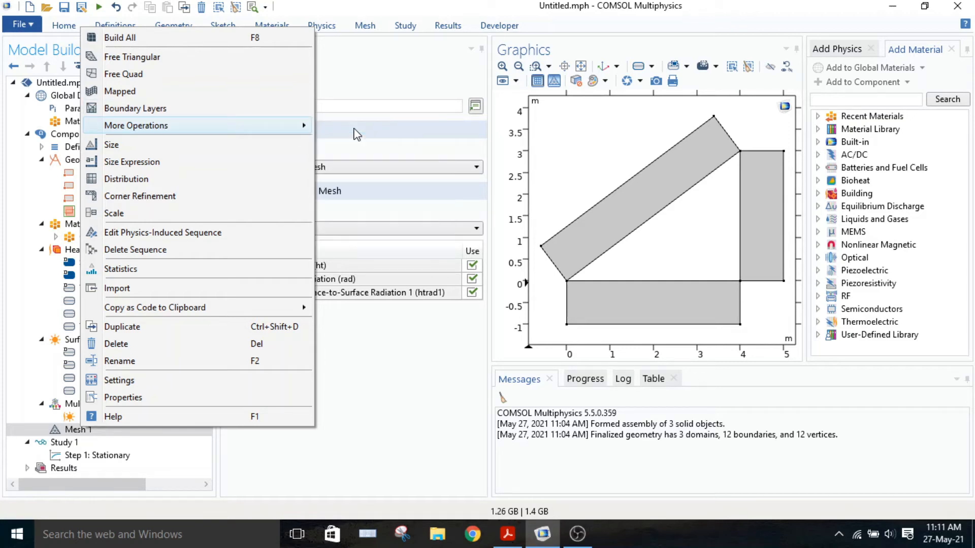
key(Escape)
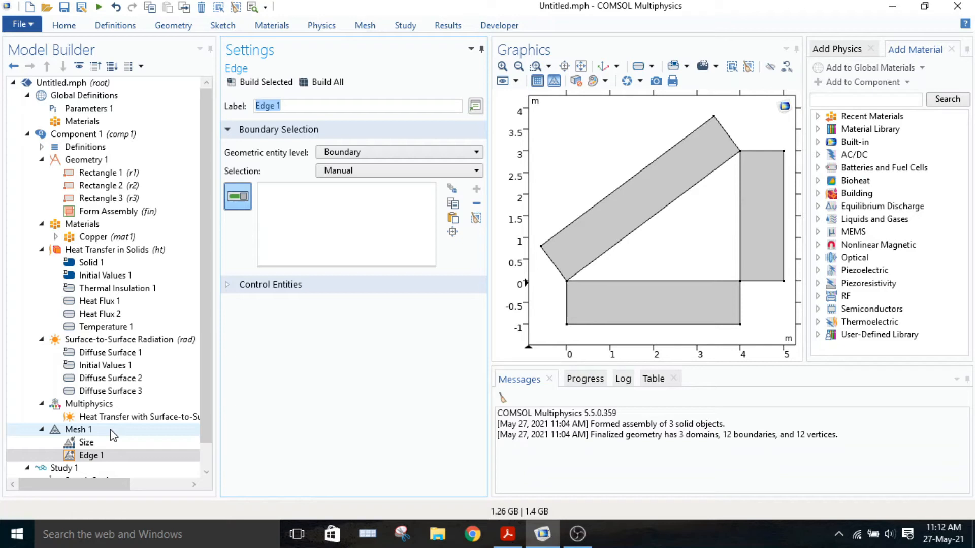
click(99, 456)
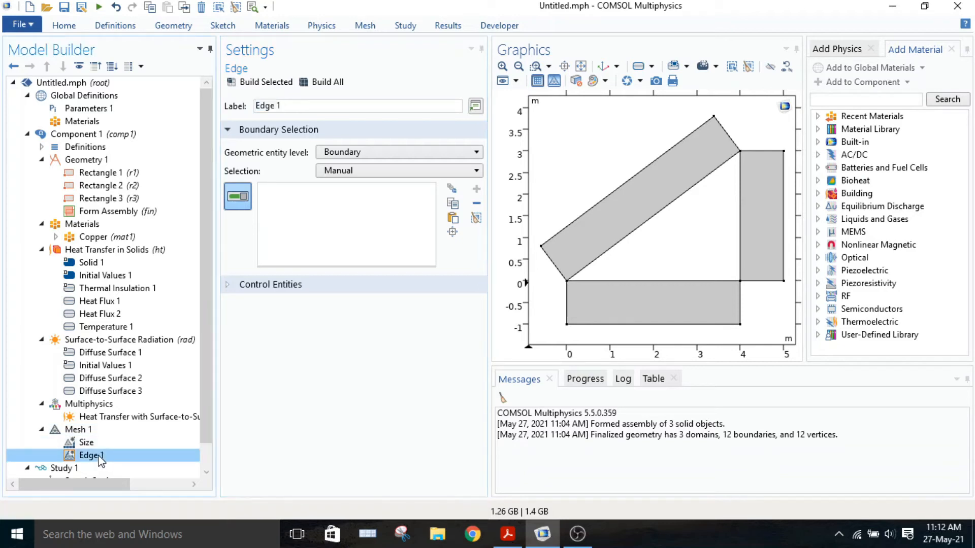
click(339, 154)
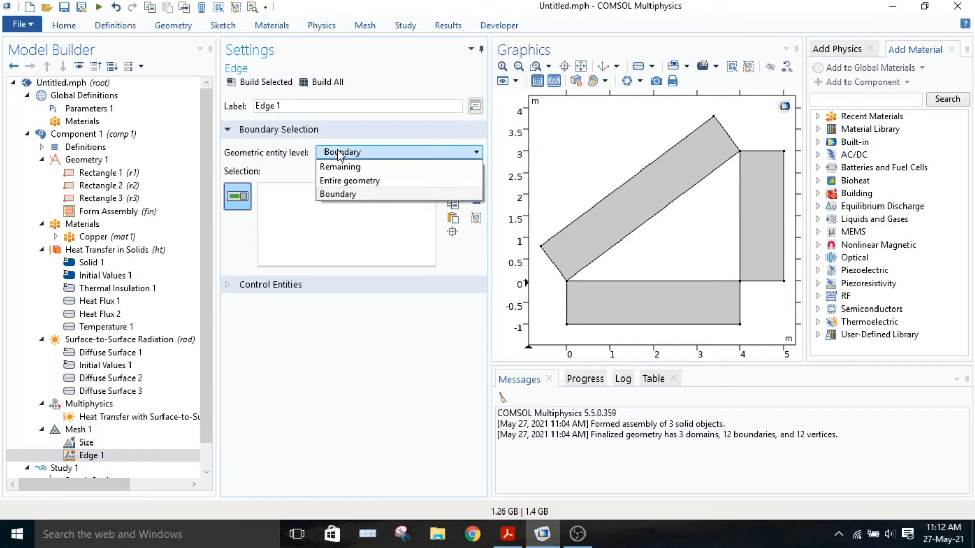
click(341, 182)
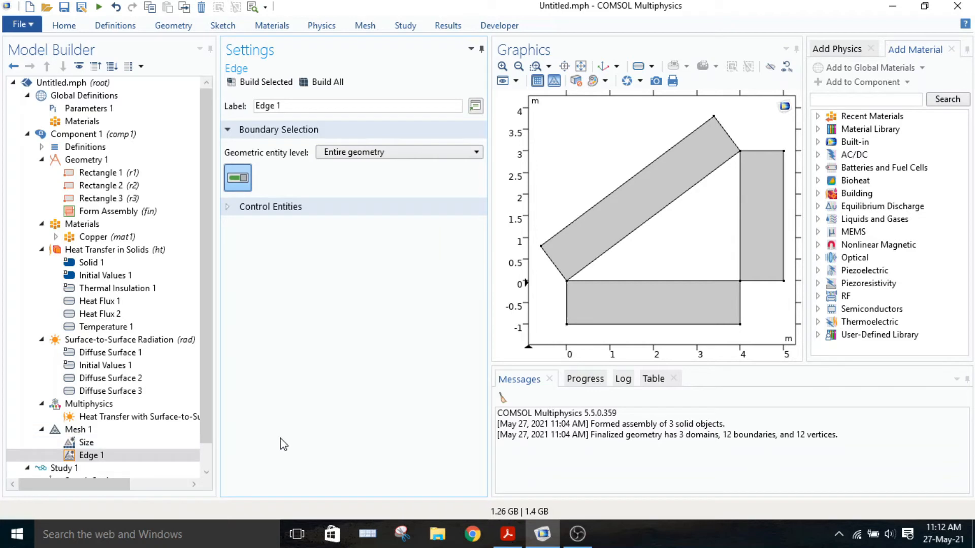
Add a Size node under Edge 1 and assign it to the three cavity boundaries 3, 7 and 9.
click(124, 456)
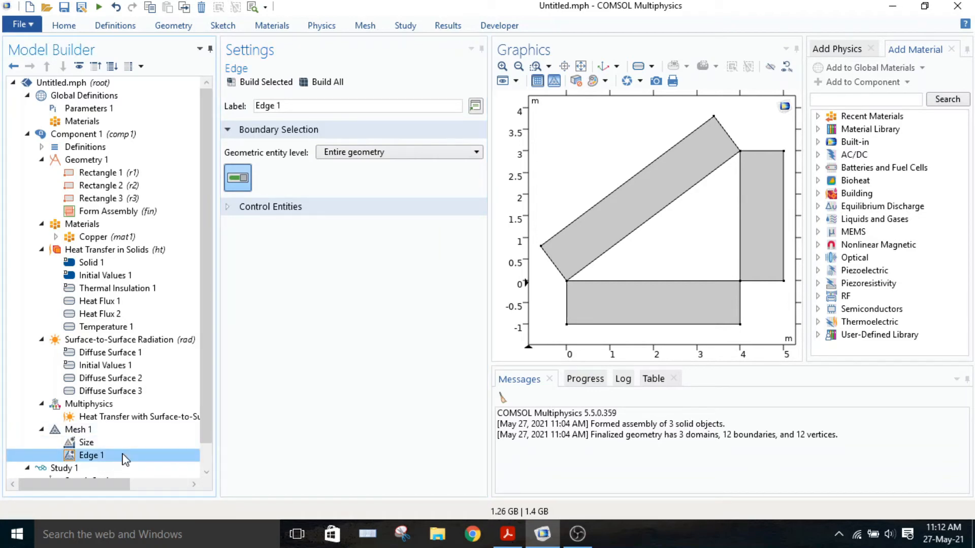
right_click(123, 455)
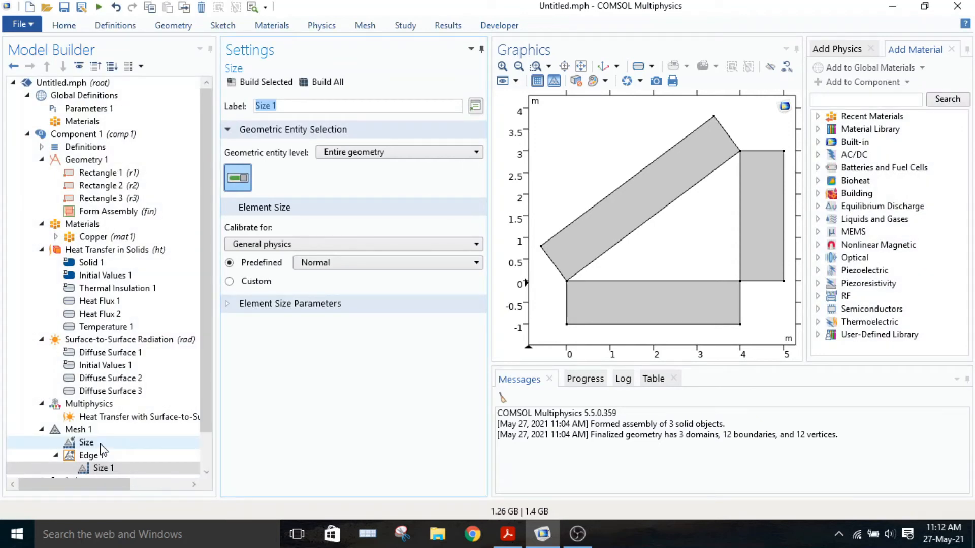
click(102, 467)
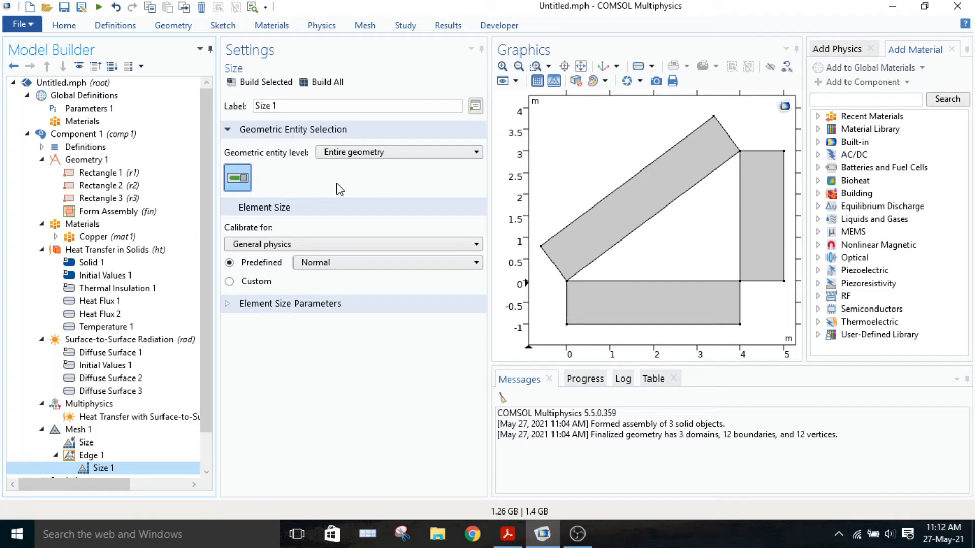
click(380, 158)
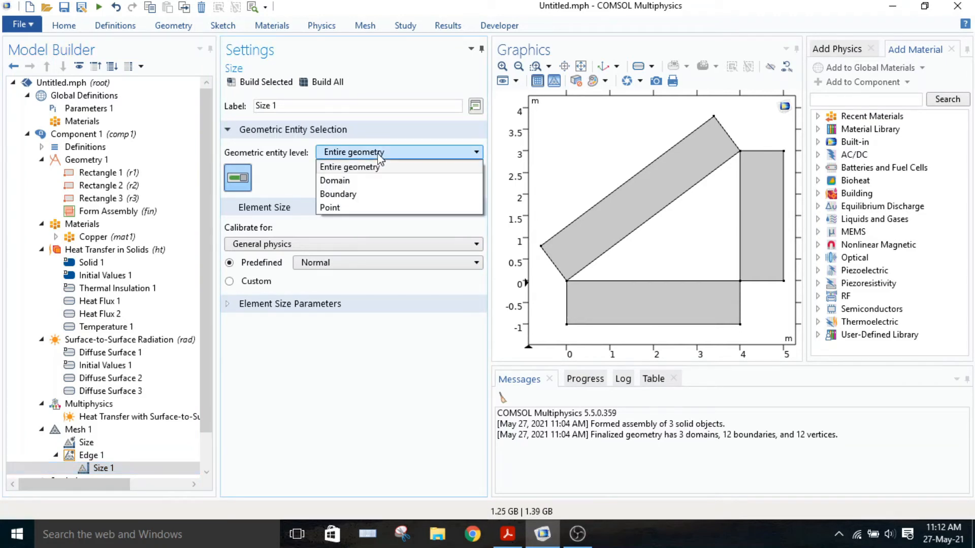
click(339, 195)
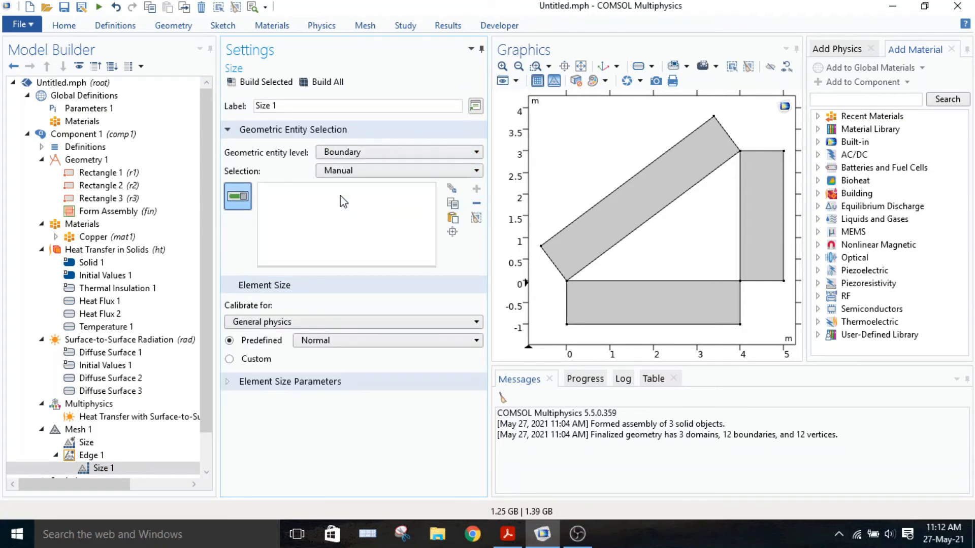
click(626, 249)
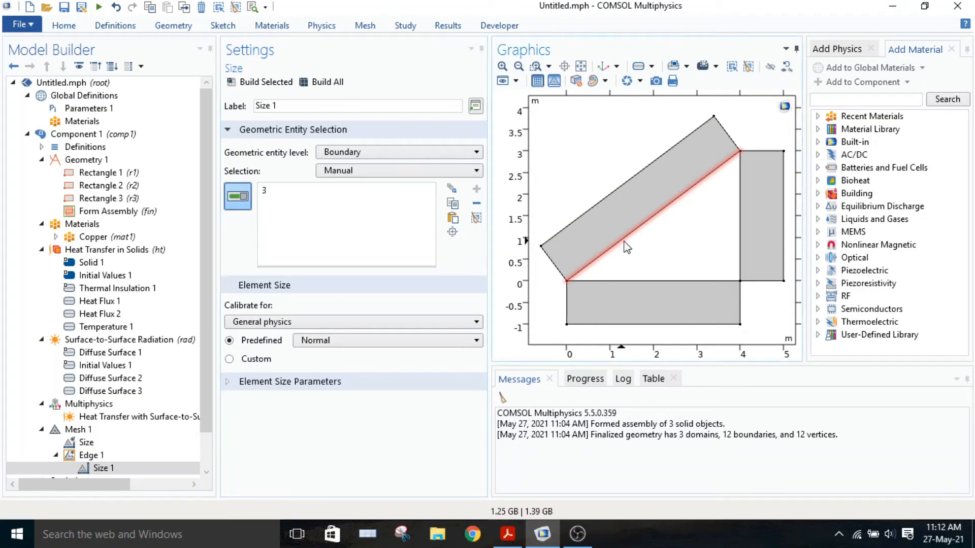
click(736, 256)
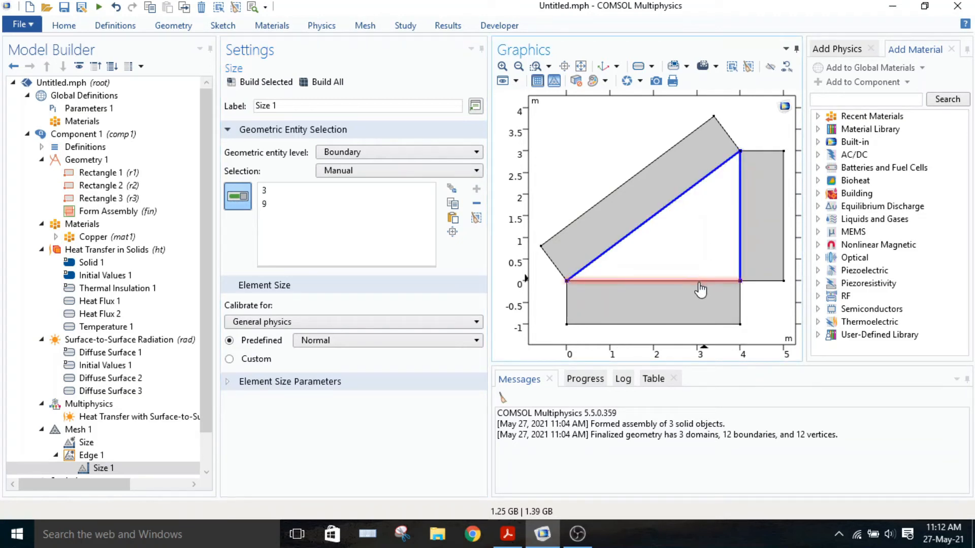
click(699, 283)
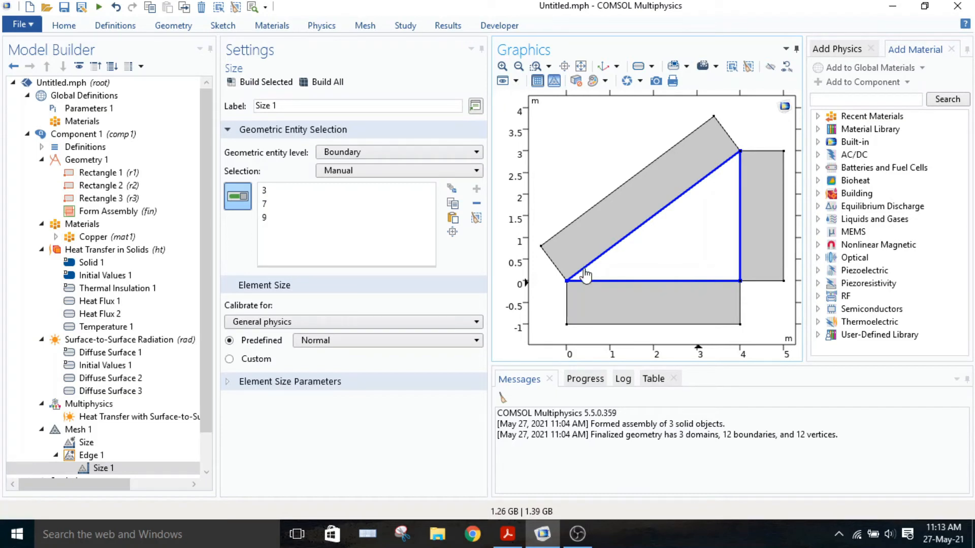
Switch the edge Size node to custom element sizing with a maximum element size of 0.05 m.
click(235, 362)
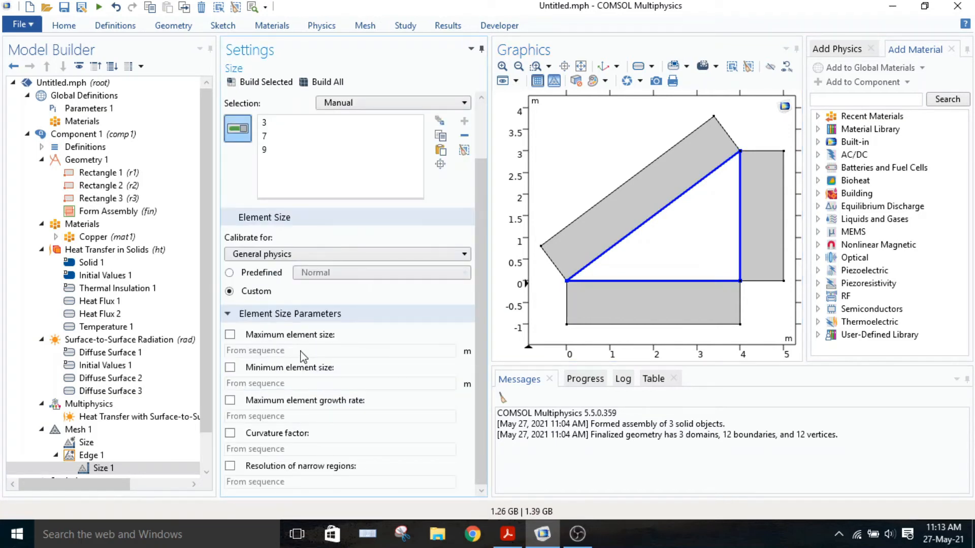
click(231, 335)
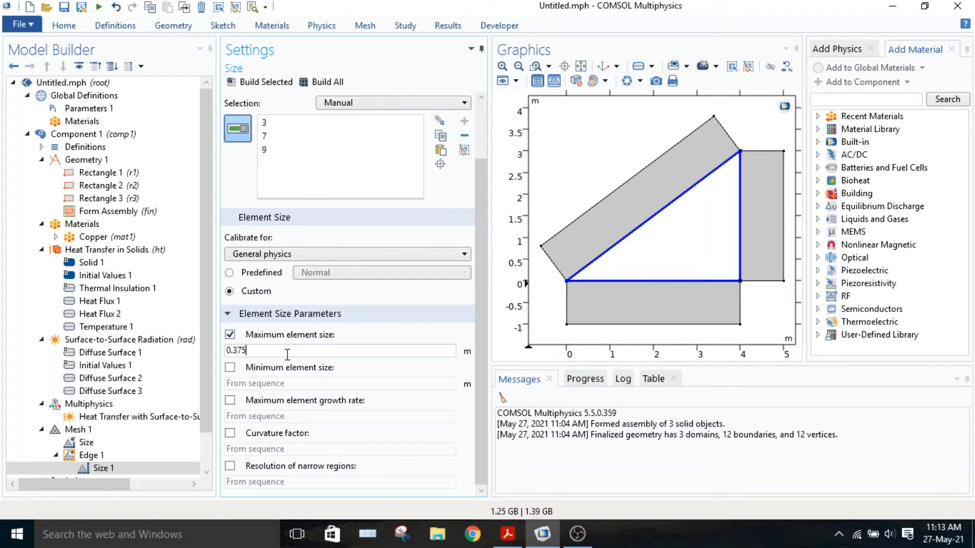
click(287, 355)
key(BackSpace)
key(BackSpace)
key(BackSpace)
key(BackSpace)
text(.05)
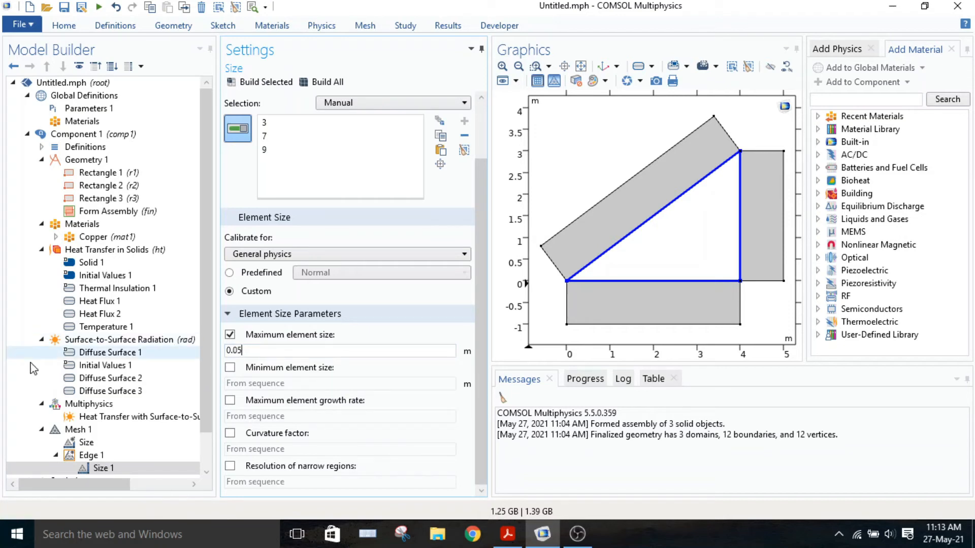
Add a second Size node under Edge 1, set its geometric entity level to Point and assign it to all points.
scroll(93, 443, down, 1)
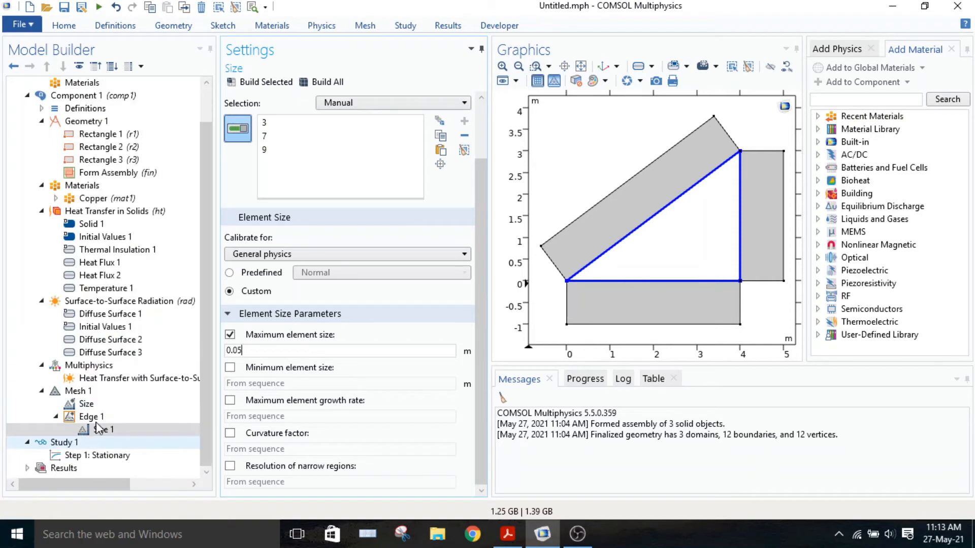
click(96, 421)
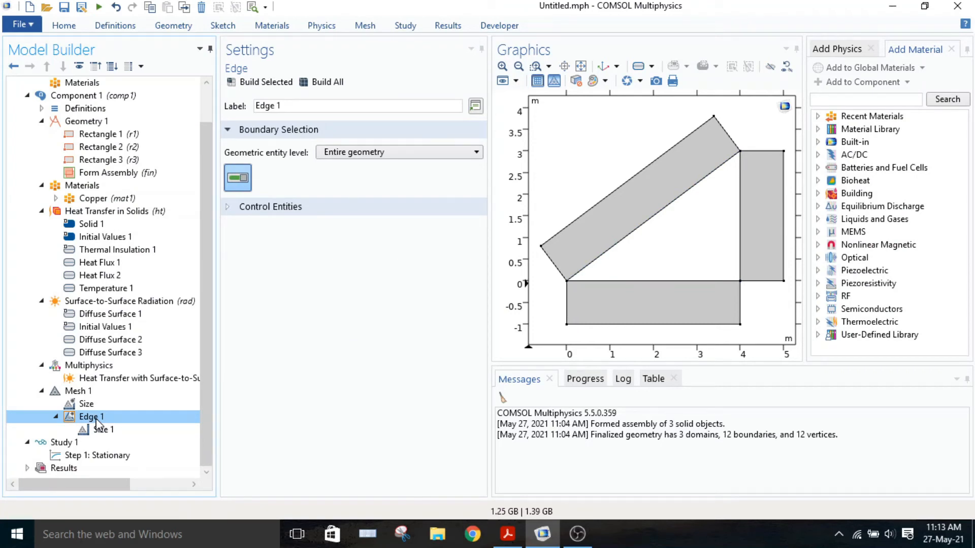
right_click(98, 422)
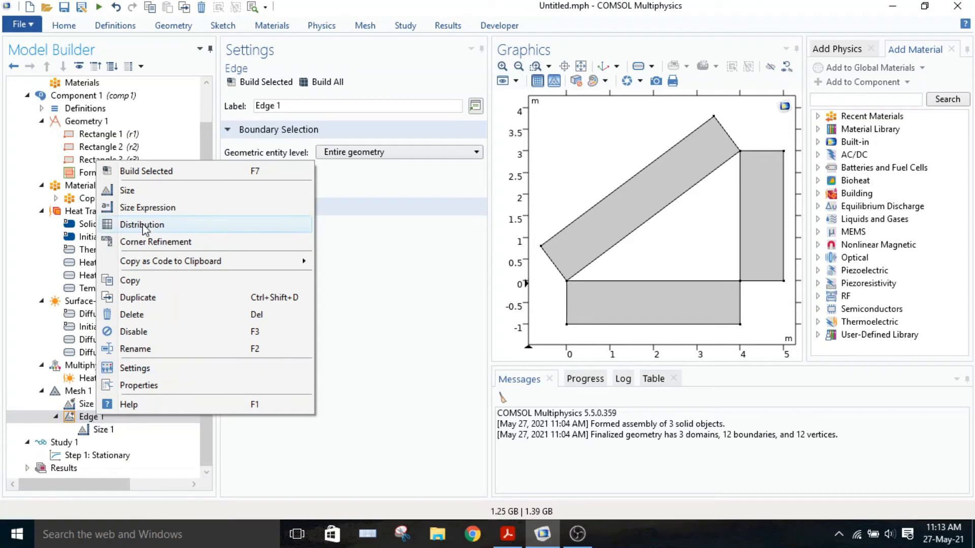
key(Escape)
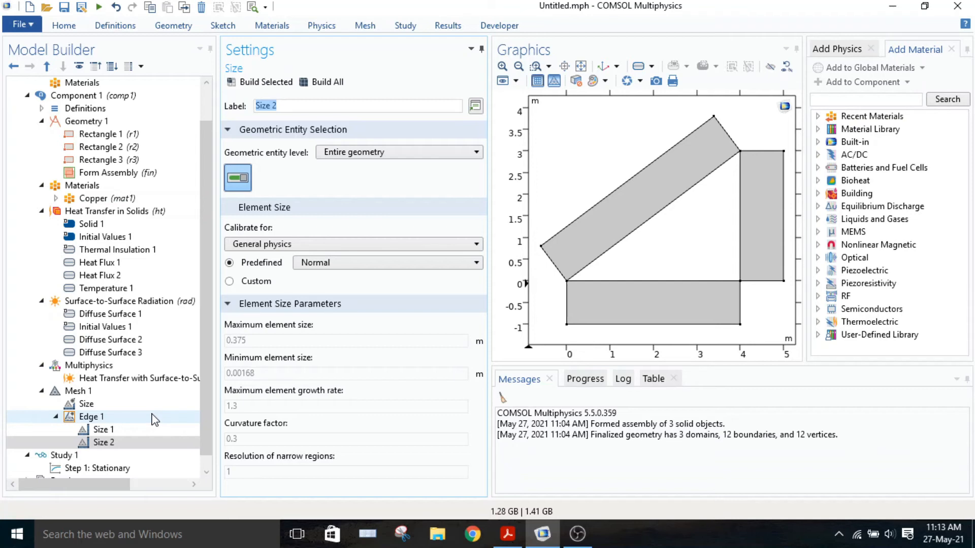
click(118, 445)
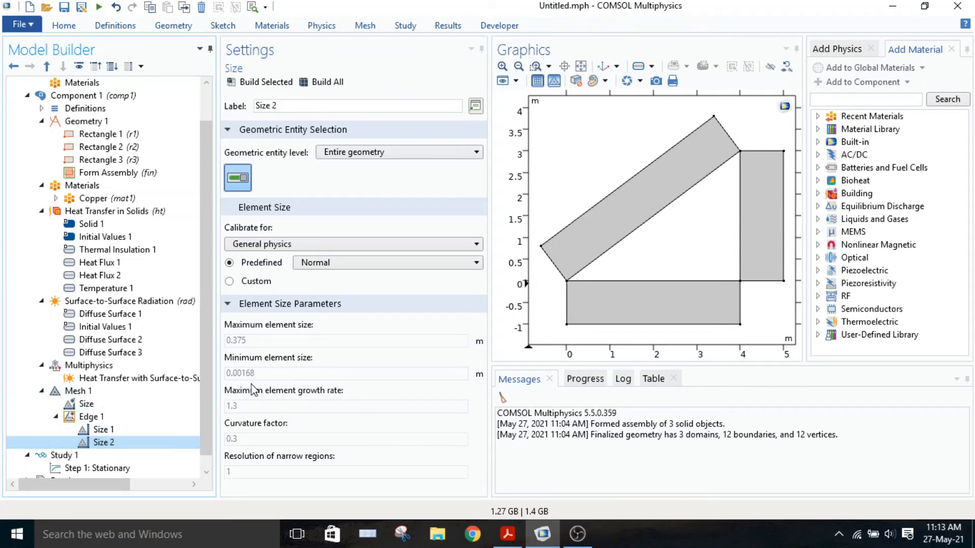
click(336, 153)
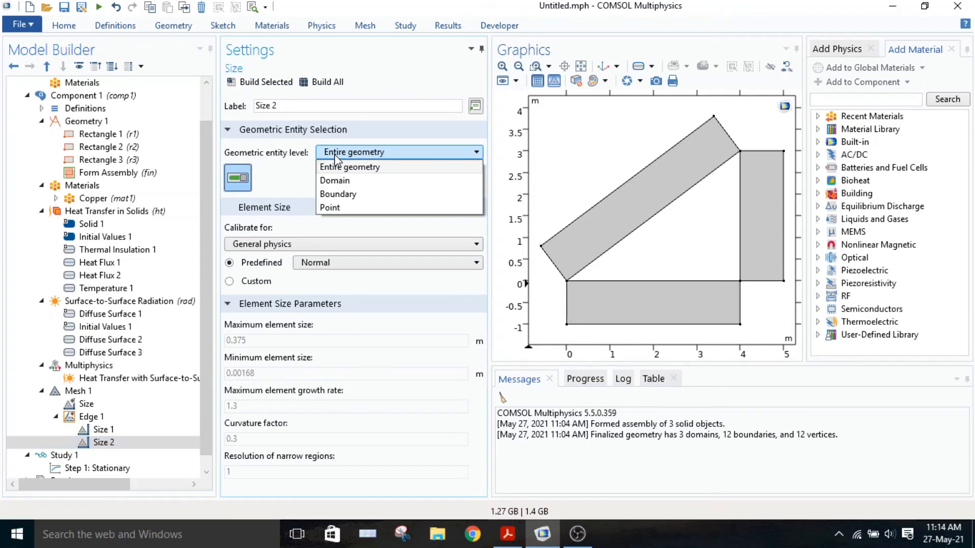
click(335, 209)
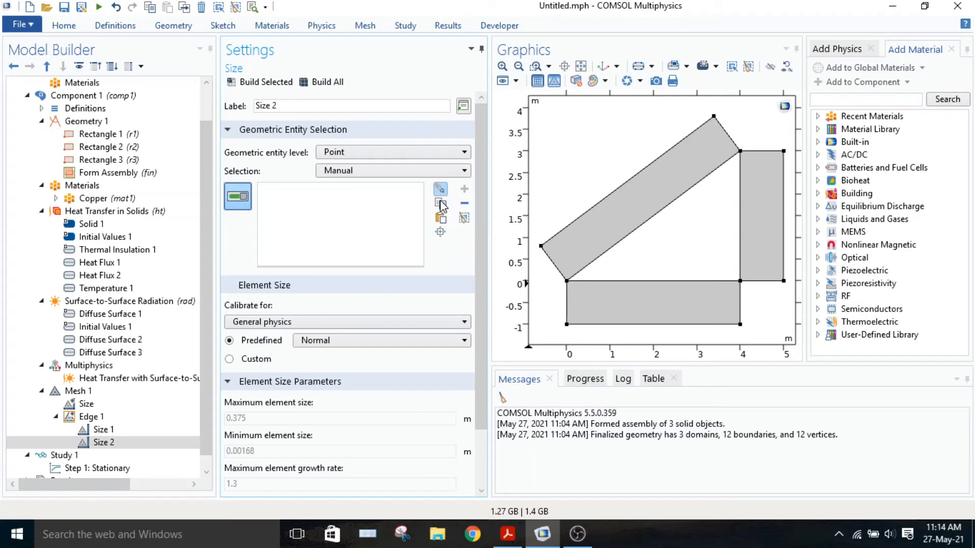
click(404, 173)
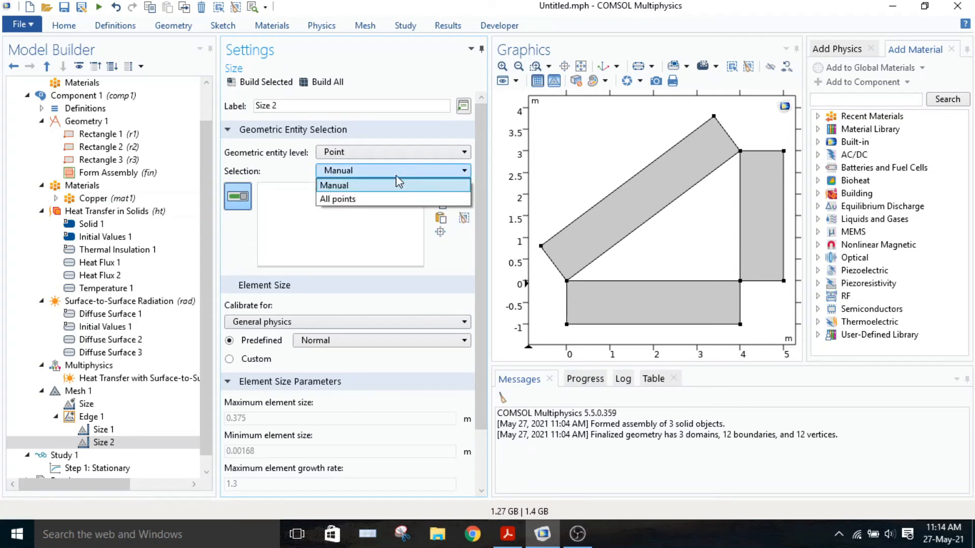
click(370, 200)
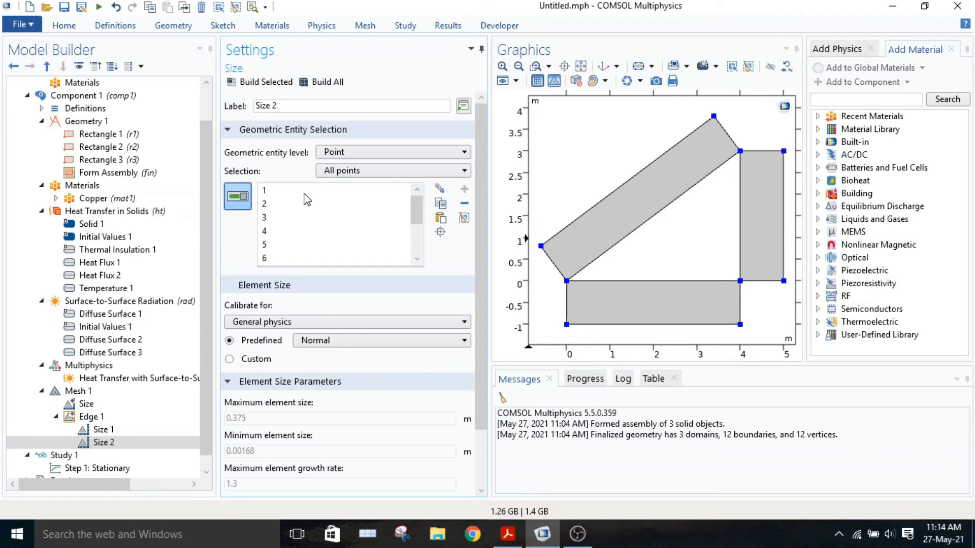
Remove the outer corner points 1, 3, 5, 7, 11 and 12 from the Size 2 selection, keeping only the cavity corner points.
click(293, 191)
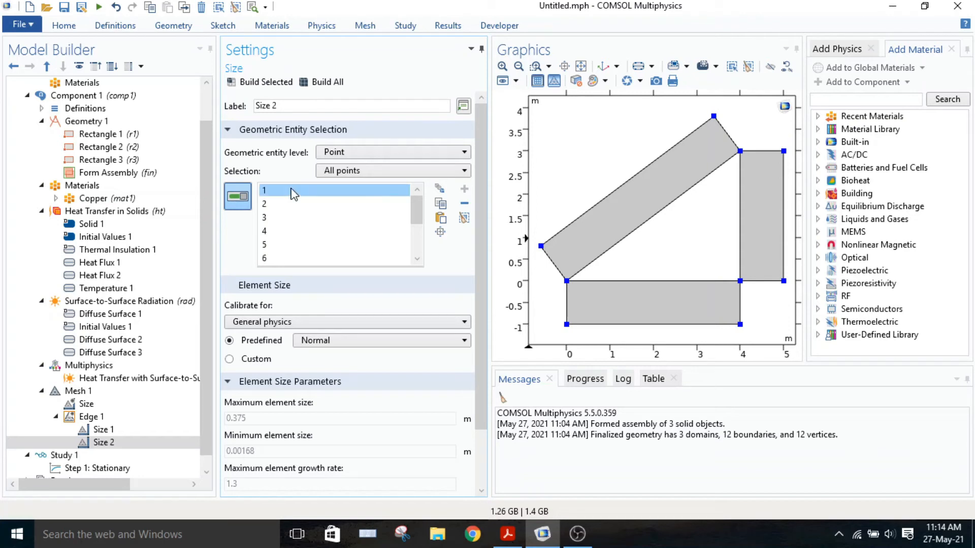
click(464, 203)
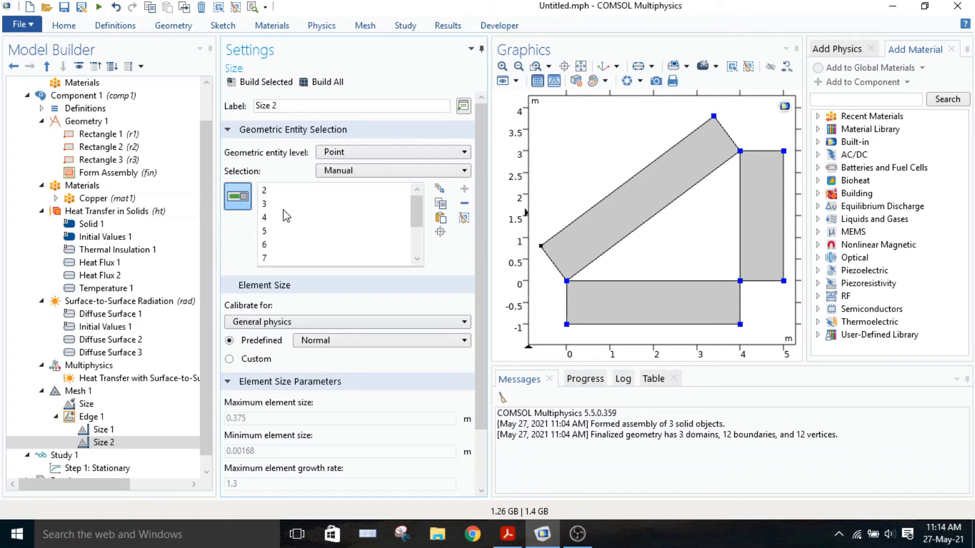
click(279, 203)
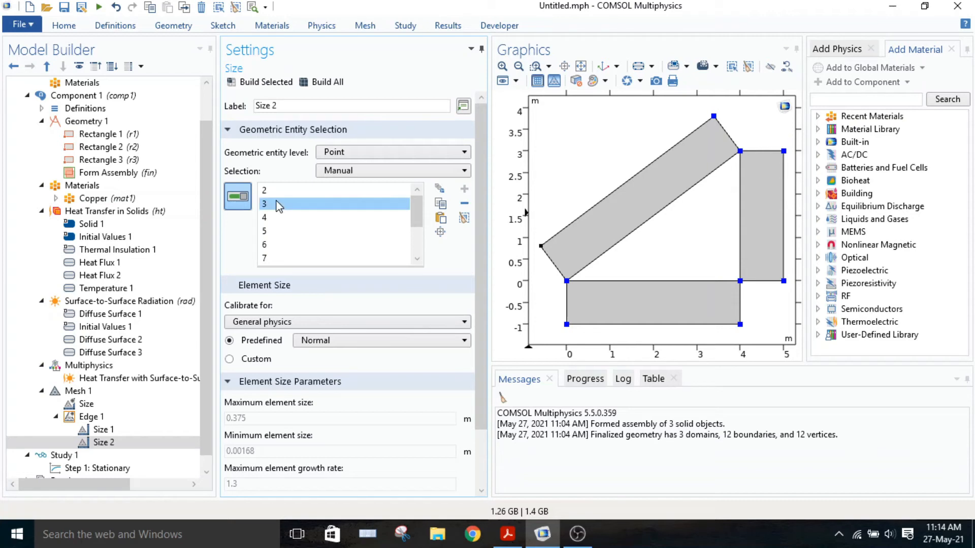
click(464, 204)
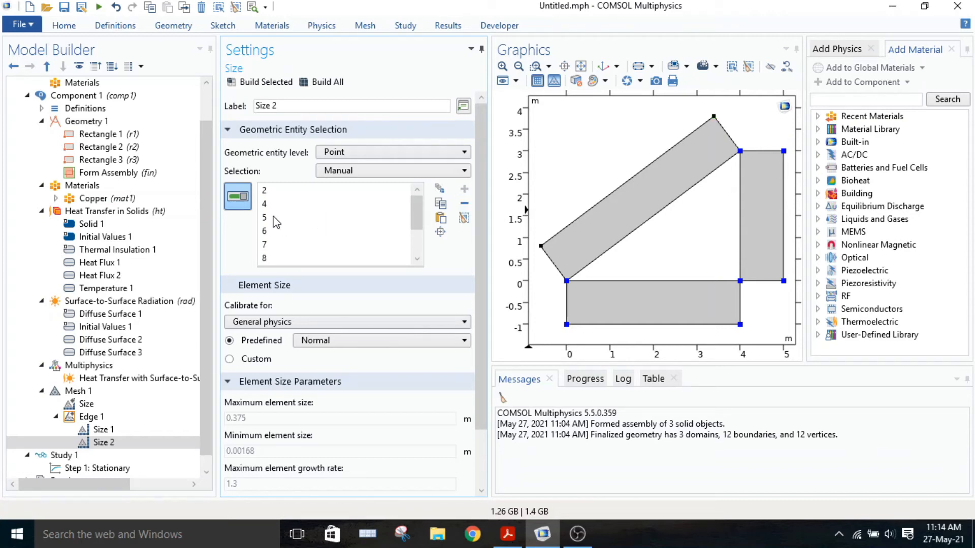
click(275, 218)
click(464, 204)
click(284, 231)
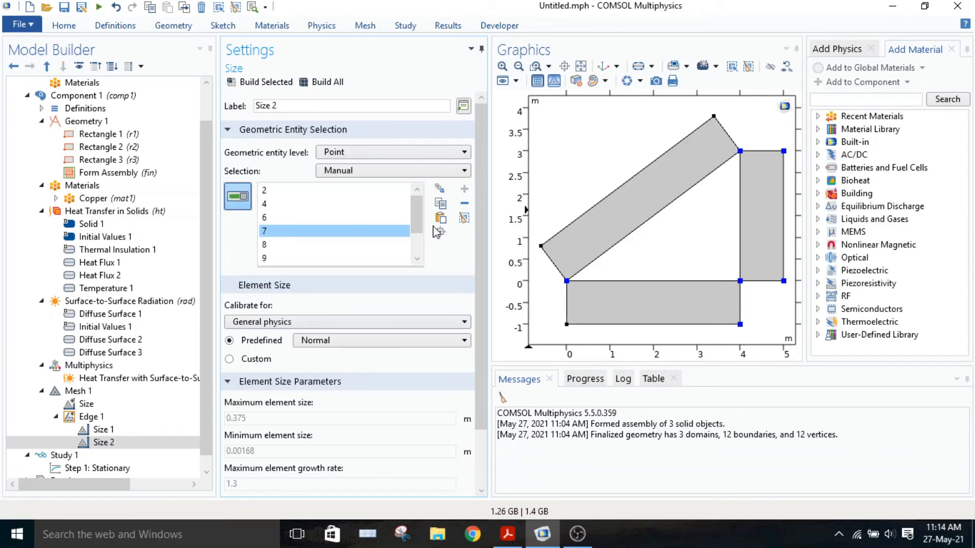
click(464, 204)
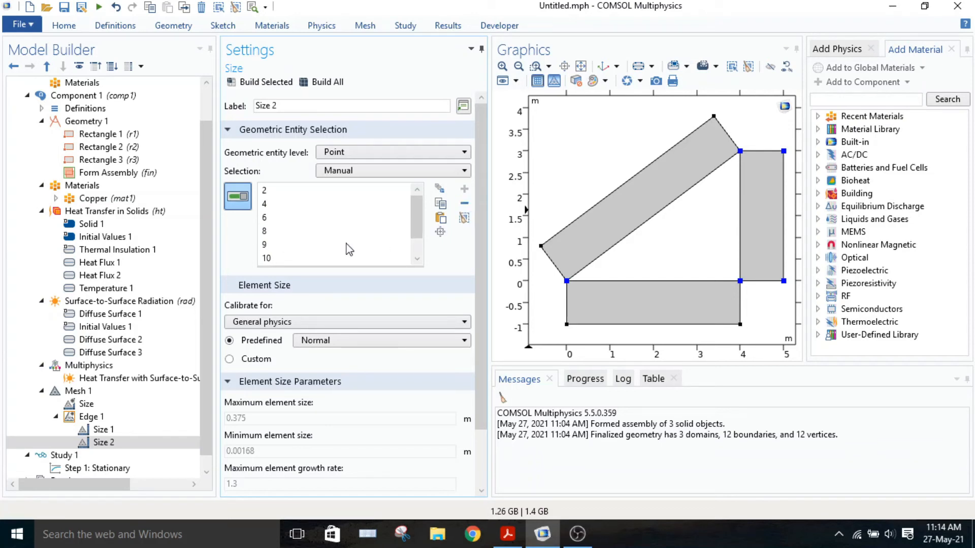
scroll(349, 249, down, 1)
click(301, 246)
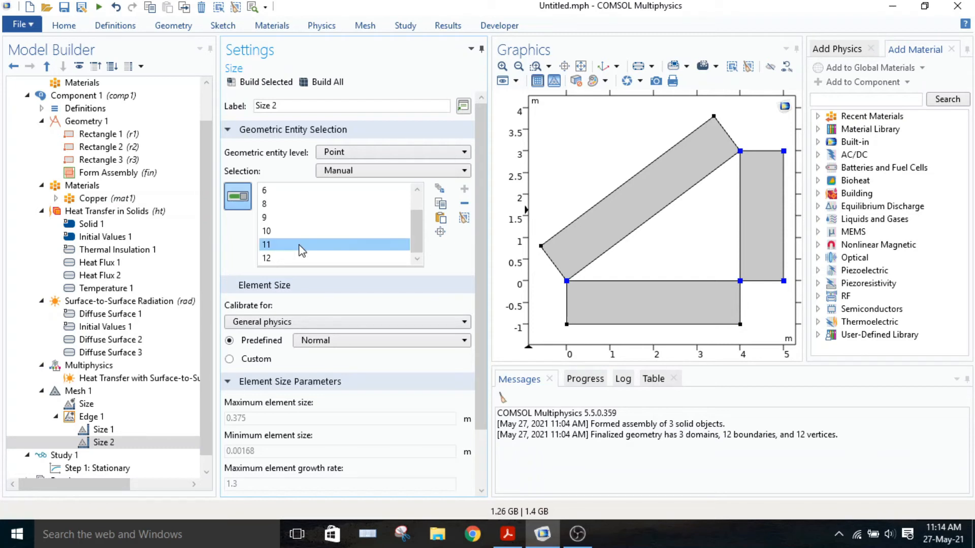
click(464, 203)
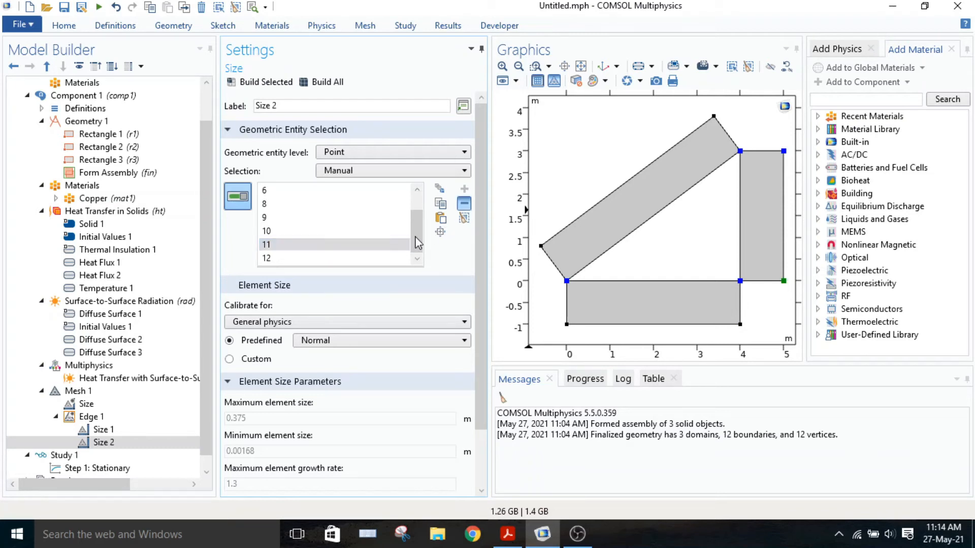
click(291, 259)
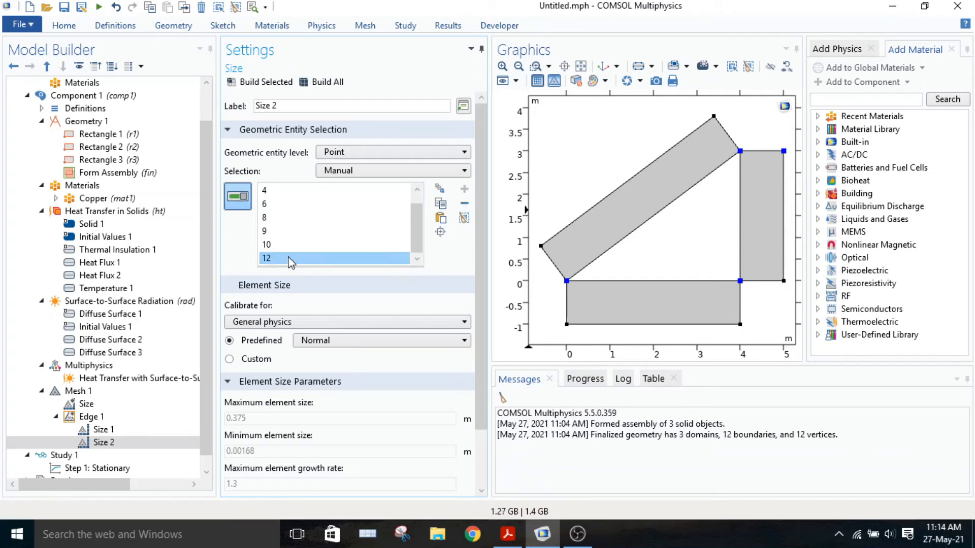
click(464, 204)
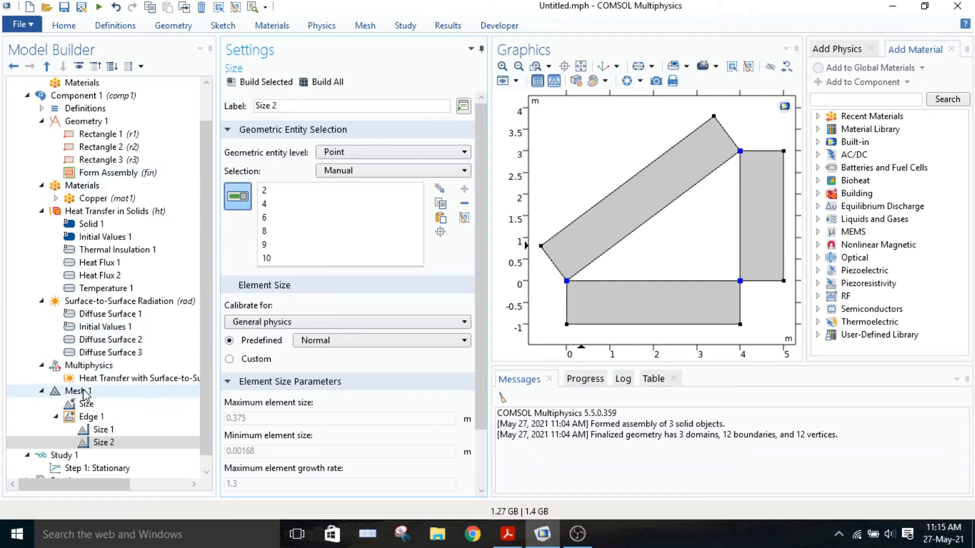
Add a Free Triangular operation to Mesh 1 for the remaining domains and set its tessellation method to Advancing front.
click(83, 392)
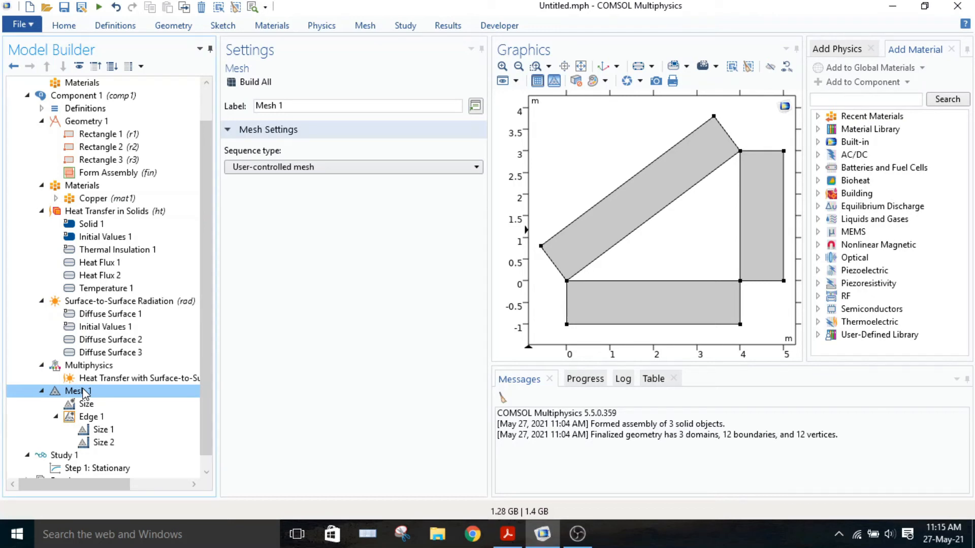
right_click(84, 393)
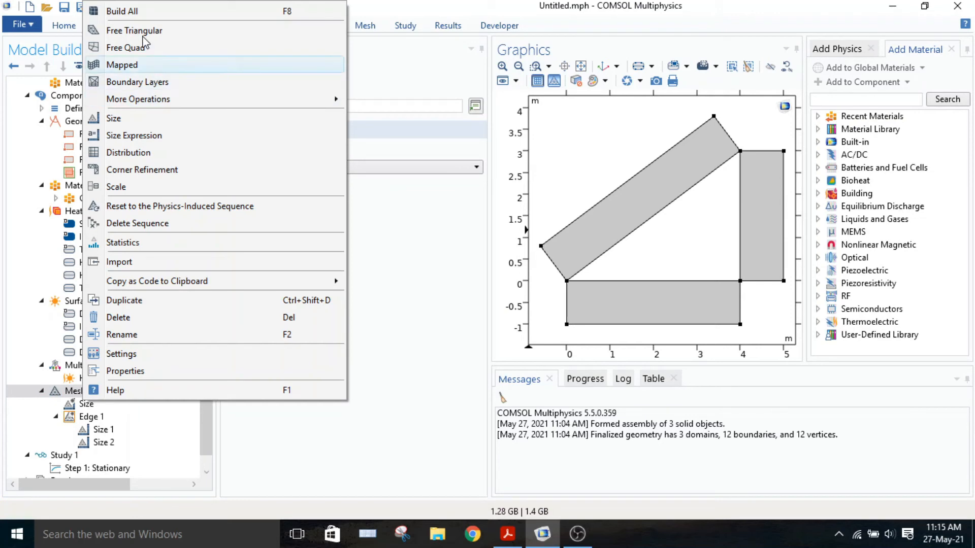
click(143, 35)
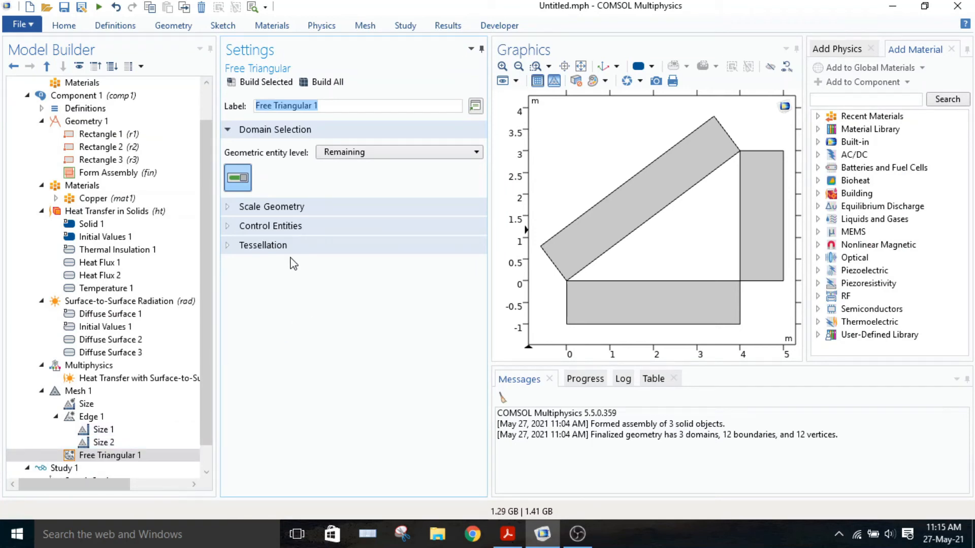
click(230, 249)
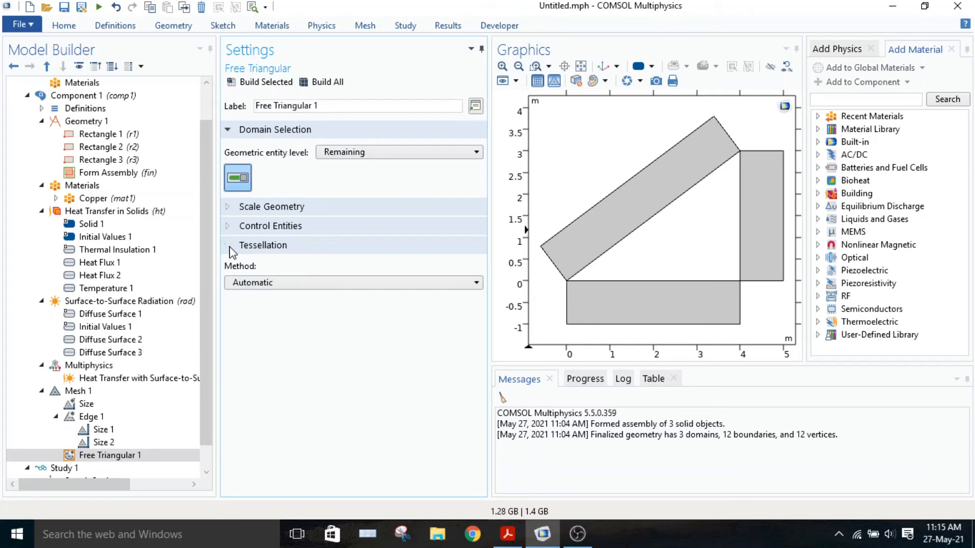
click(290, 285)
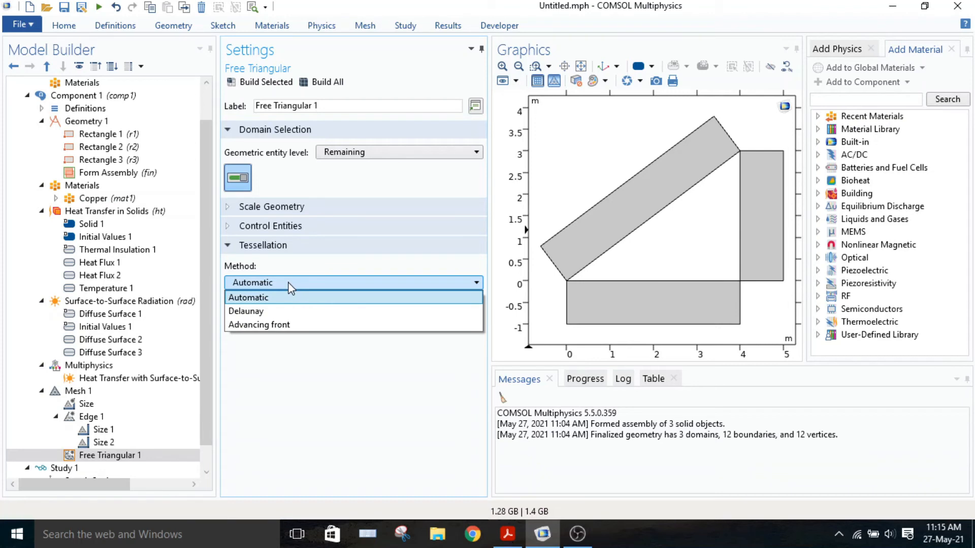
click(283, 325)
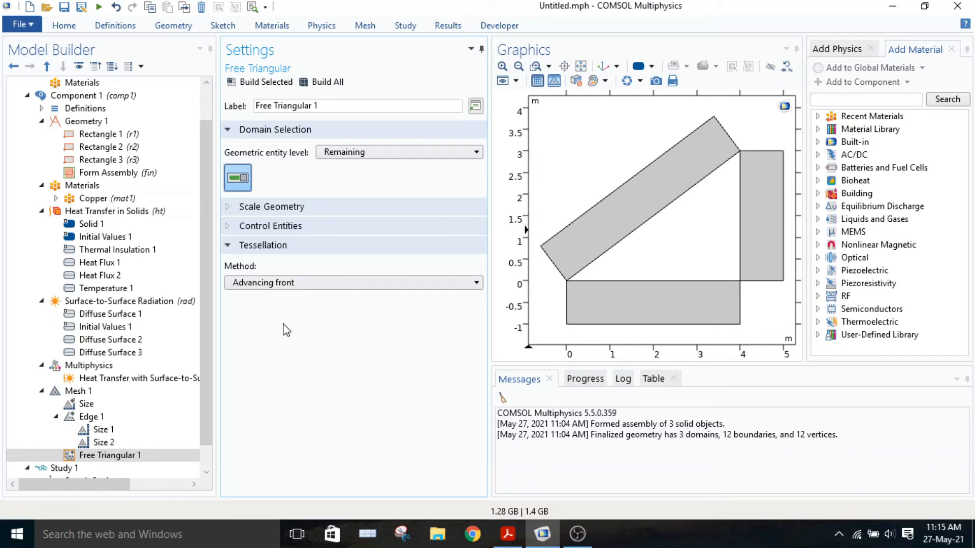
Build the complete Mesh 1 sequence and open the warning listed under Edge 1.
click(72, 396)
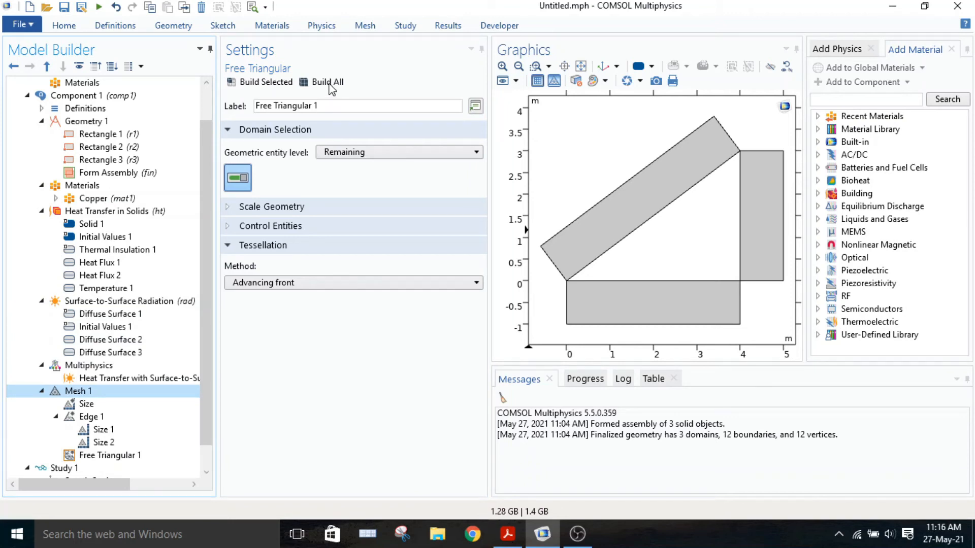
click(331, 84)
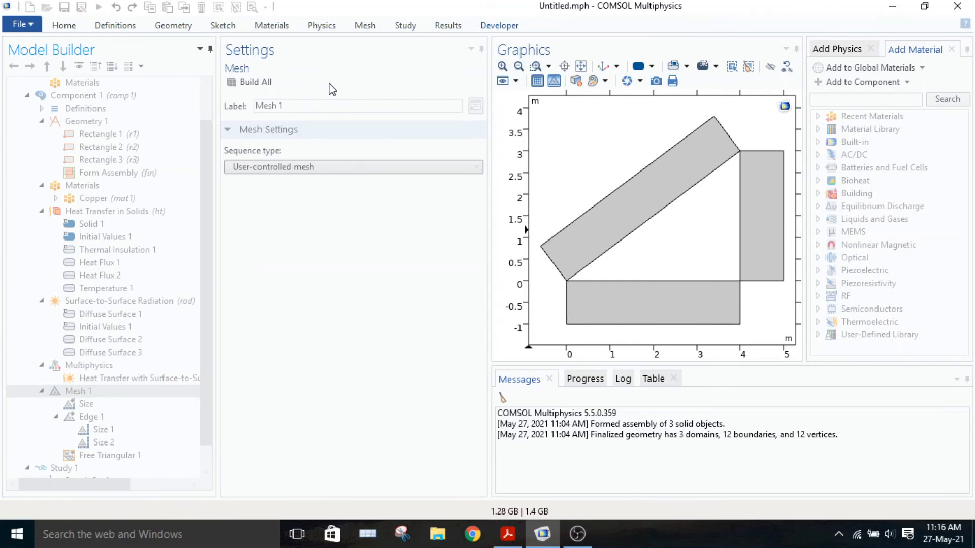
click(261, 88)
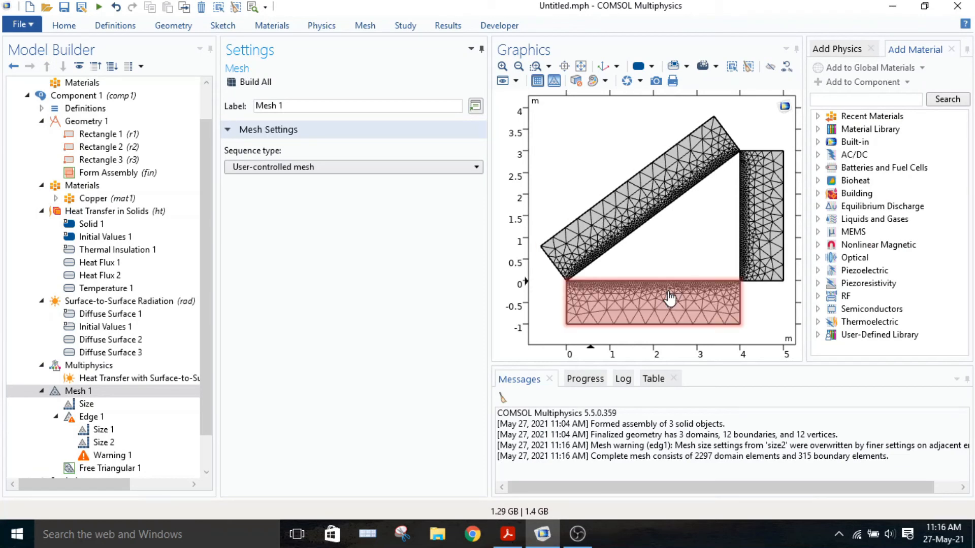
click(117, 456)
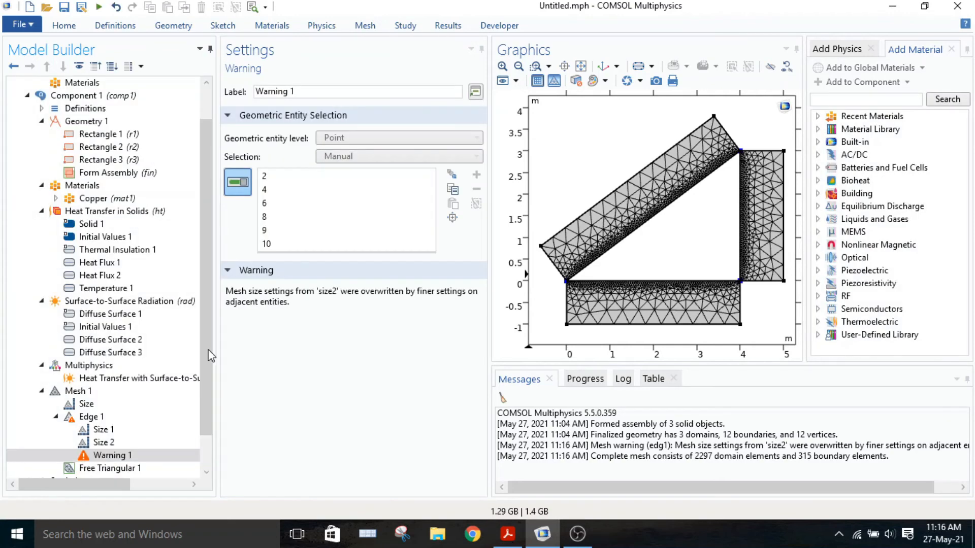
Switch Size 2 to custom element sizing with a maximum element size of 0.01 m.
click(104, 443)
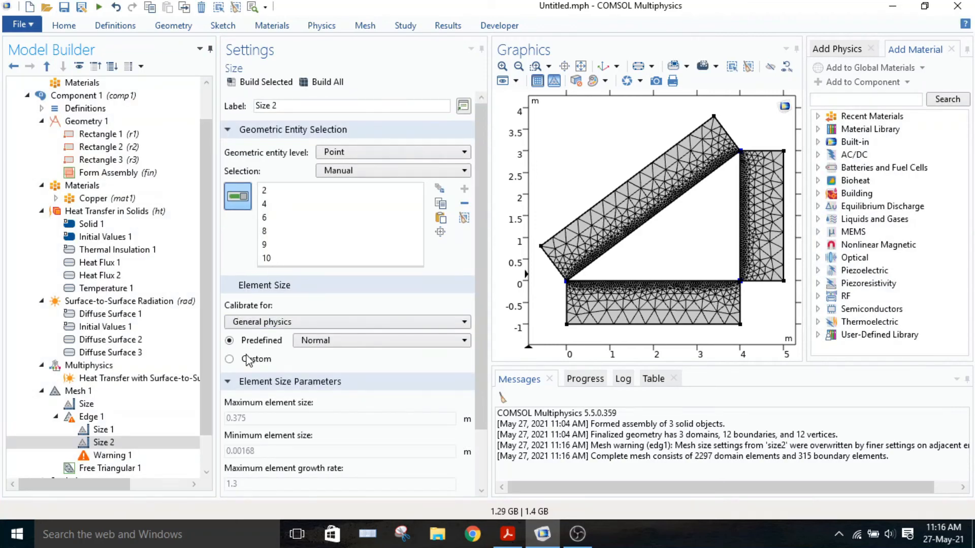
click(231, 359)
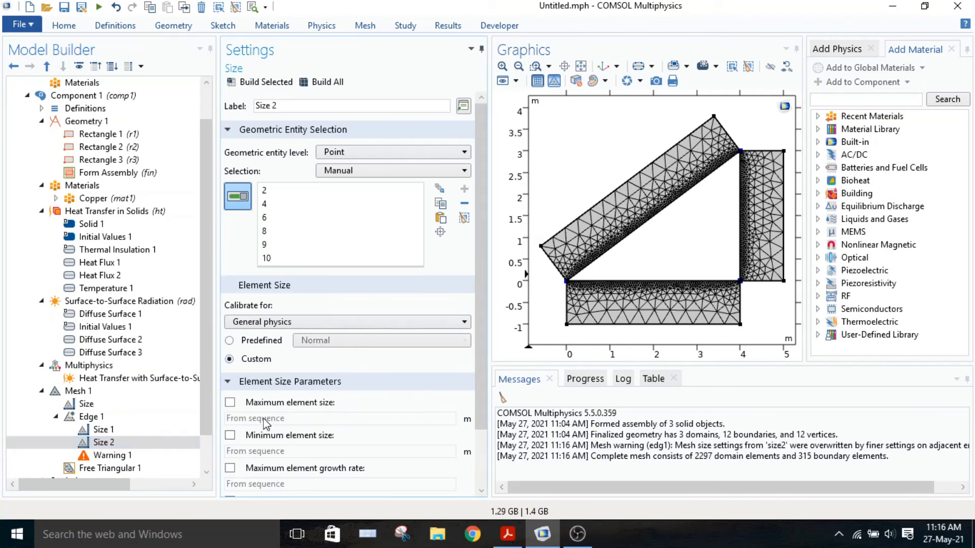
scroll(262, 419, down, 2)
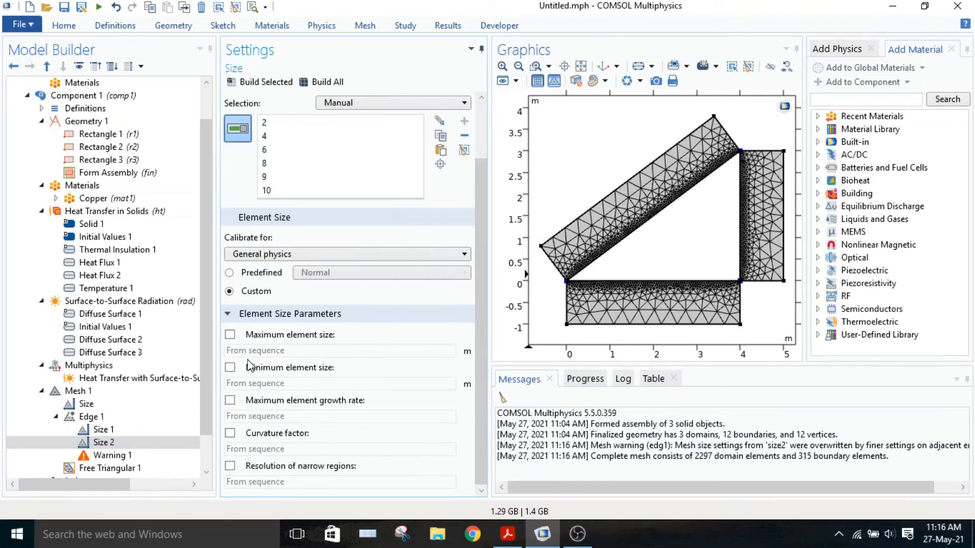
click(231, 336)
key(Tab)
text(0.0)
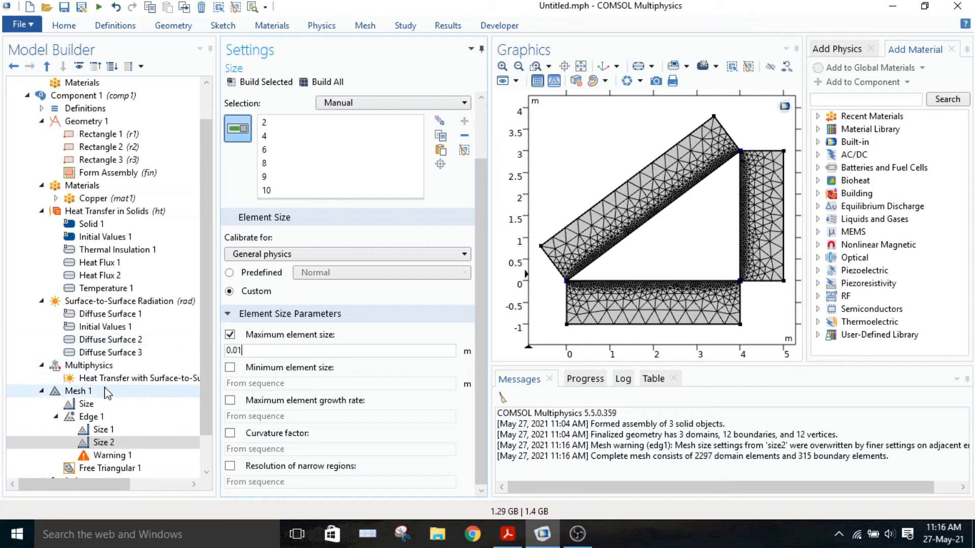
Rebuild the complete Mesh 1 sequence with the refined corner point size.
click(76, 391)
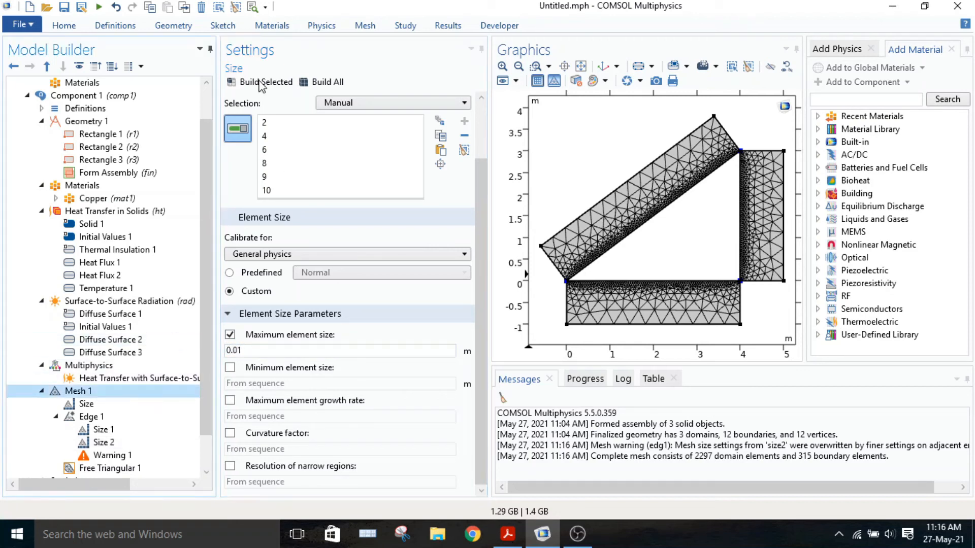
click(323, 83)
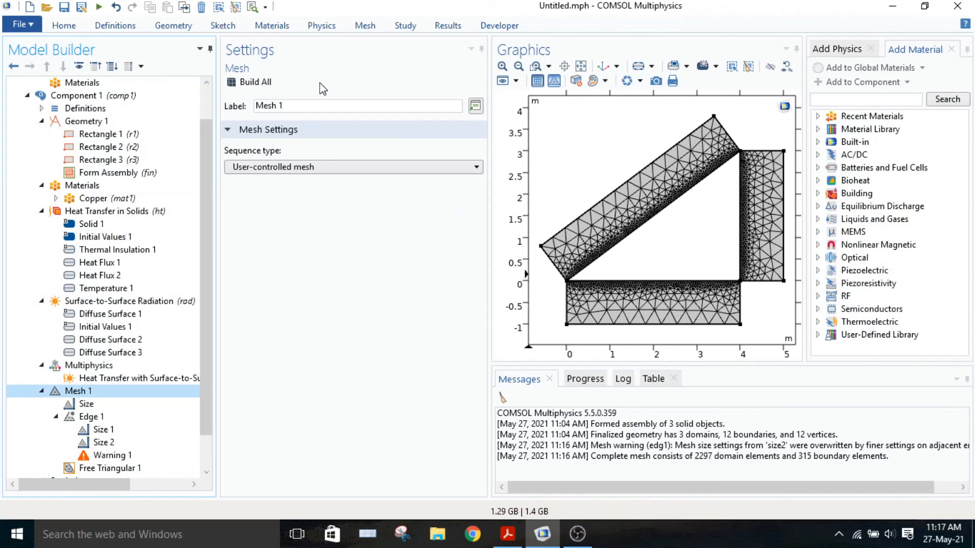
click(259, 84)
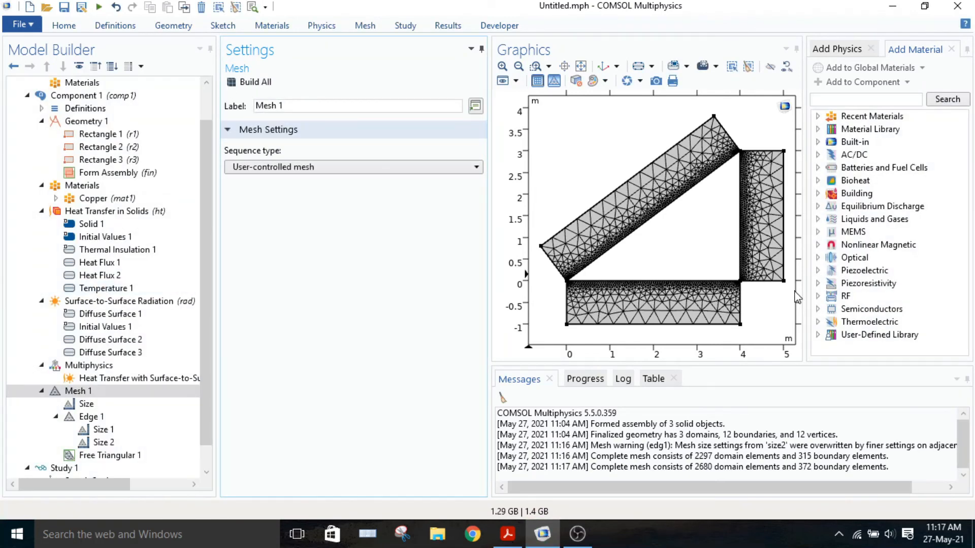
Compute Study 1 to solve the stationary heat transfer and radiation model.
scroll(171, 319, down, 1)
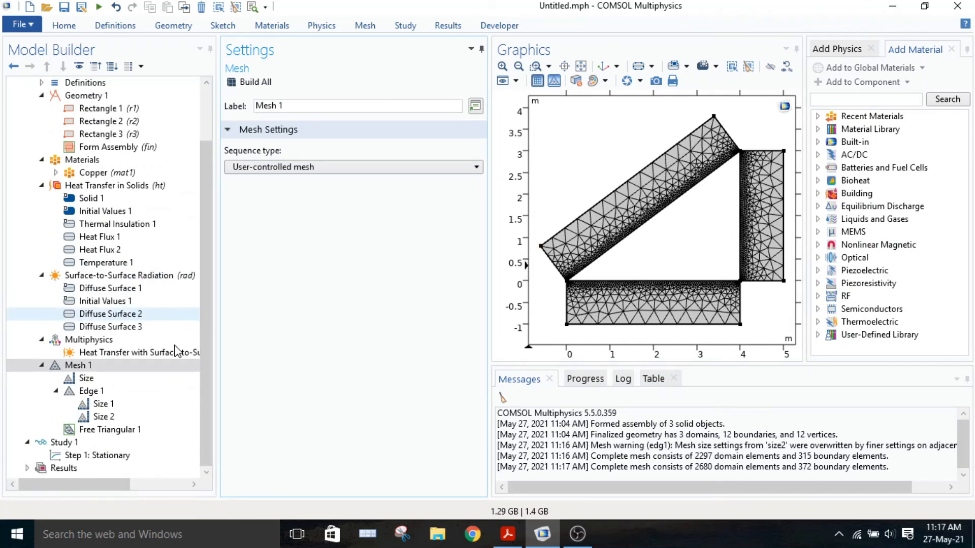
click(68, 446)
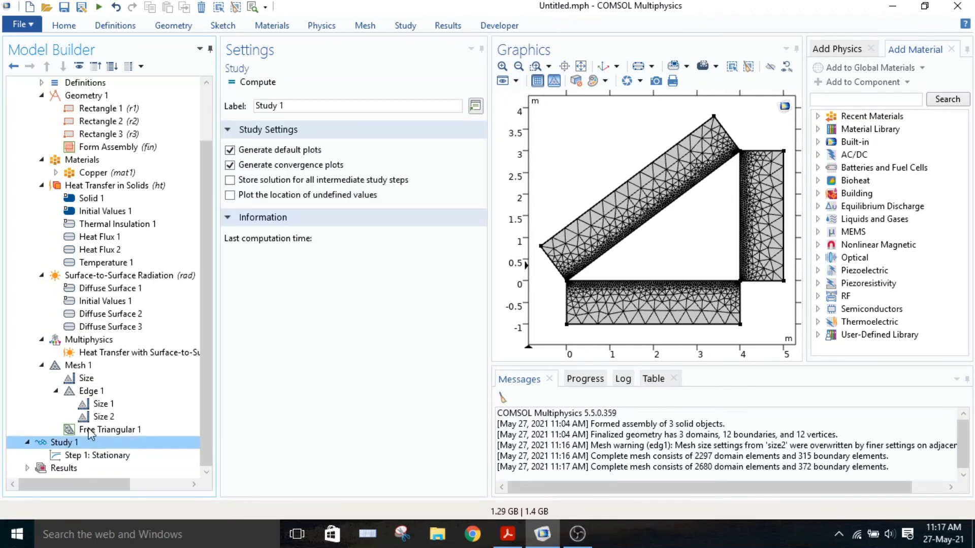
right_click(258, 85)
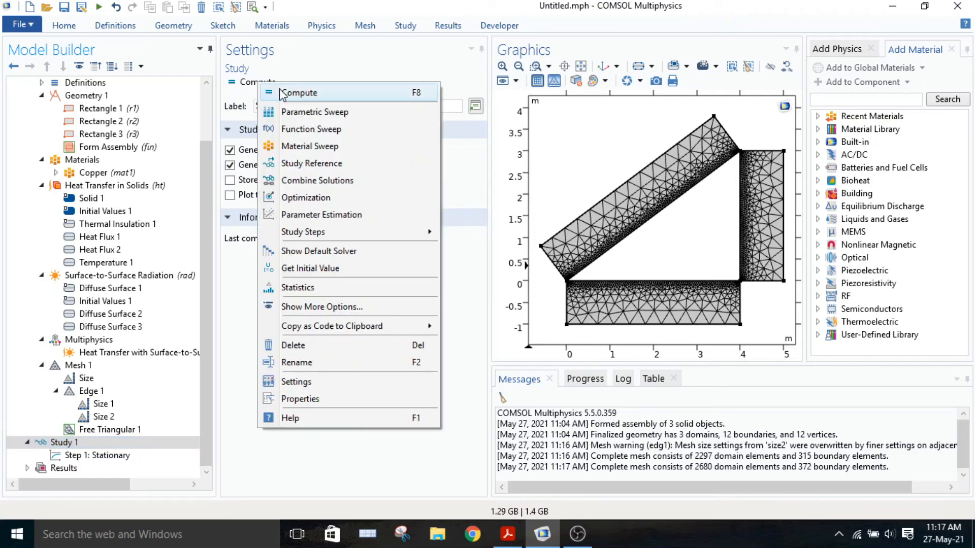
click(282, 93)
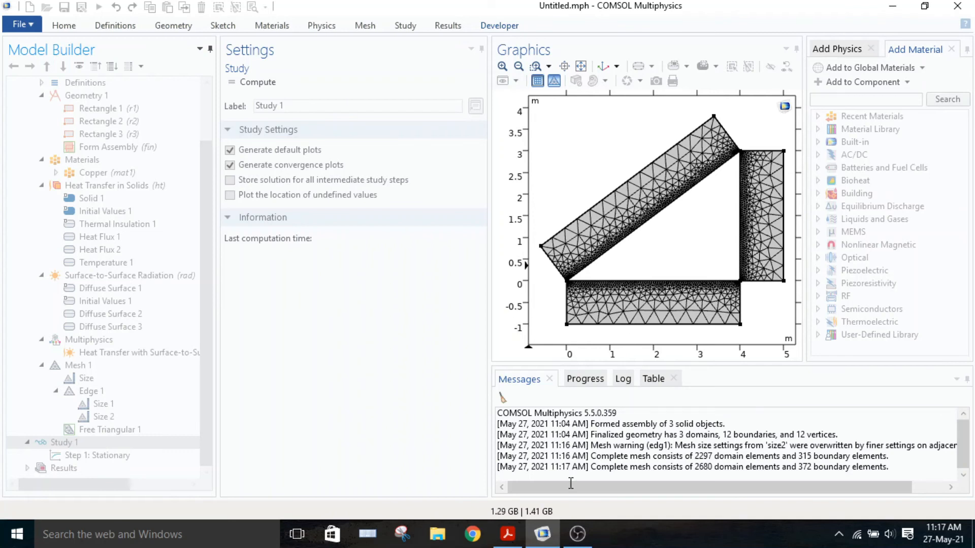
click(577, 534)
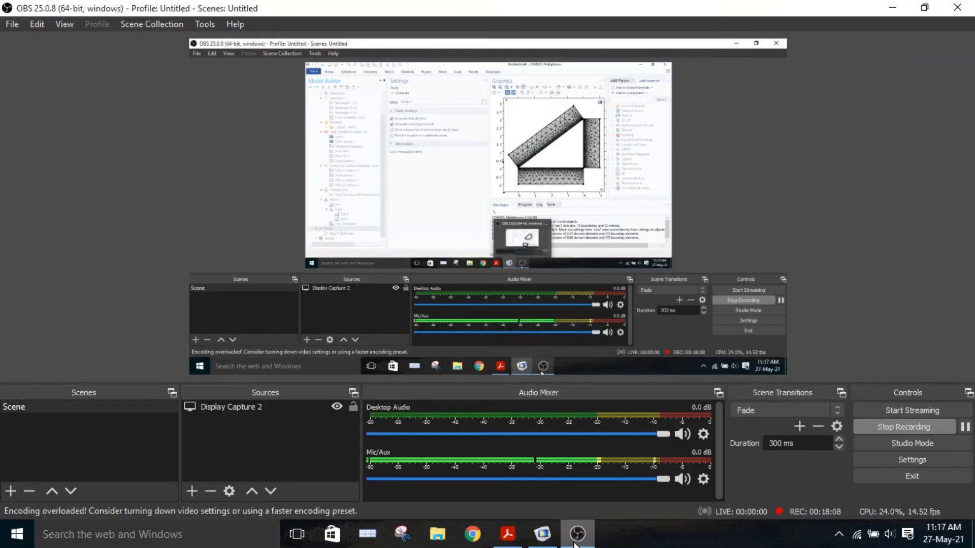
click(965, 428)
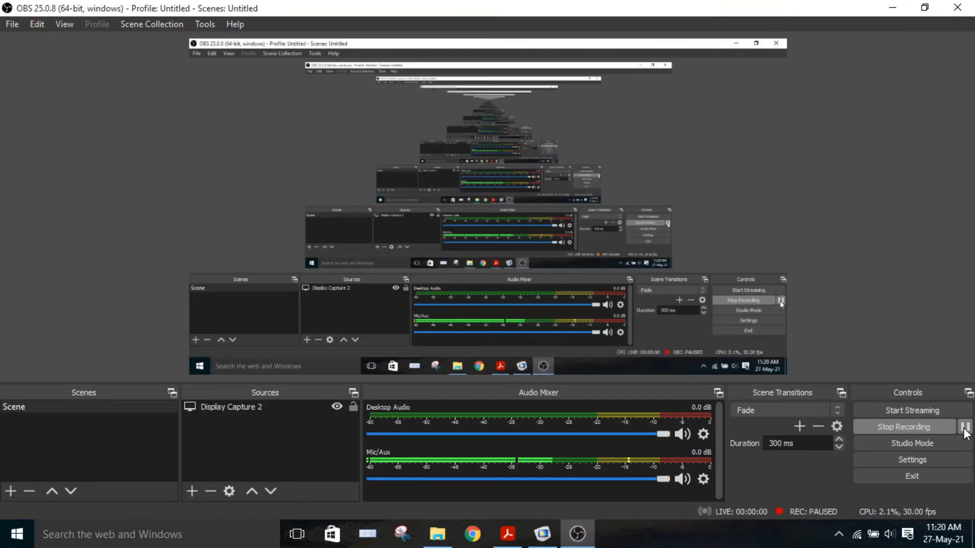
click(965, 429)
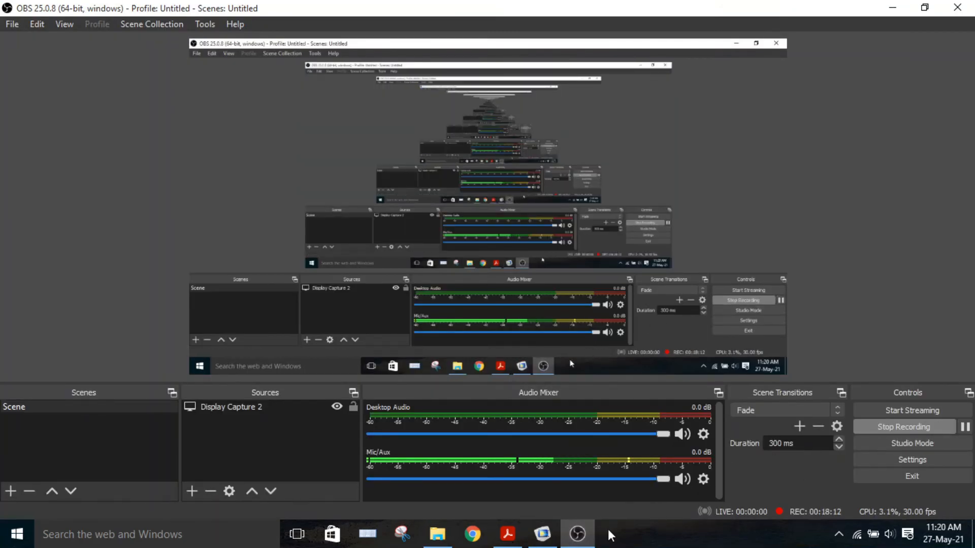
click(542, 534)
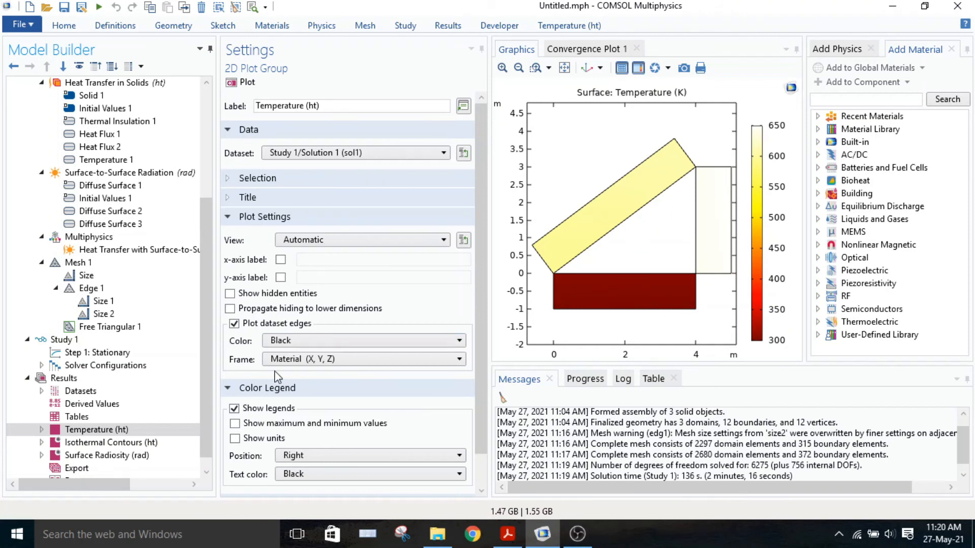
Change the color table of the Surface plot under Temperature (ht) to RainbowLight.
click(87, 429)
click(42, 429)
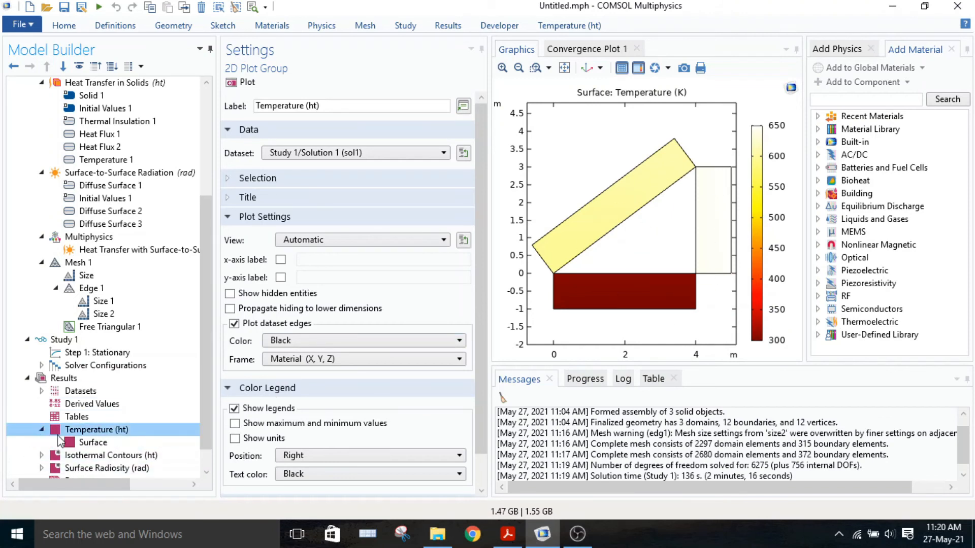
click(63, 441)
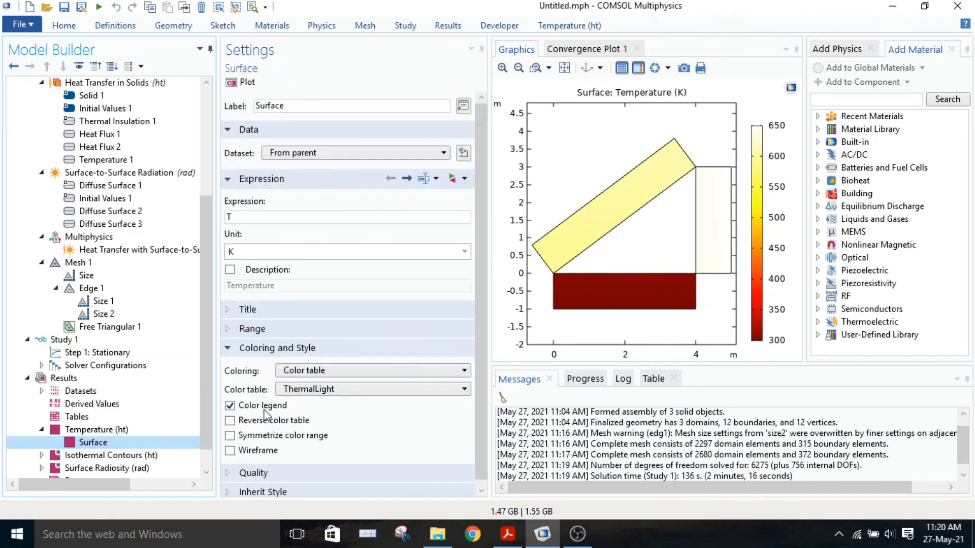
click(302, 390)
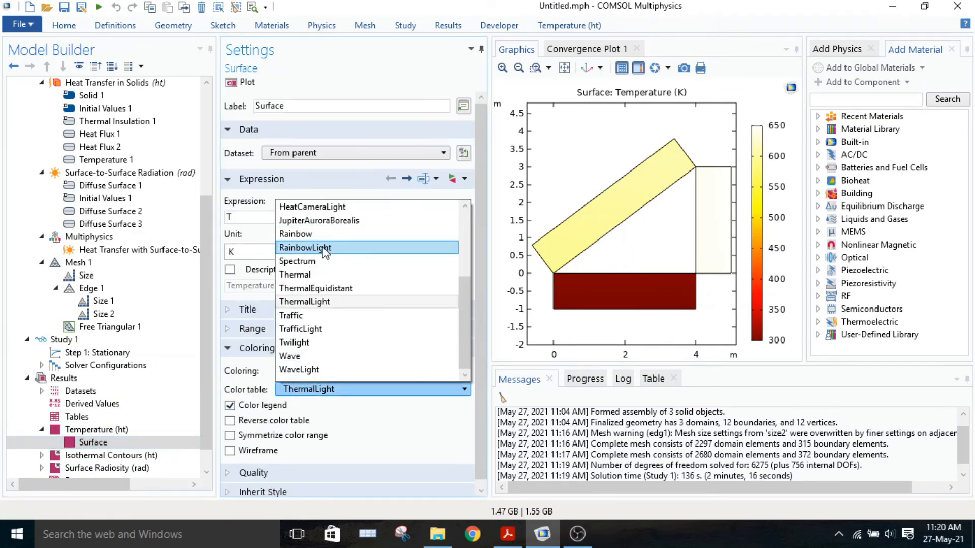
click(325, 249)
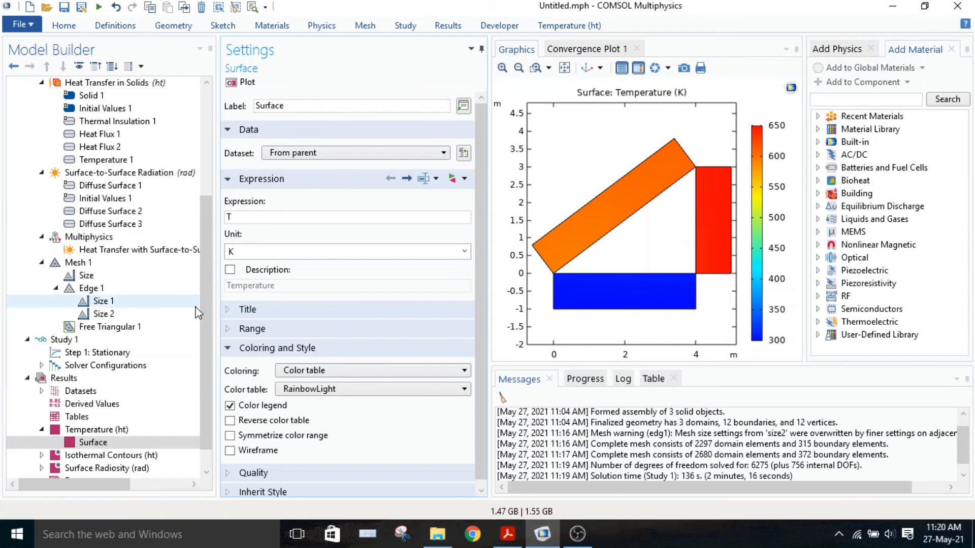
Enable a manual color range for the temperature surface, set its maximum to 350, and replot.
scroll(254, 386, down, 1)
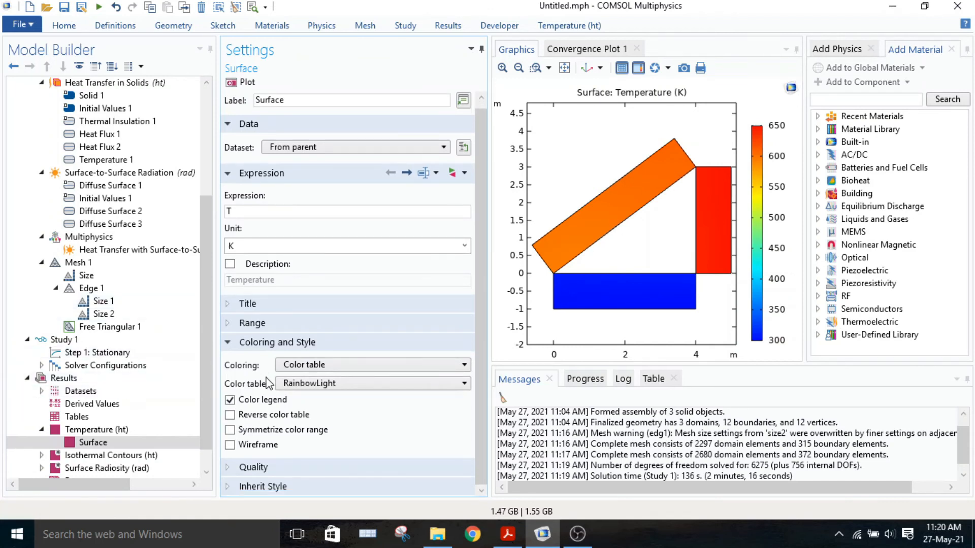
click(232, 324)
scroll(261, 355, down, 2)
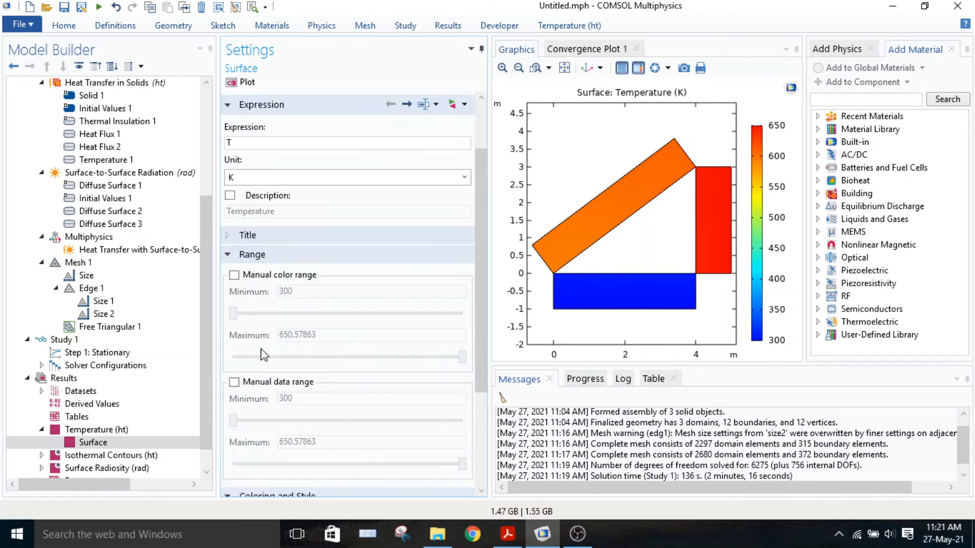
click(234, 276)
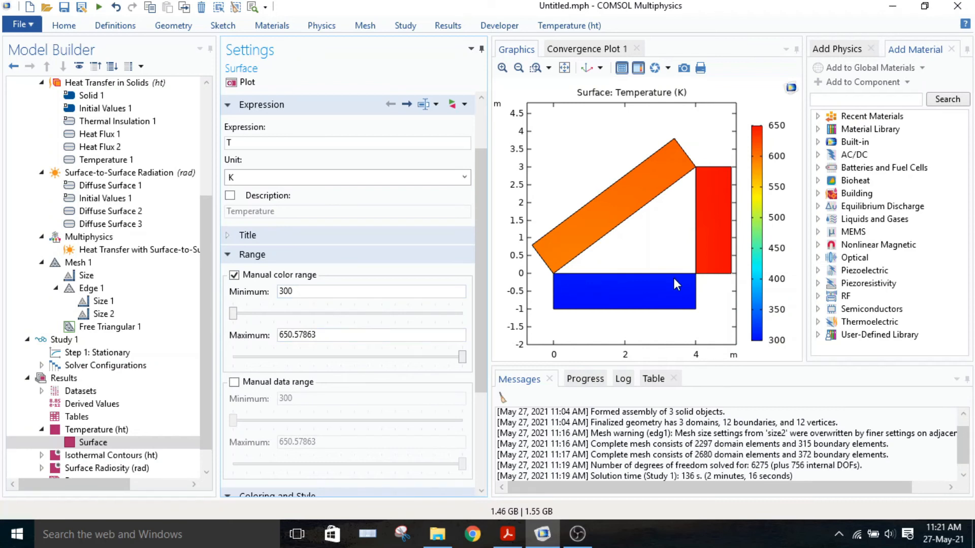
drag(341, 332, 284, 331)
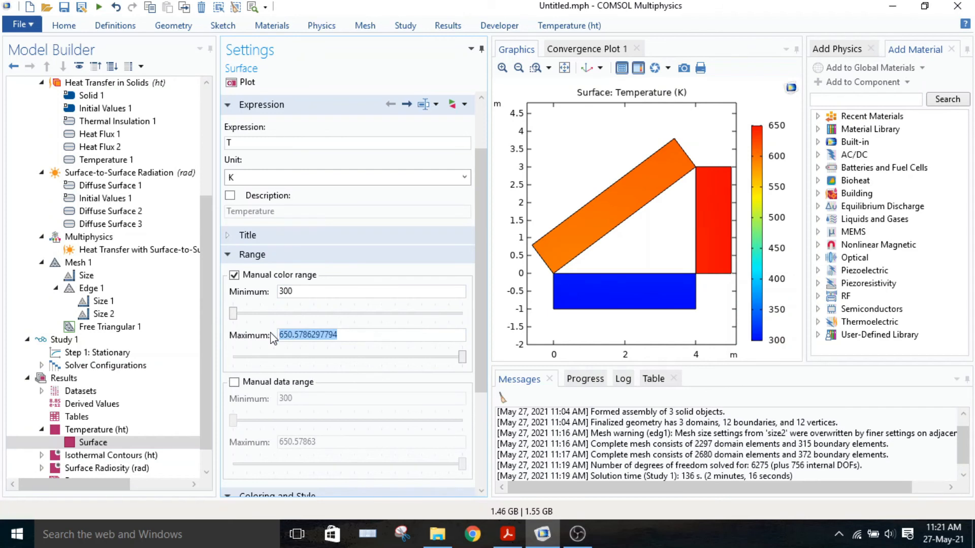
text(35)
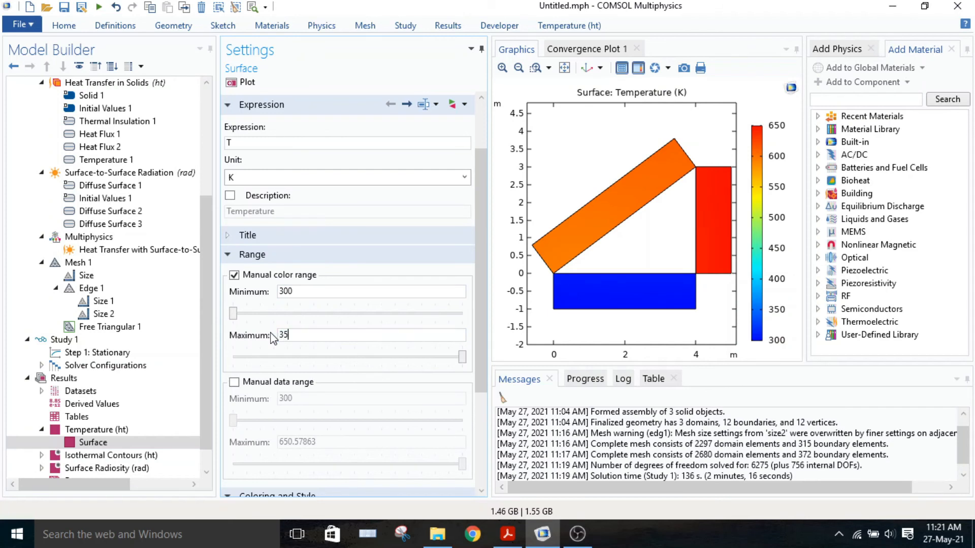
text(0)
click(239, 82)
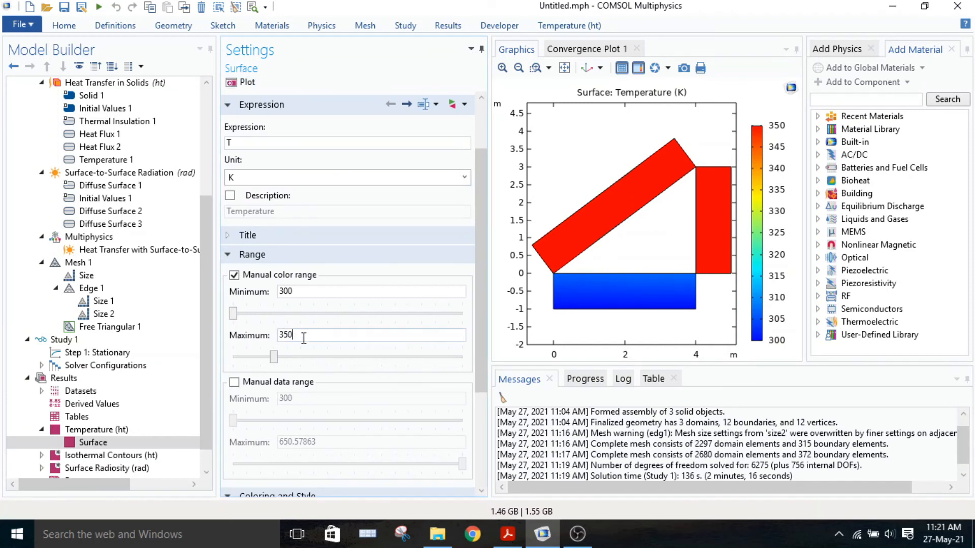
Set the manual color range maximum to 310 and replot to inspect the temperature gradient in the bottom rectangle.
drag(302, 335, 273, 341)
click(239, 82)
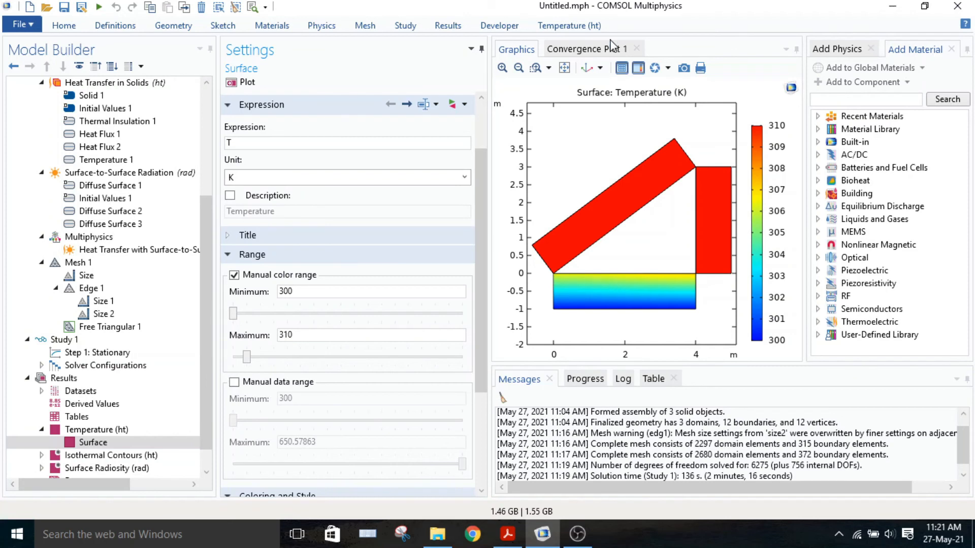
click(535, 68)
drag(547, 265, 716, 334)
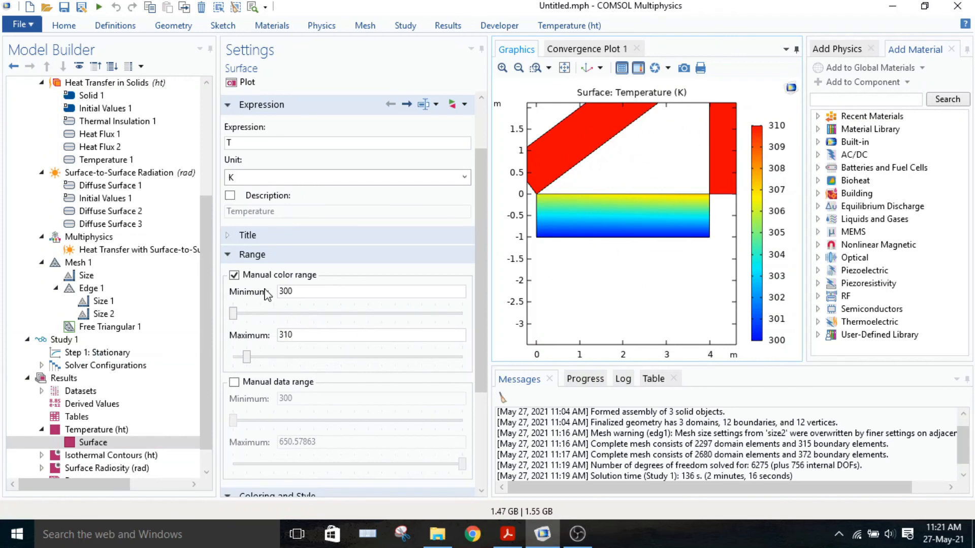
click(540, 68)
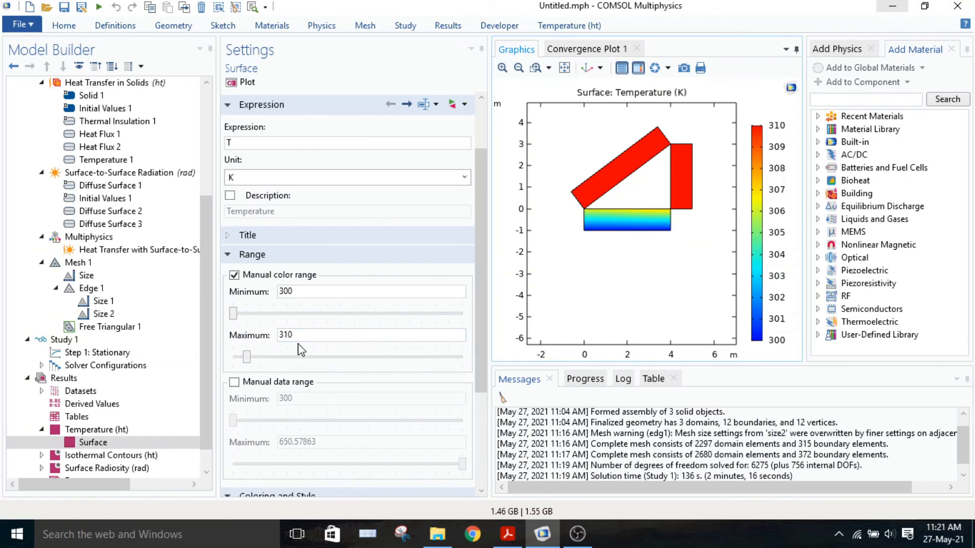
Reset the temperature surface to its automatic color range, then re-enable the manual range with a minimum of 630 and replot.
click(234, 275)
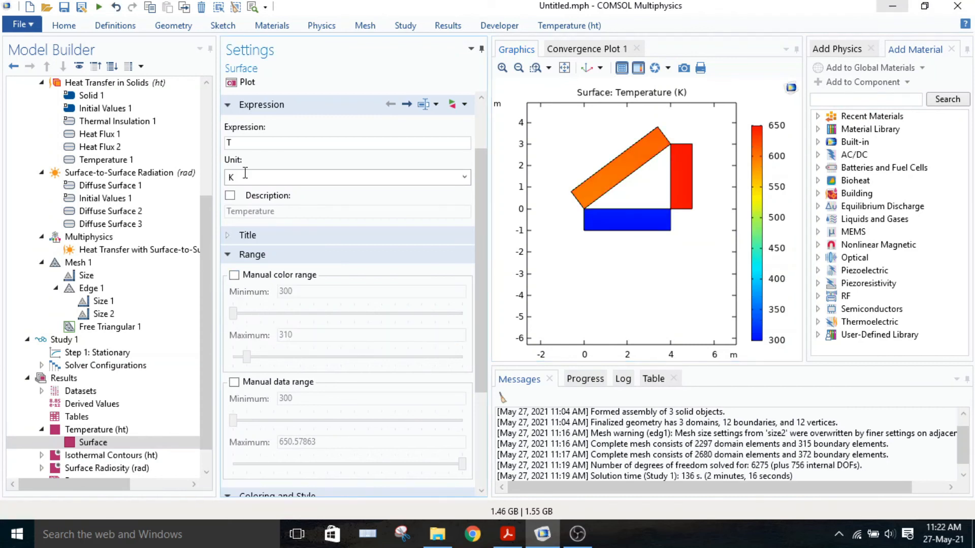
click(245, 85)
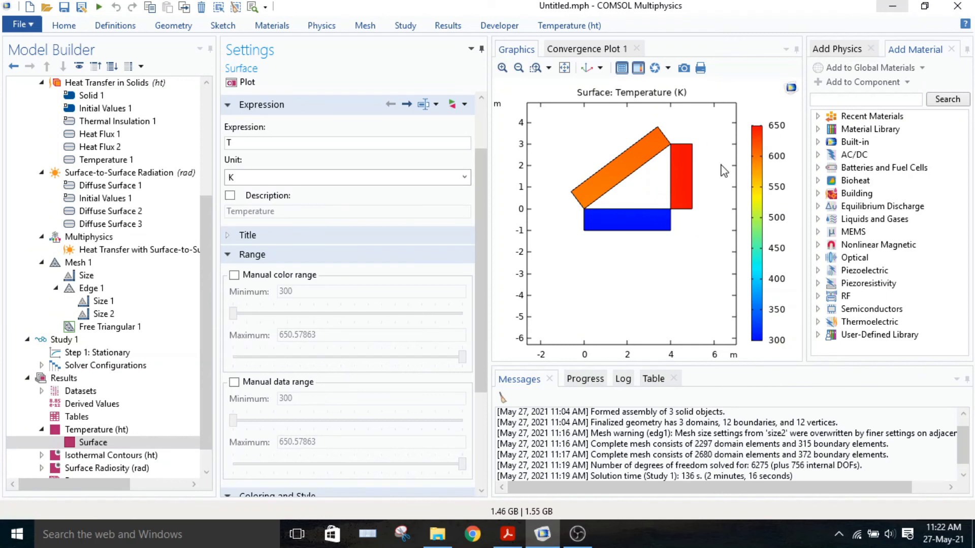
click(249, 279)
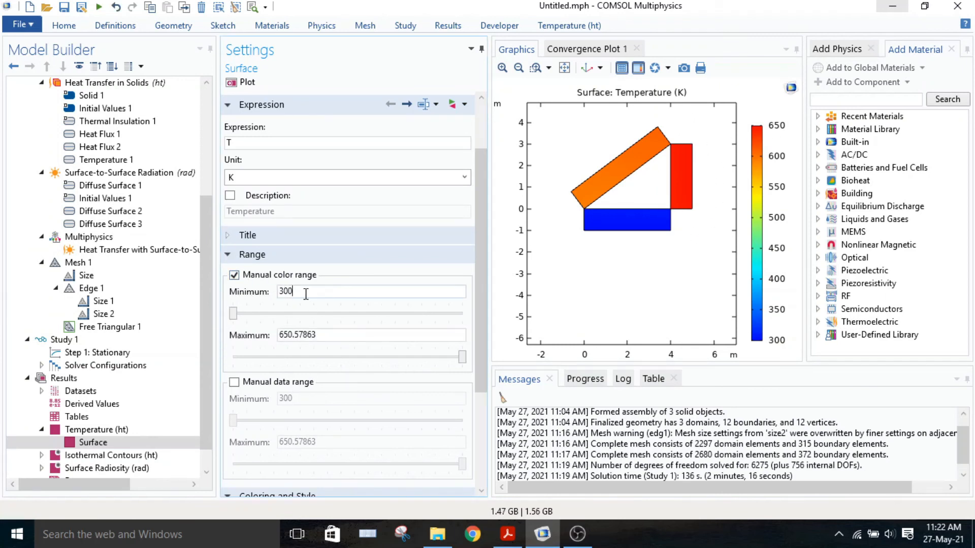
drag(306, 294, 274, 298)
text(6)
click(247, 82)
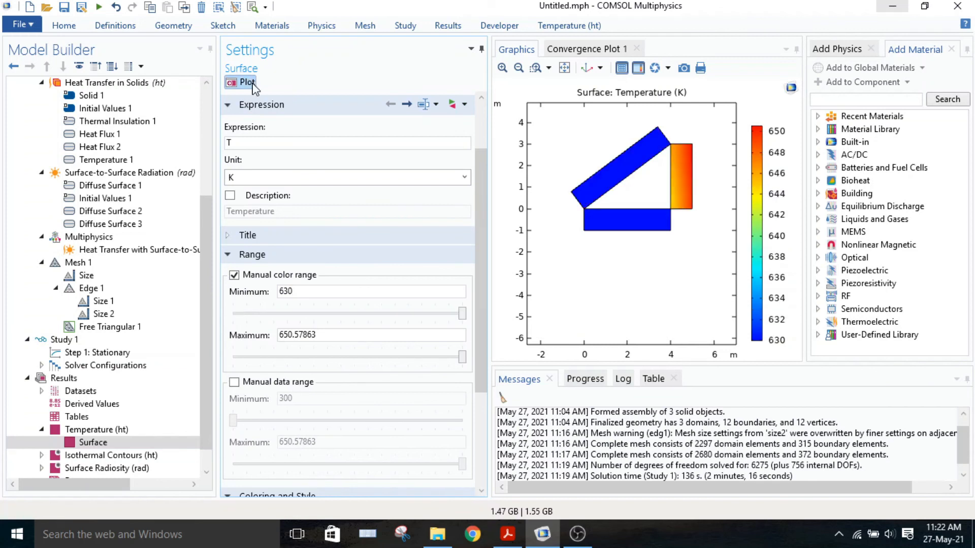
Examine the temperature gradient across the vertical rectangle on the cavity's right side.
click(535, 68)
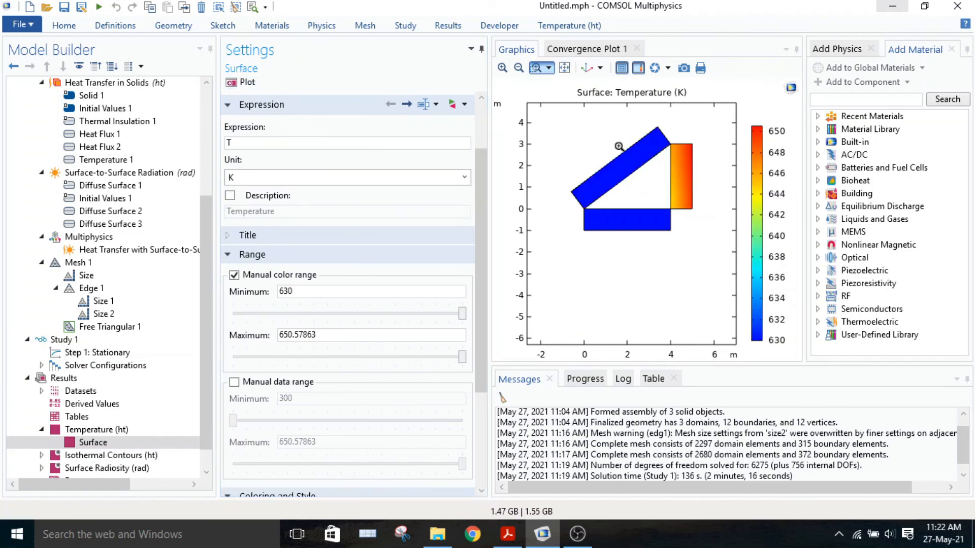
drag(652, 135, 730, 240)
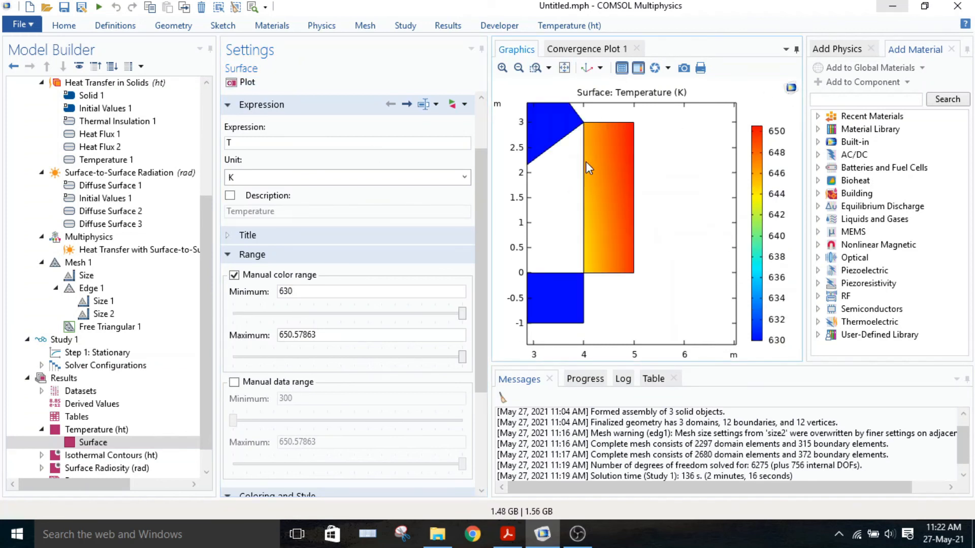
click(519, 68)
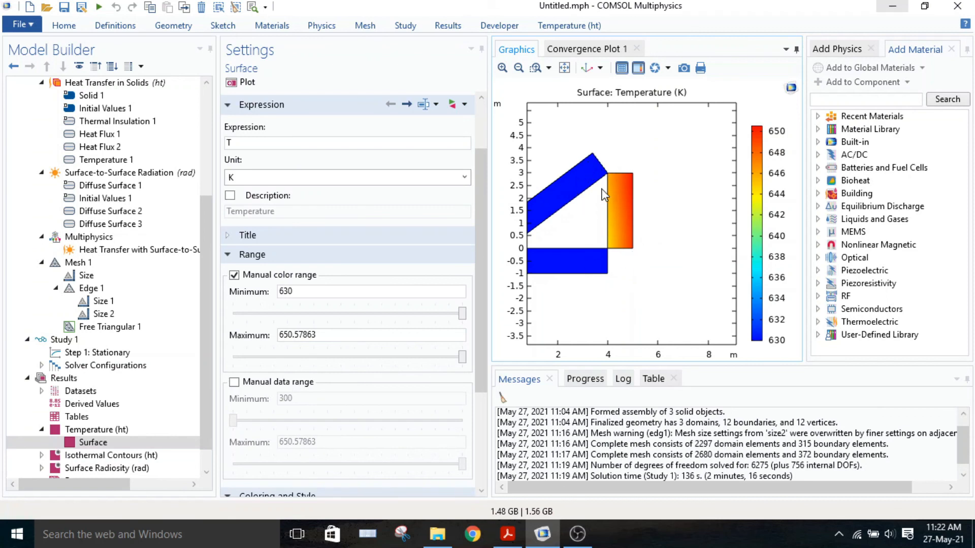
click(536, 68)
drag(576, 134, 682, 289)
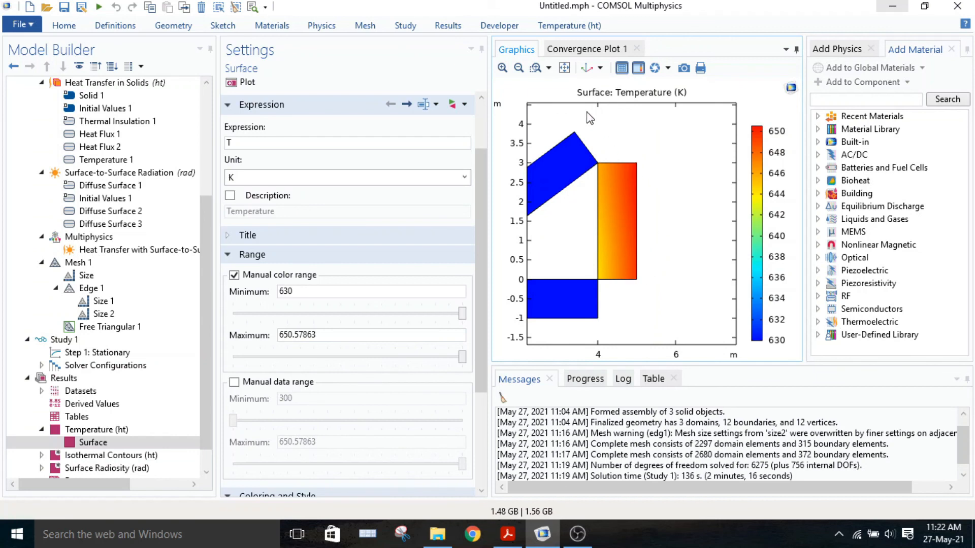
click(522, 71)
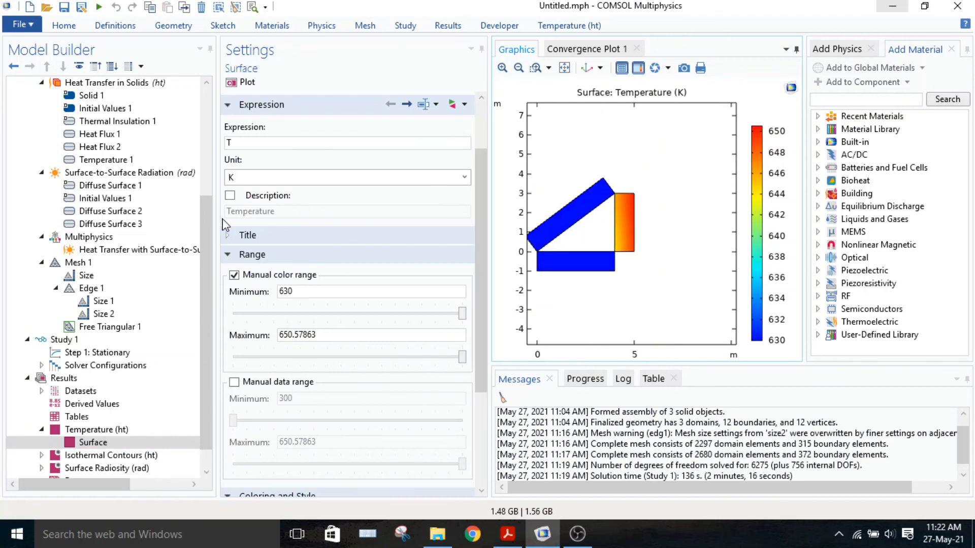
Open the Copper material to review its thermal conductivity and other property values.
scroll(108, 241, up, 1)
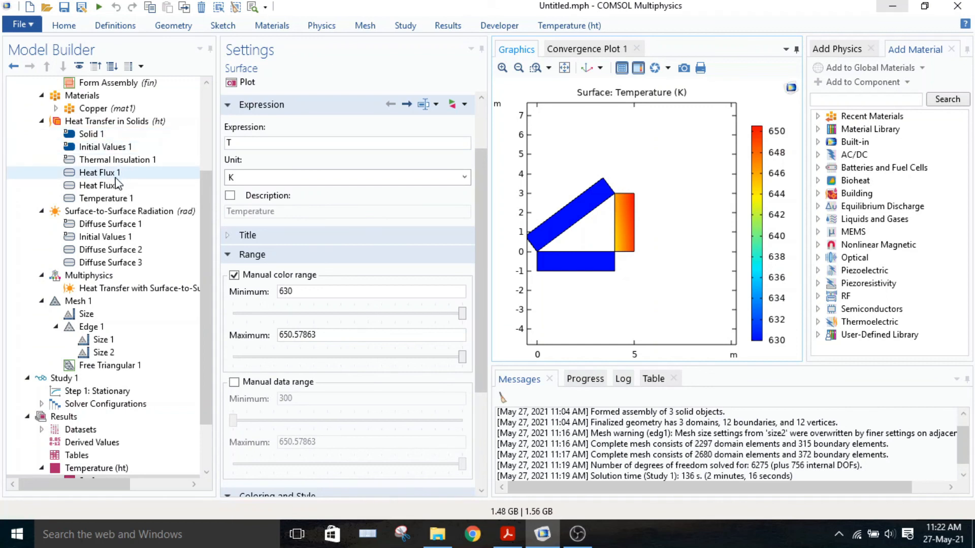
click(108, 108)
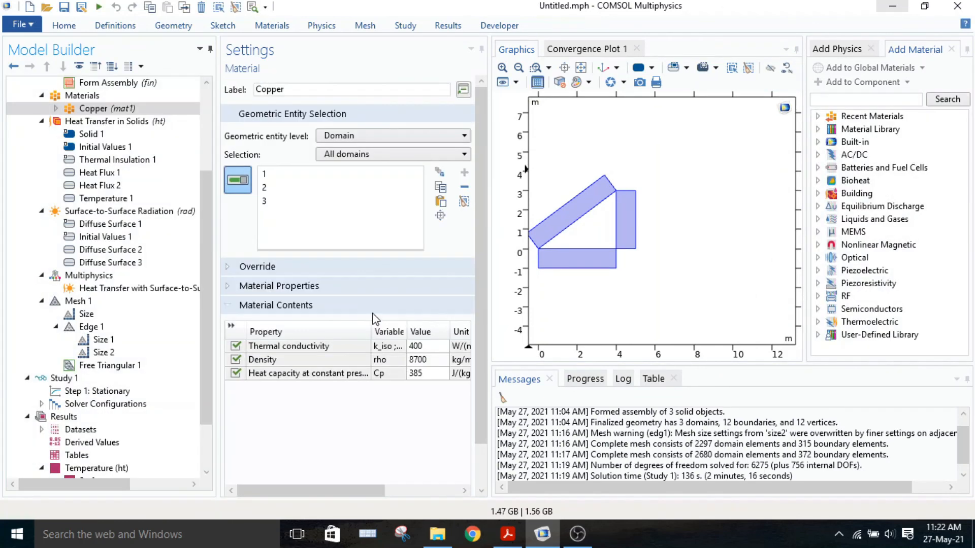
Set the Copper material's thermal conductivity to 1e7 and recompute Study 1.
click(432, 347)
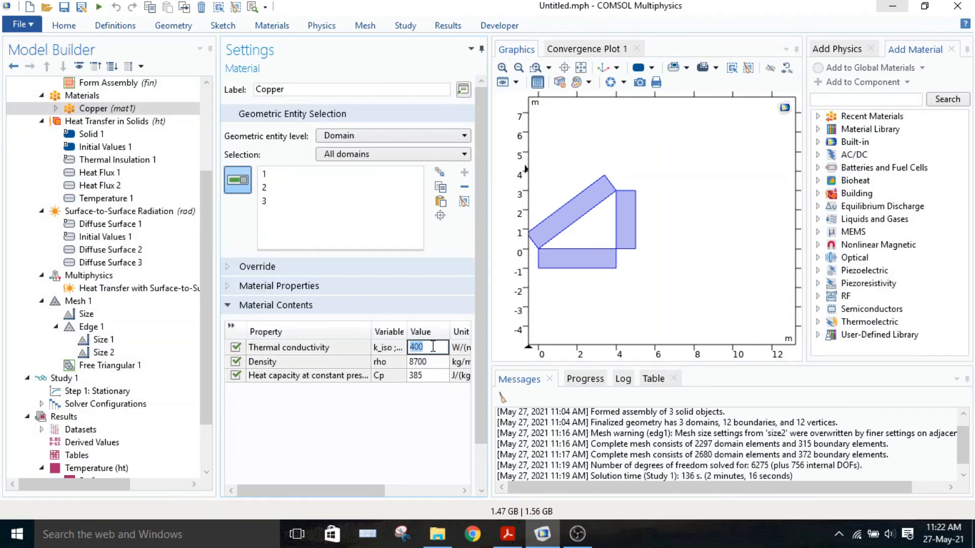
text(1e7)
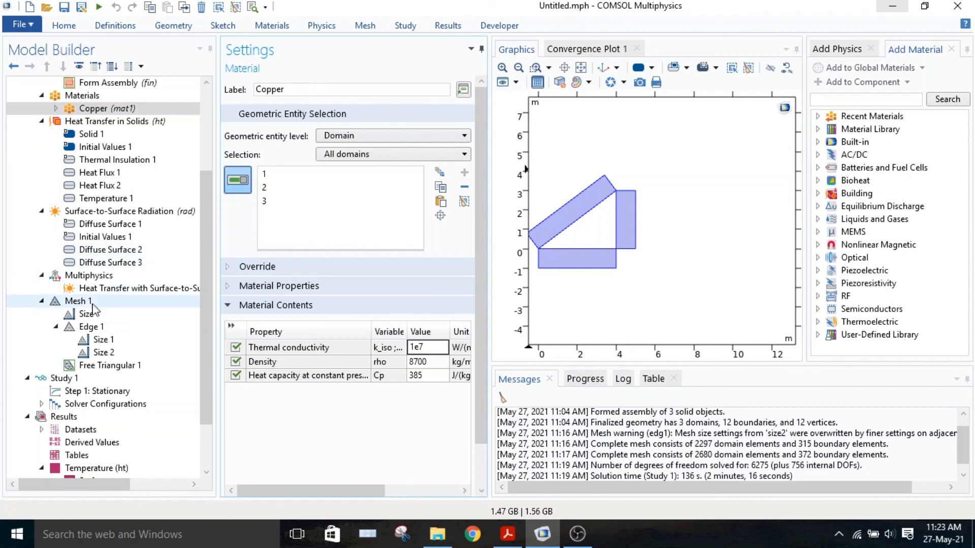
click(67, 382)
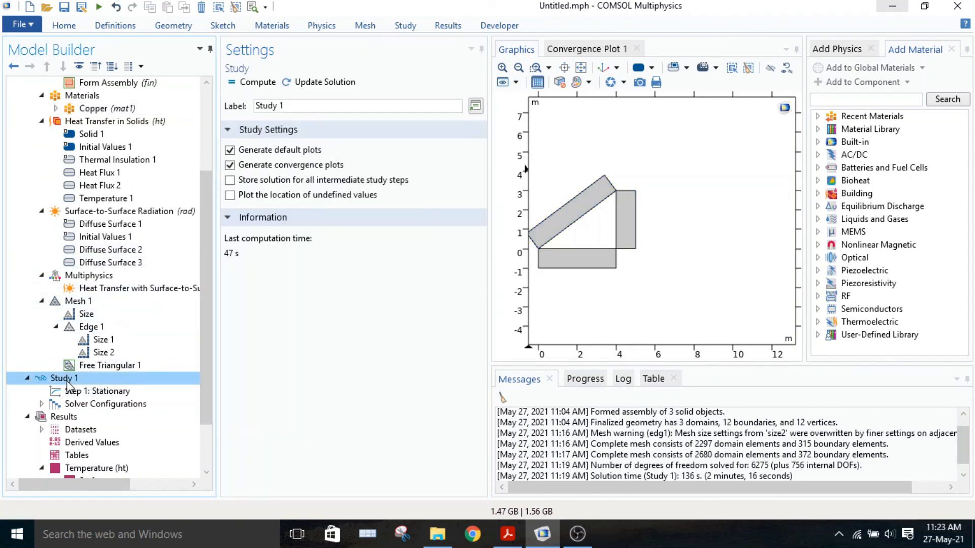
click(256, 82)
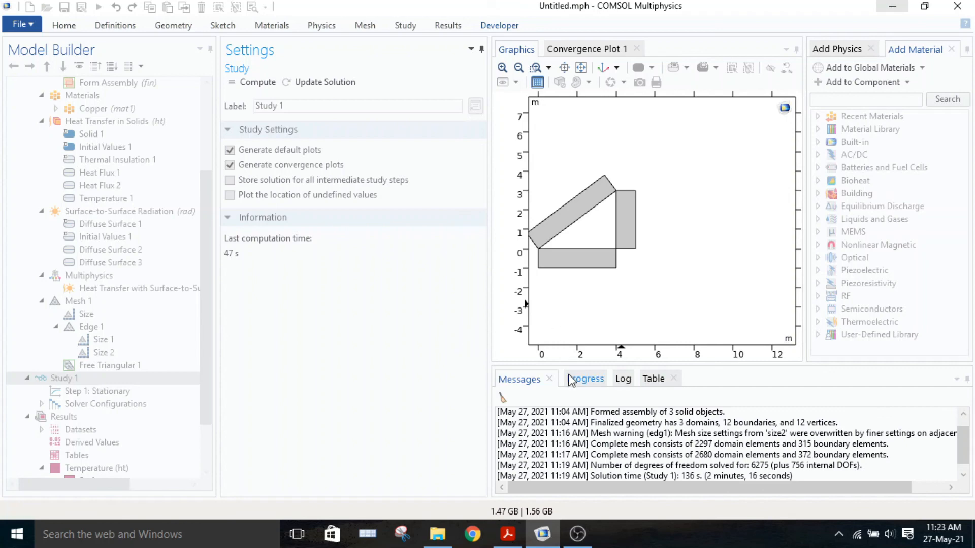
click(583, 544)
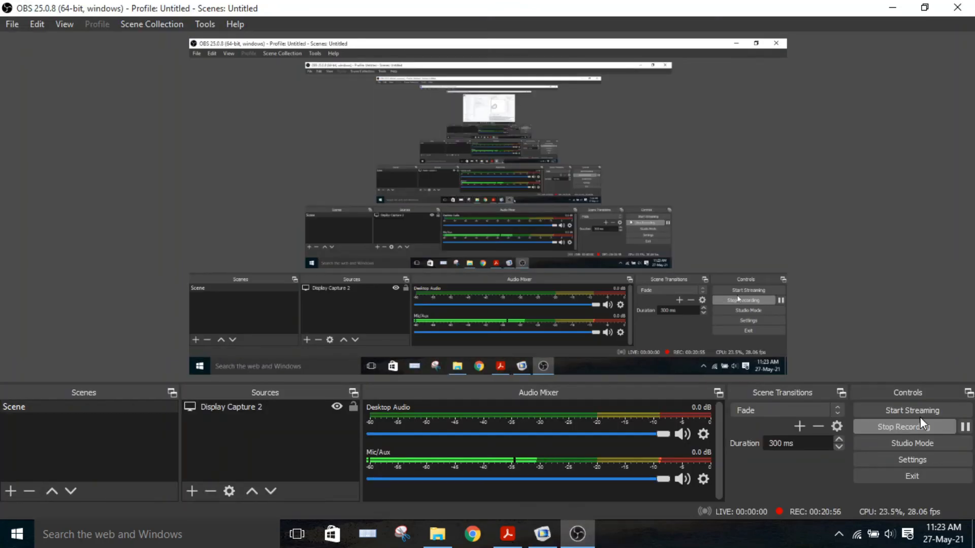
click(965, 427)
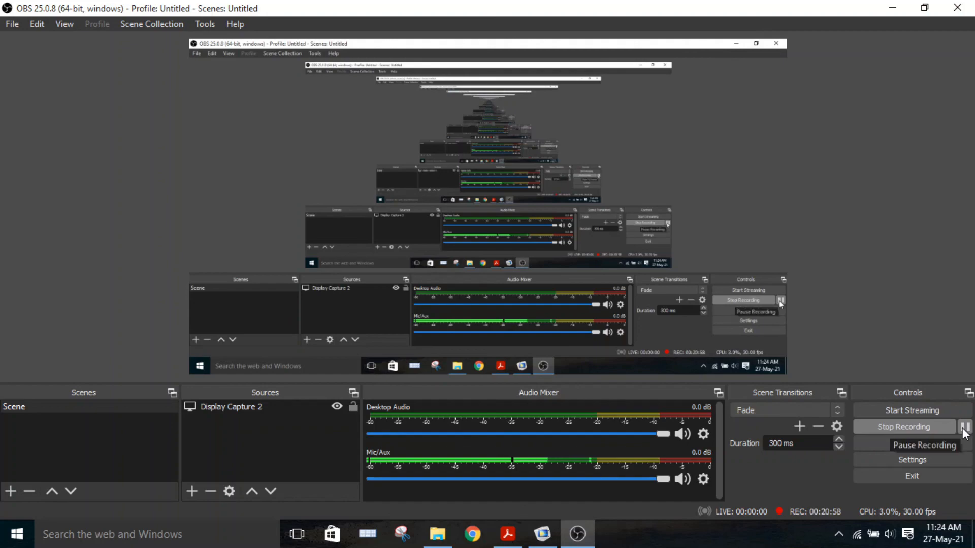
click(550, 544)
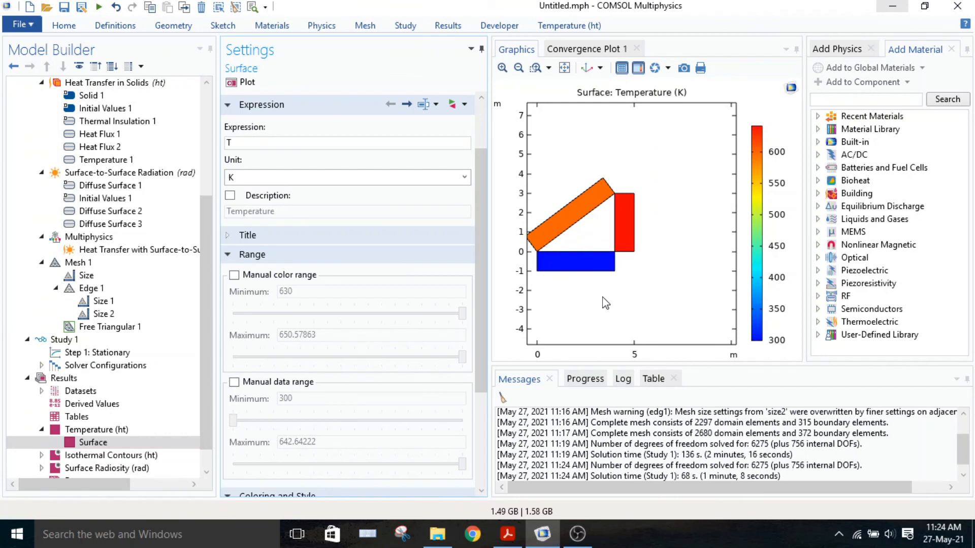
Enable the manual color range for the temperature surface and replot it with a minimum of 640 and again with 645.
click(234, 275)
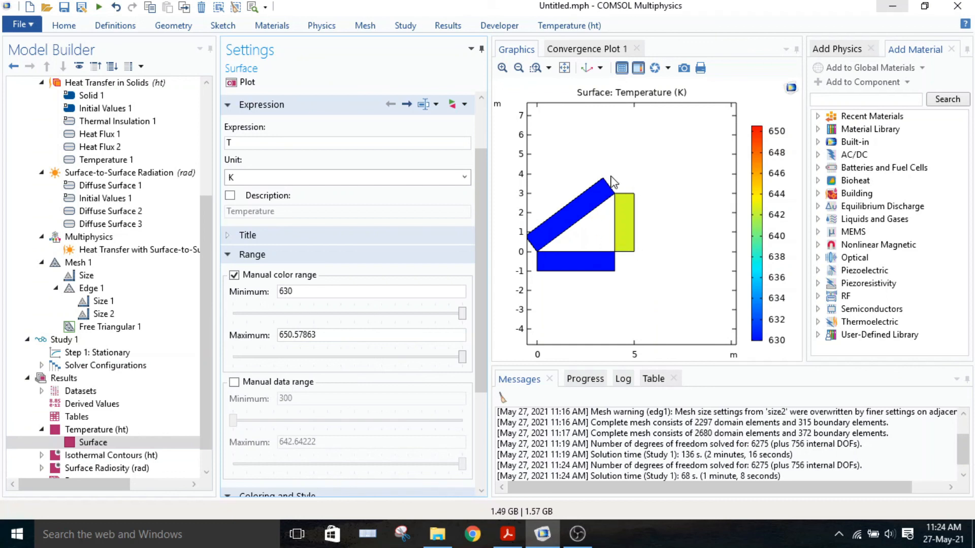
double_click(297, 288)
text(640)
click(237, 83)
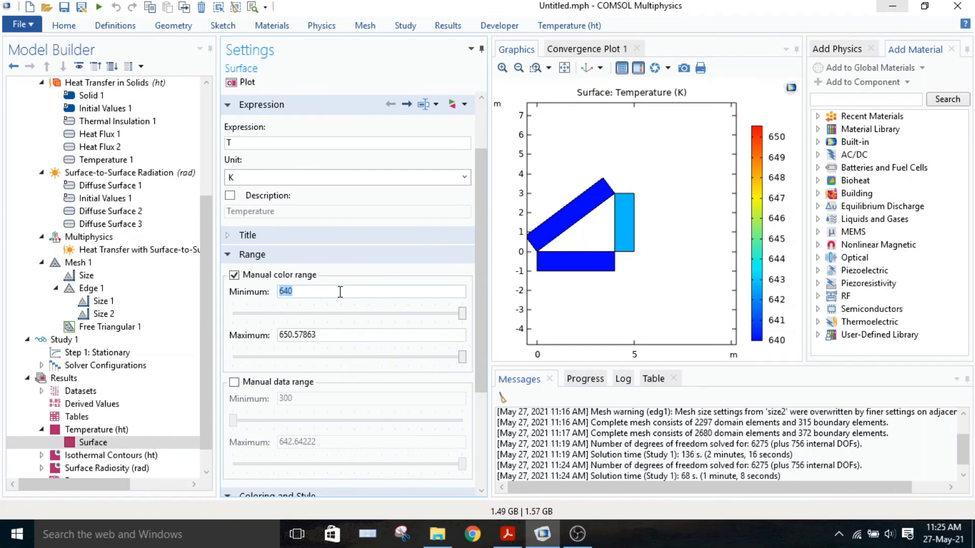
text(6)
click(243, 81)
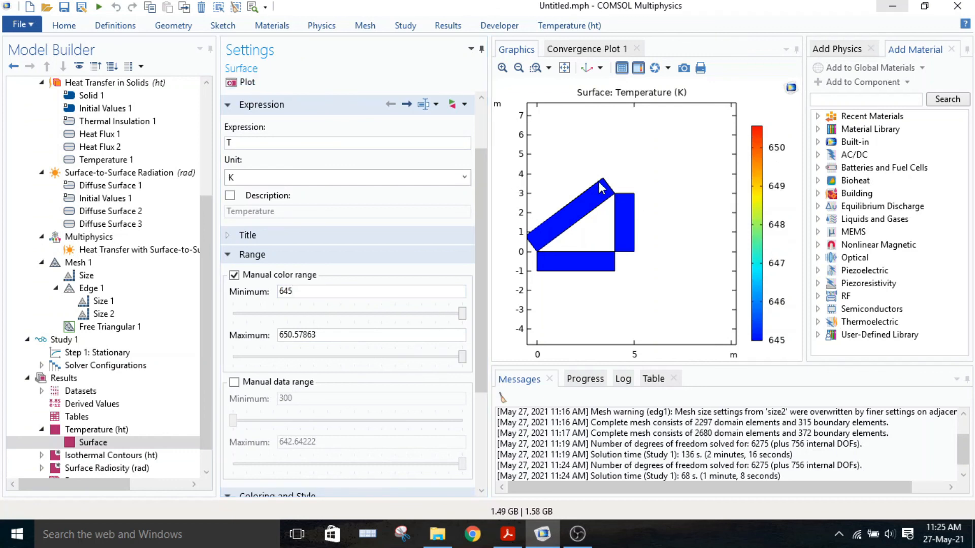